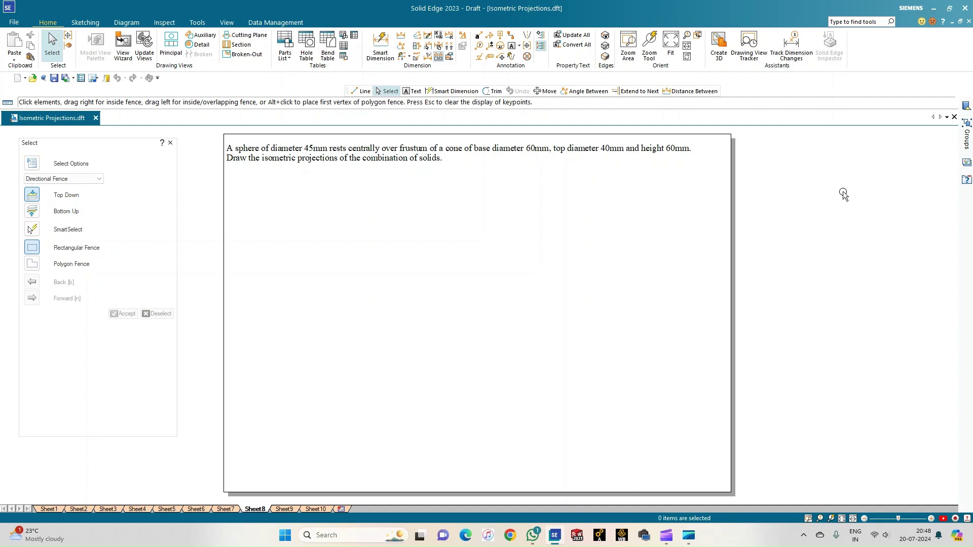
- Switch the ribbon to the Sketching tab to reveal the drawing tools
left_click(84, 23)
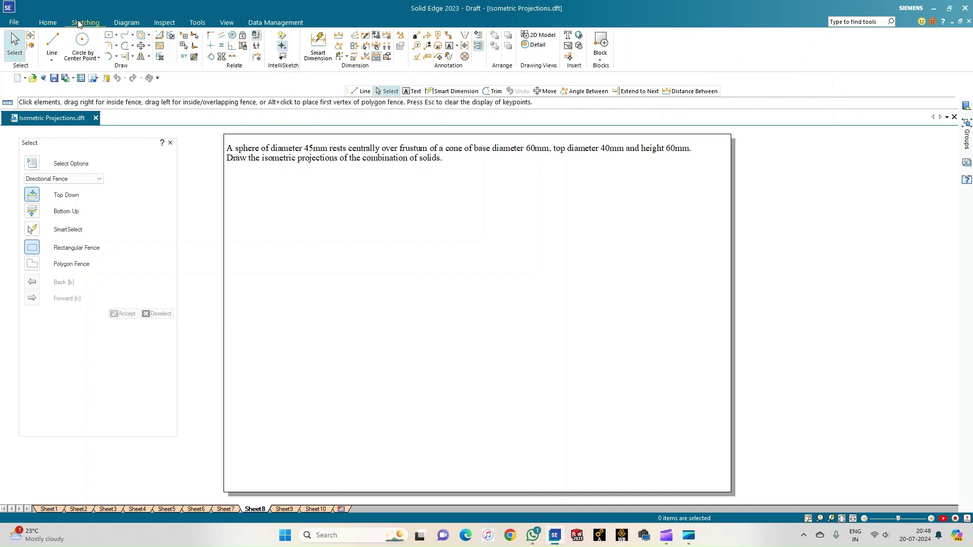
- Draw a horizontal reference line with a 0.18 mm line width
left_click(53, 40)
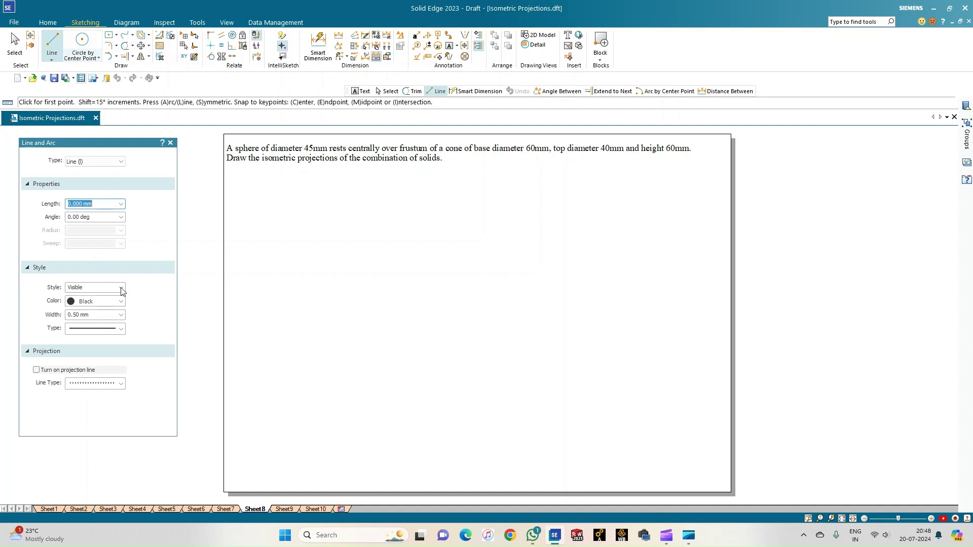
left_click(121, 315)
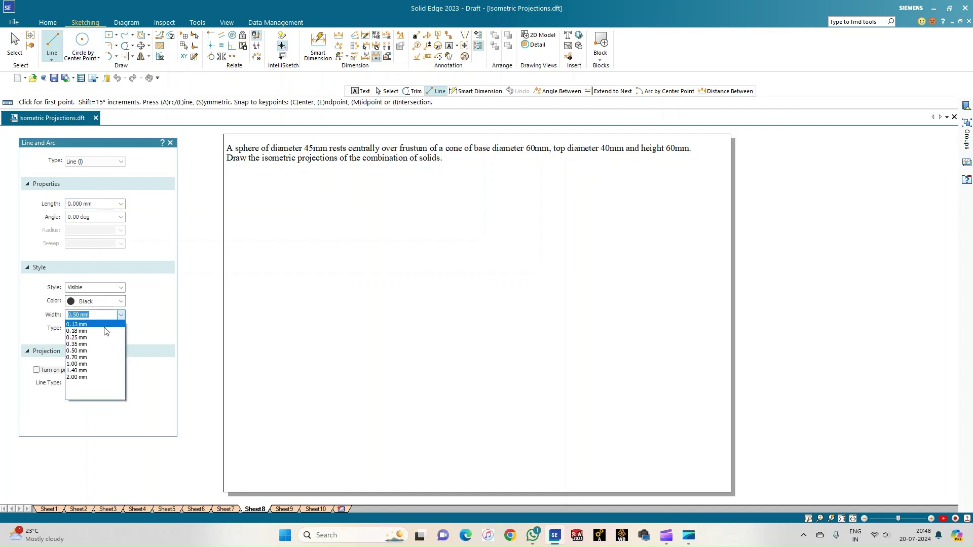
left_click(105, 331)
left_click(248, 344)
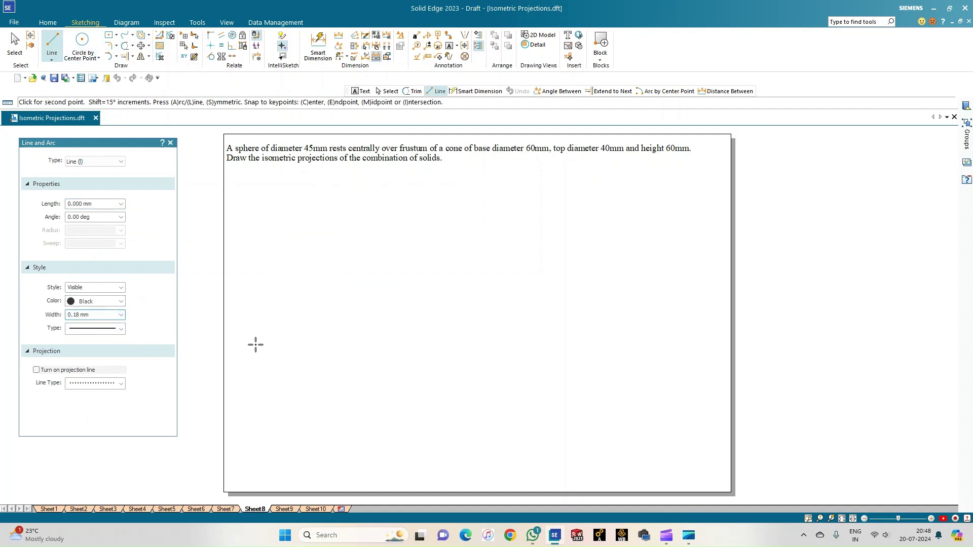
left_click(424, 344)
right_click(340, 299)
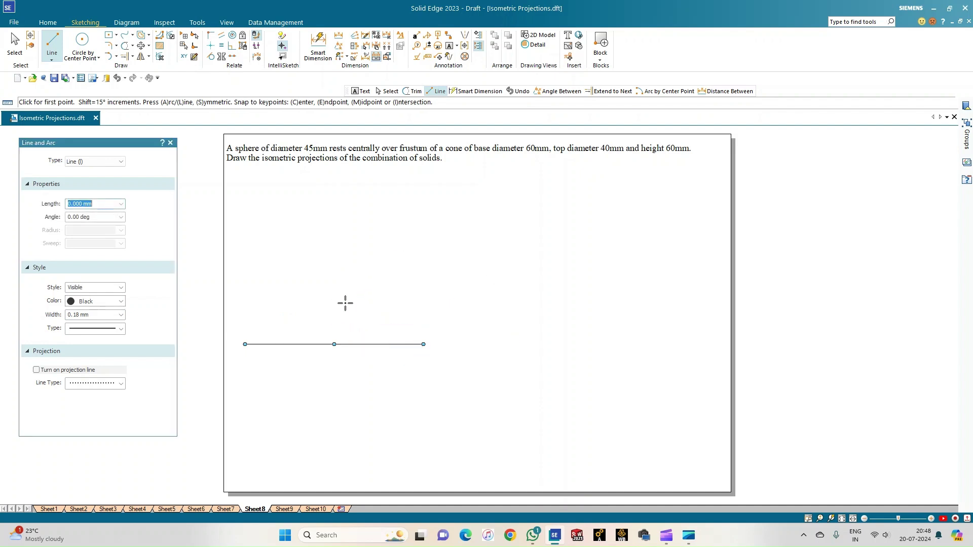
- Draw a 60 mm diameter circle in 0.50 mm width, centred below the line's midpoint
left_click(82, 43)
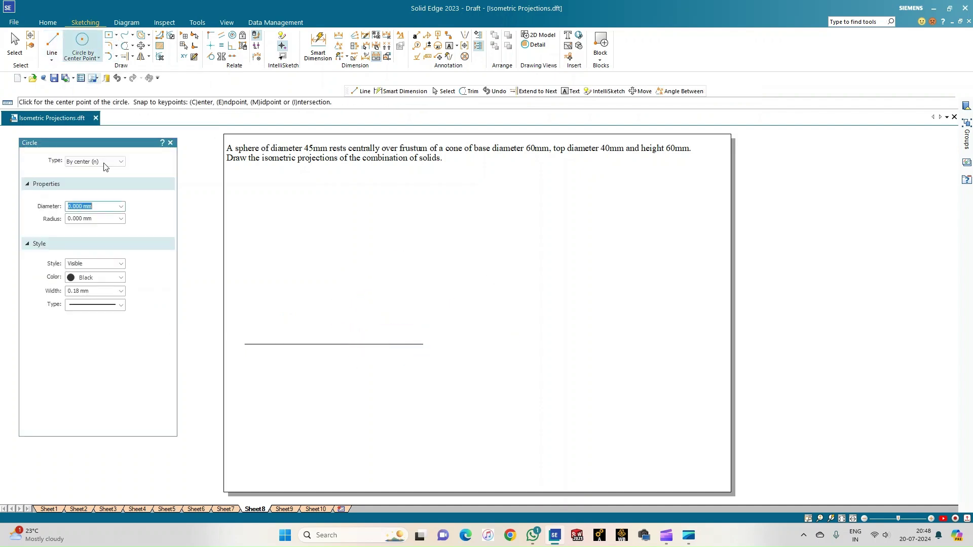
left_click(121, 291)
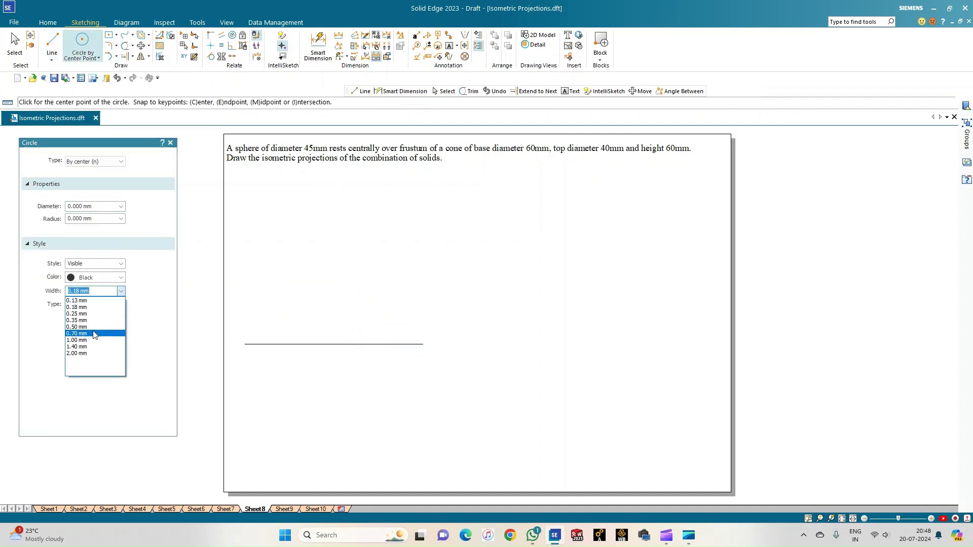
left_click(84, 327)
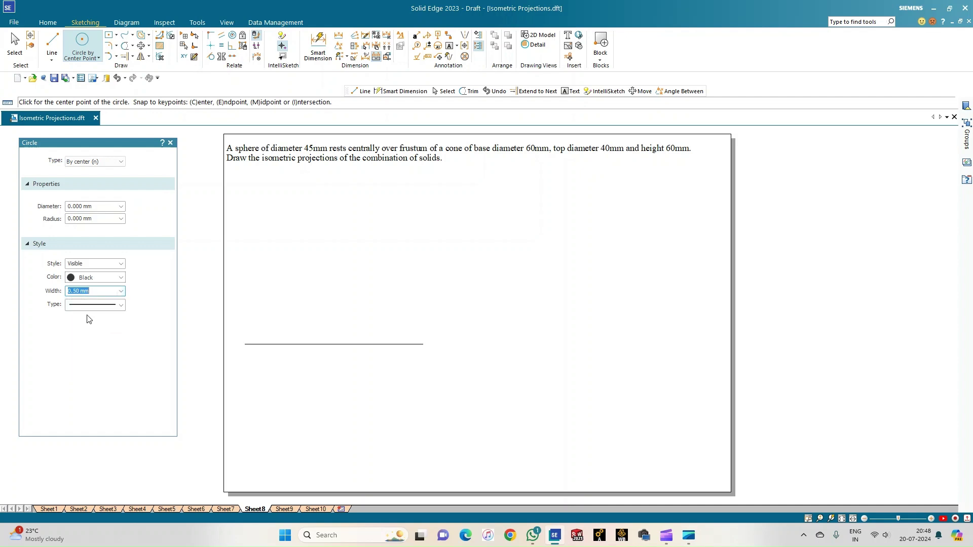
left_click(334, 404)
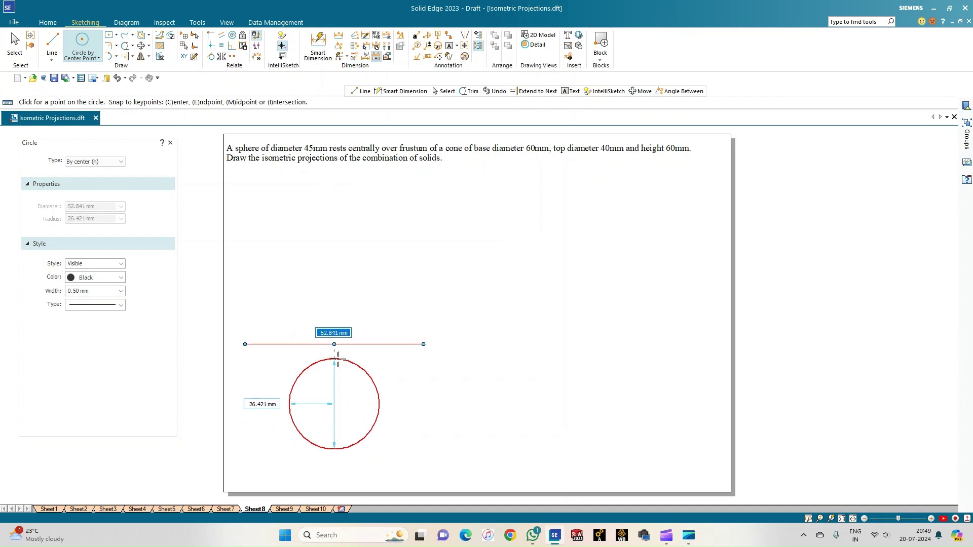
type("60")
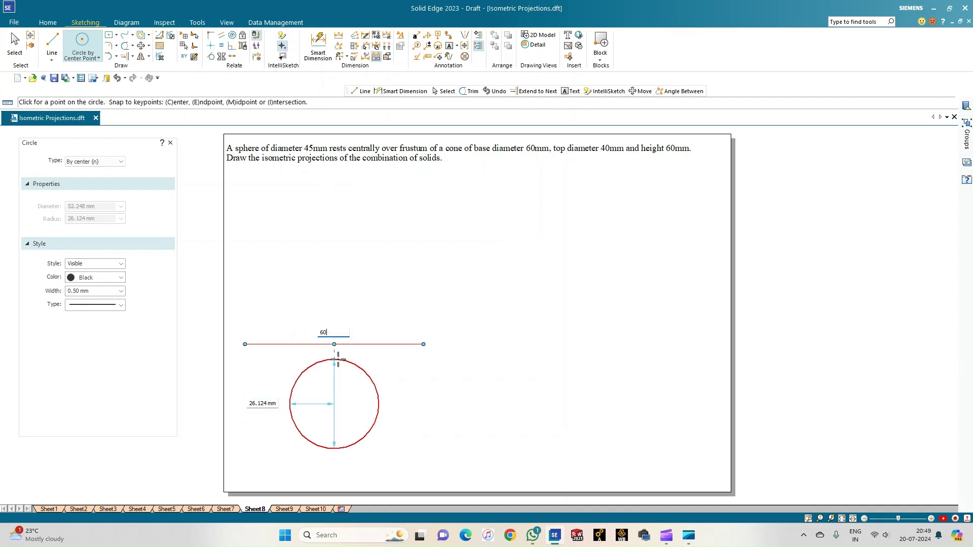
key("Return")
right_click(409, 444)
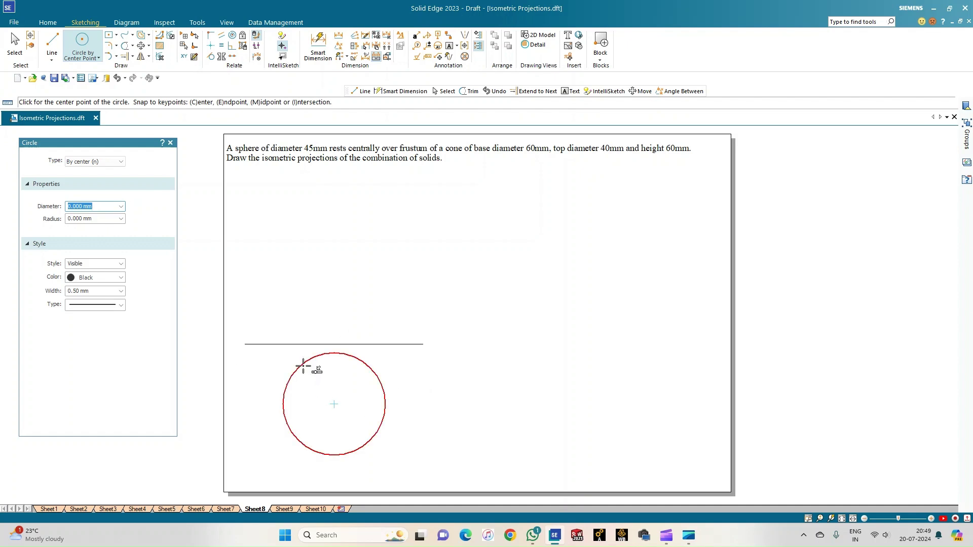
- Add concentric 40 mm and 45 mm circles on the 60 mm circle's centre
left_click(333, 405)
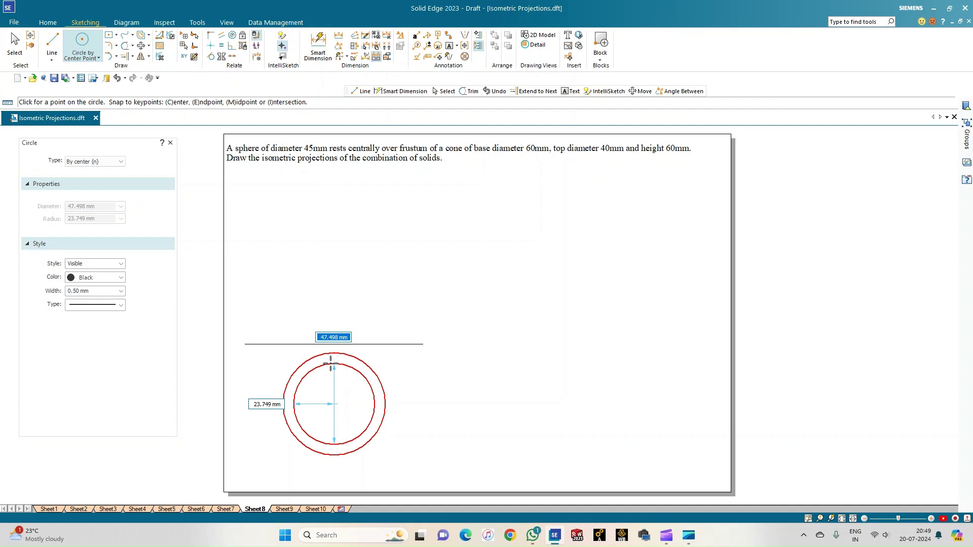
type("40")
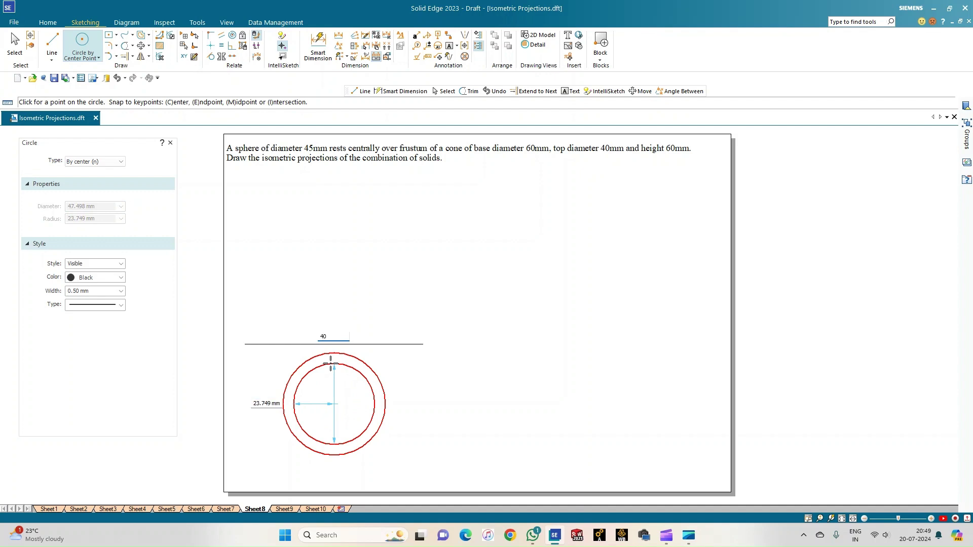
key("Return")
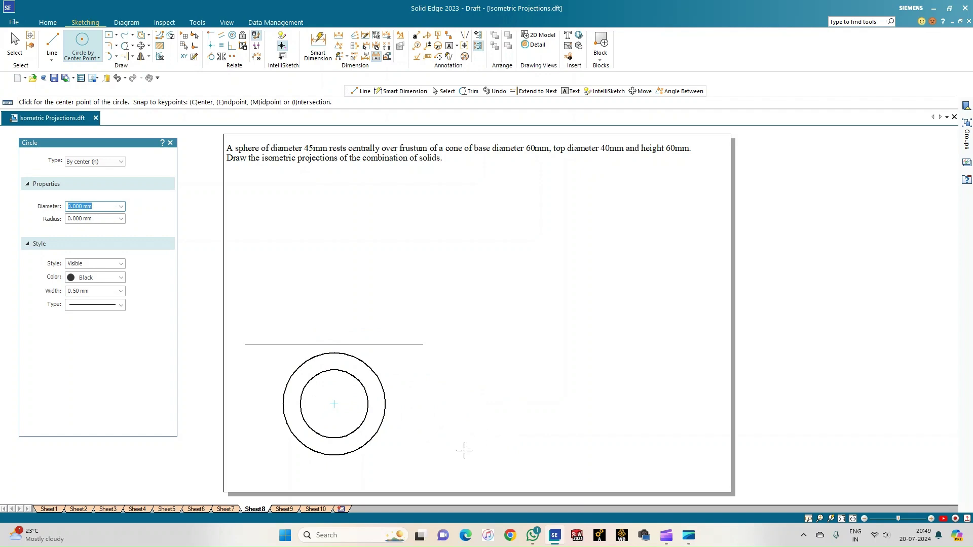
left_click(334, 404)
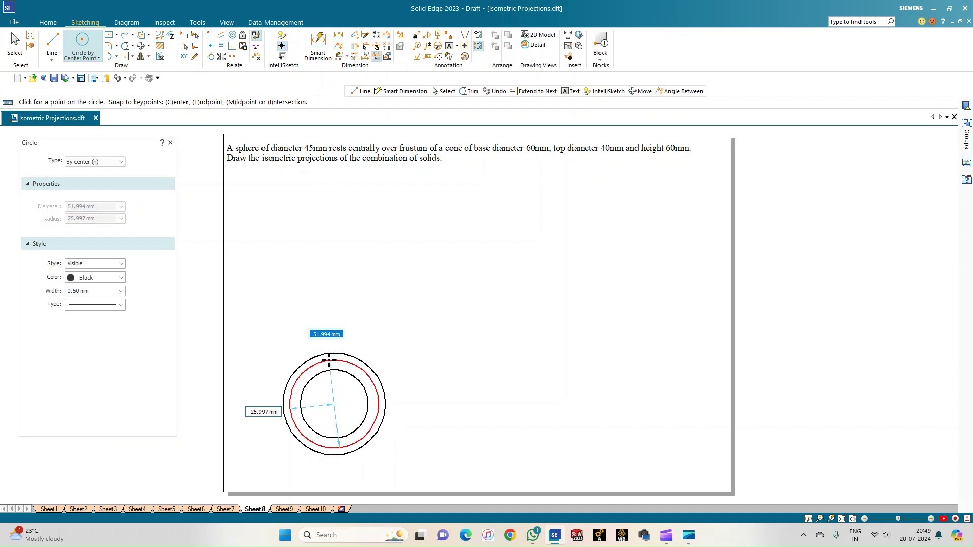
type("45")
key("Return")
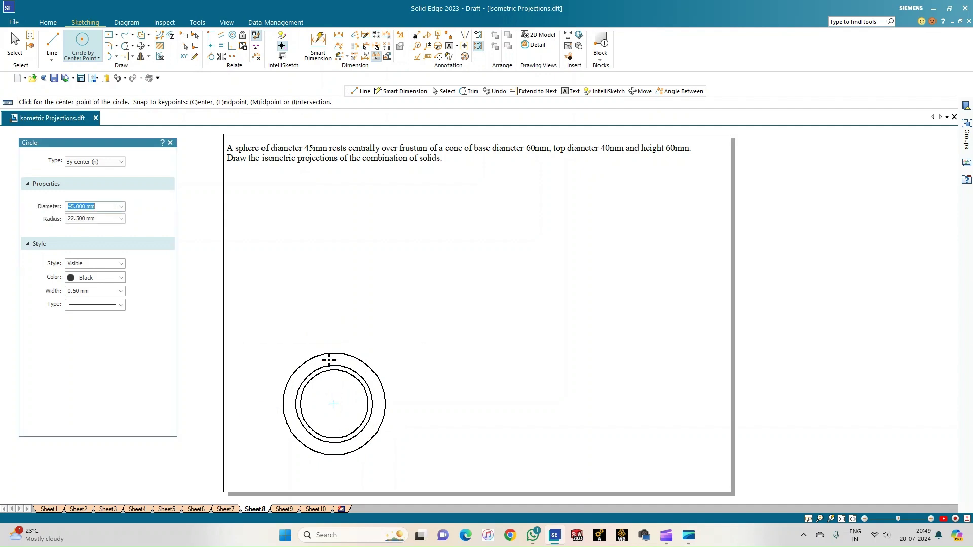
scroll(336, 409, "up", 3)
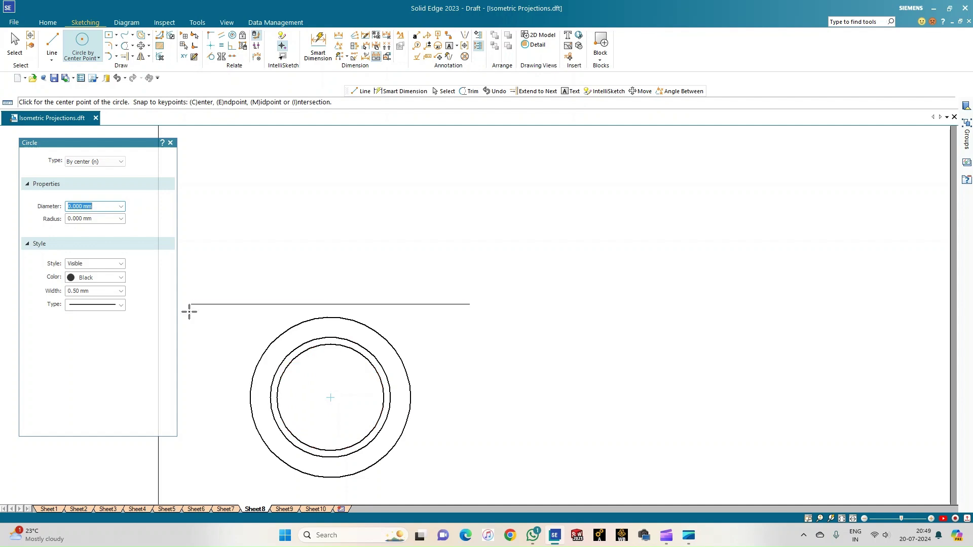
left_click(15, 43)
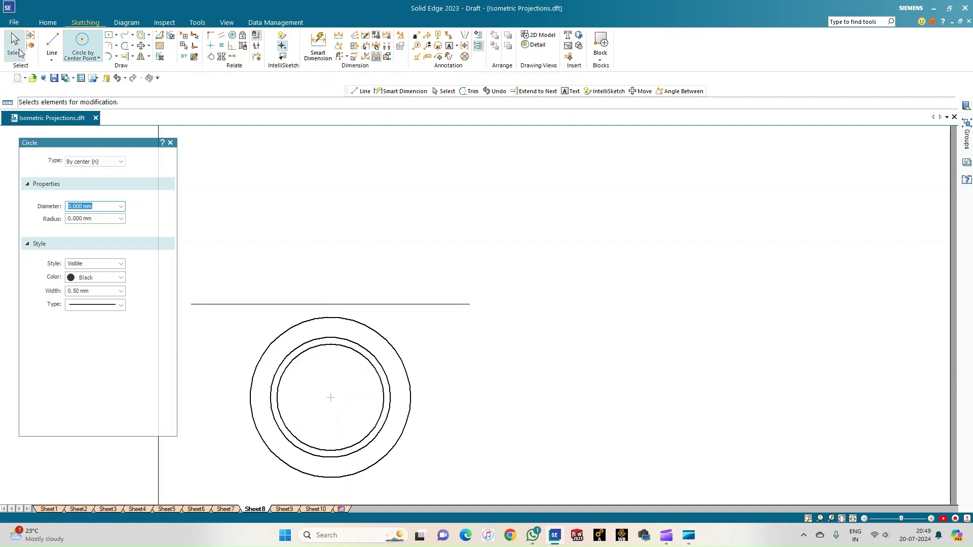
- Change the 40 mm inner circle to a dashed line type, keeping its 0.50 mm width
double_click(313, 350)
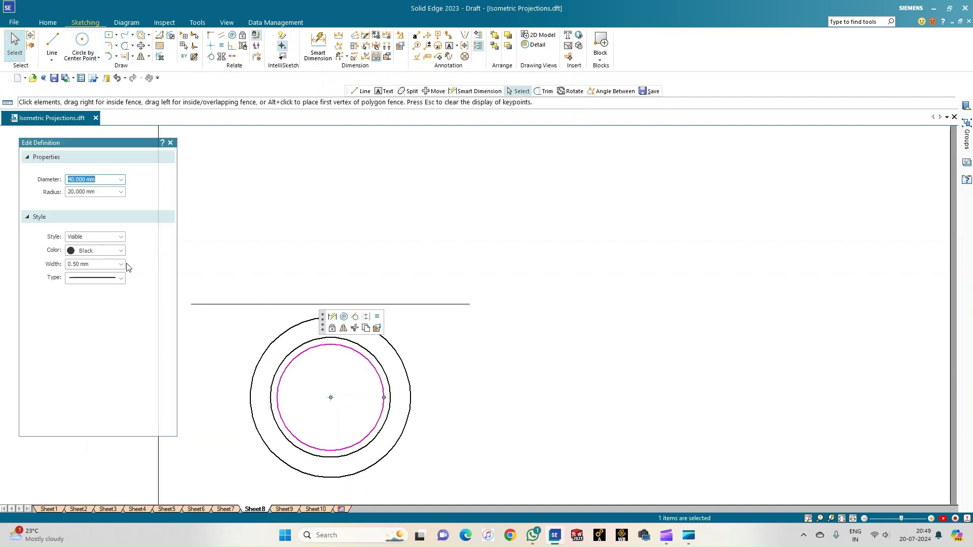
left_click(122, 264)
left_click(122, 264)
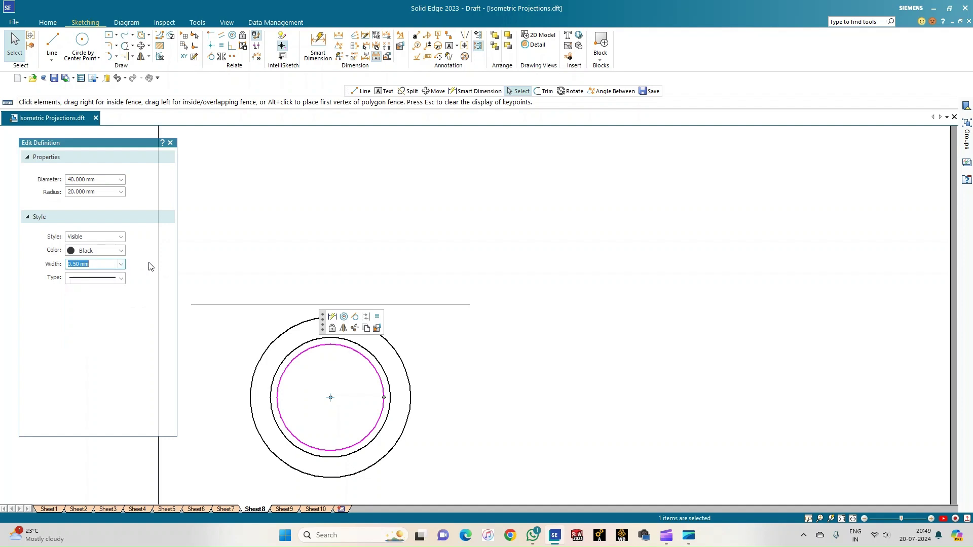
left_click(122, 279)
left_click(100, 303)
left_click(284, 253)
scroll(510, 455, "down", 1)
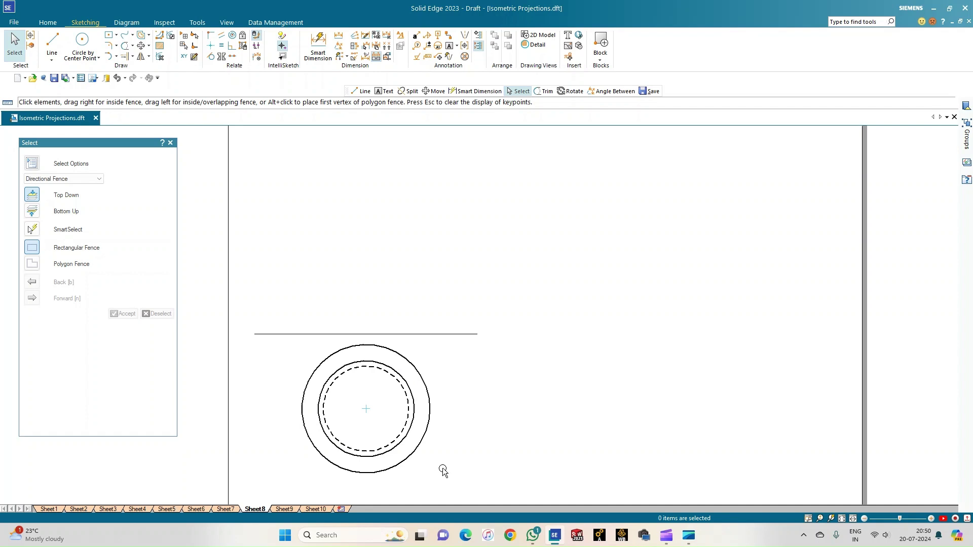
left_click(52, 43)
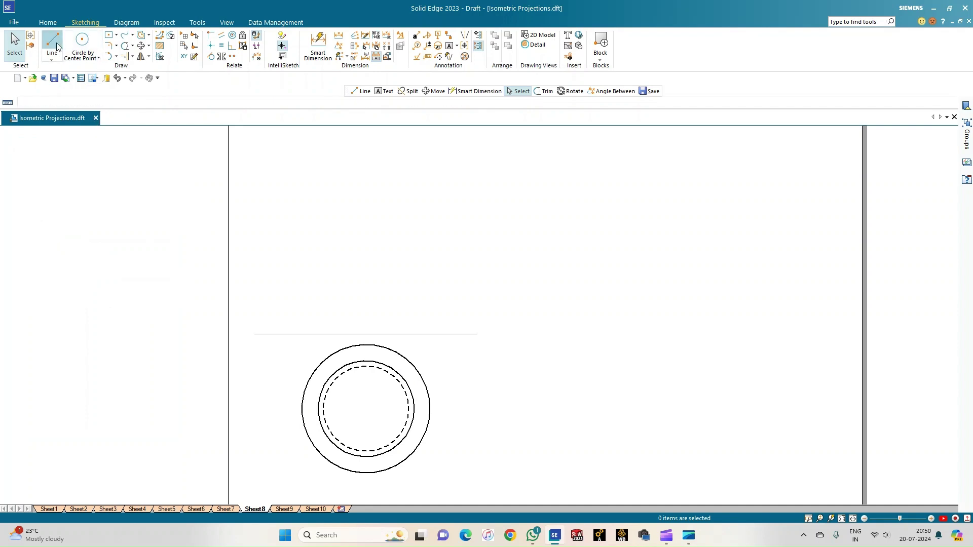
- Draw a 0.13 mm horizontal diameter across the 60 mm circle, with projectors from its ends to the reference line
left_click(121, 315)
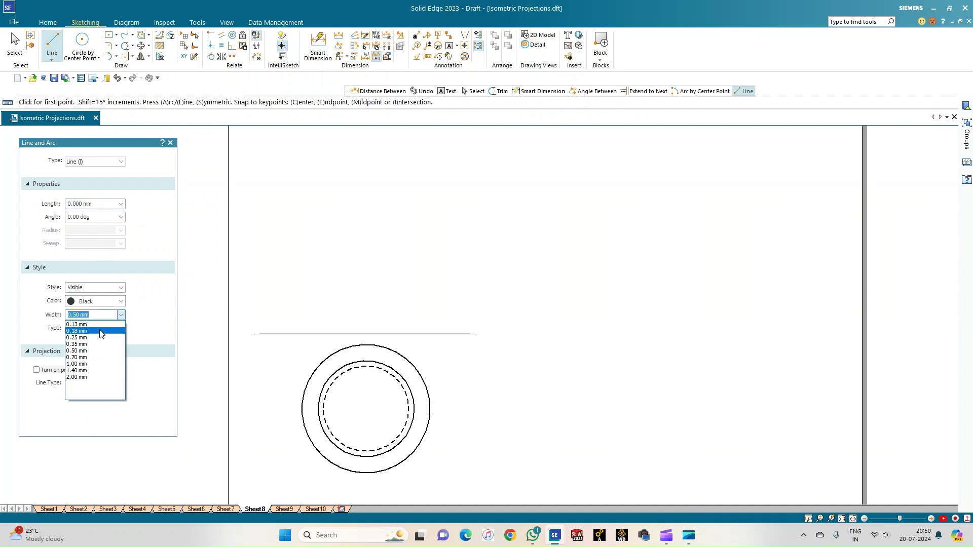
left_click(92, 325)
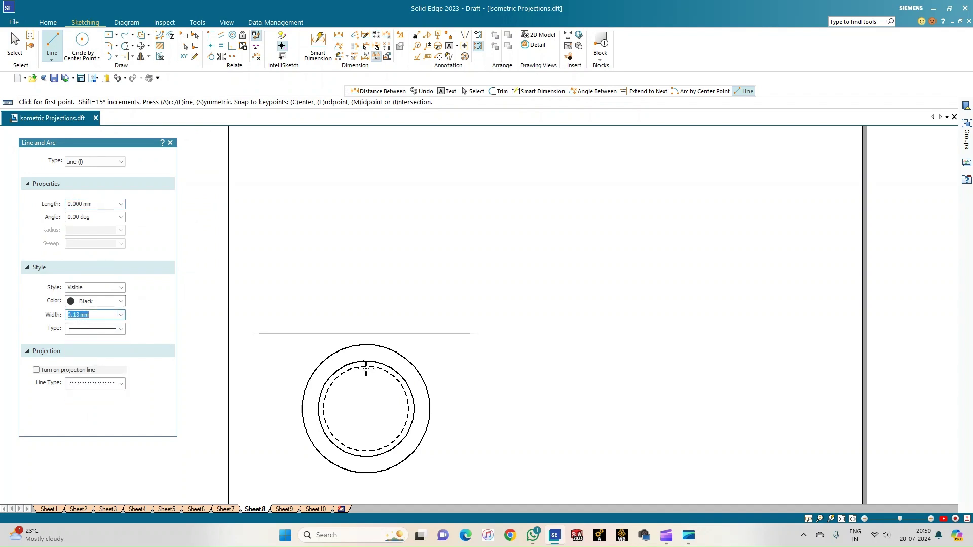
left_click(302, 408)
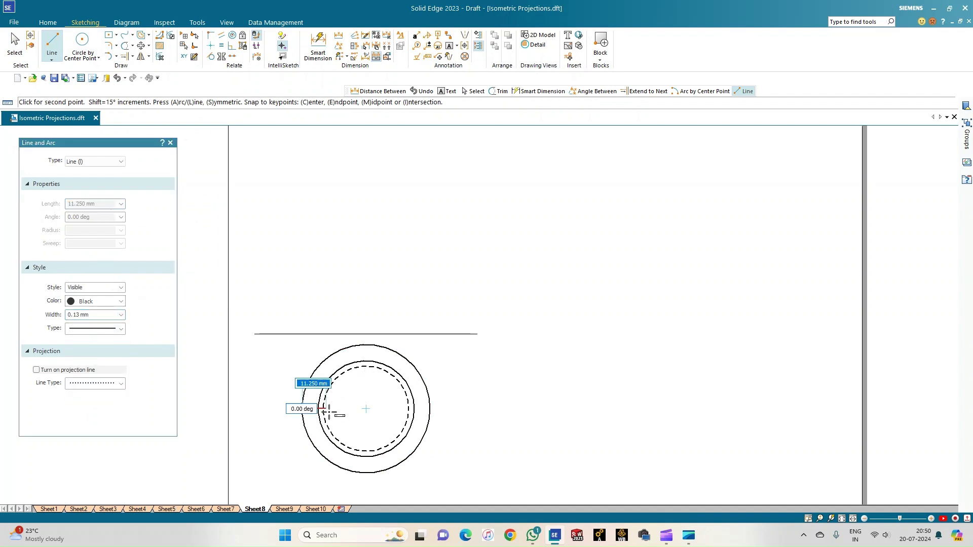
left_click(430, 409)
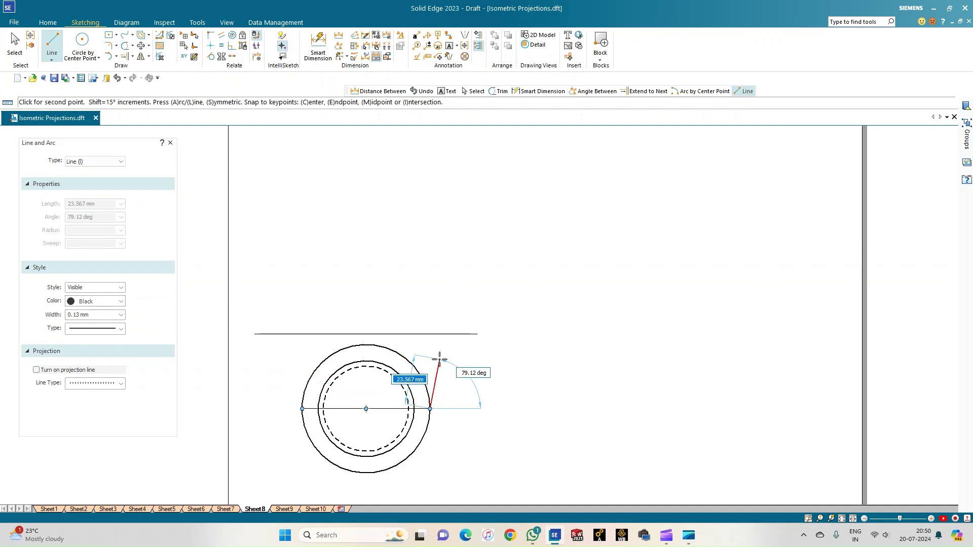
right_click(439, 359)
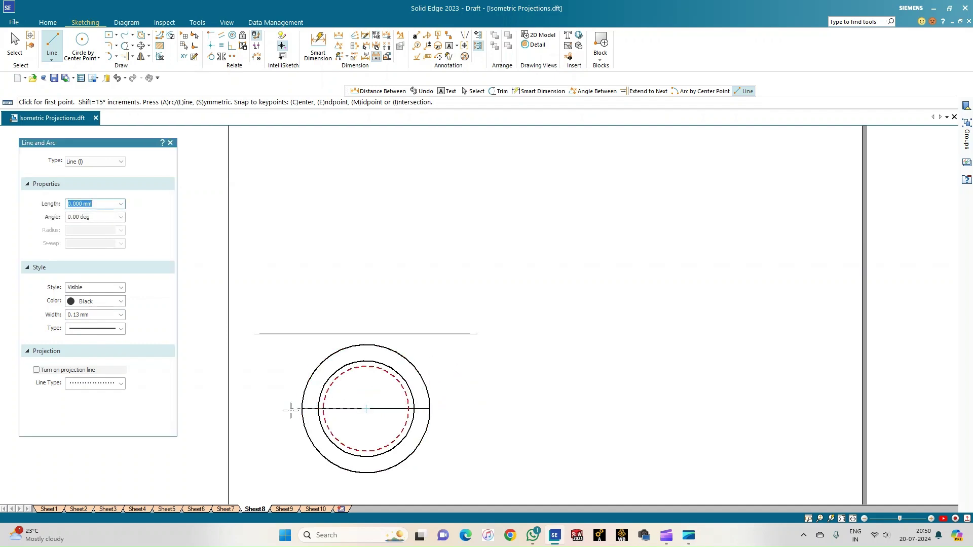
left_click(302, 409)
left_click(302, 334)
right_click(443, 401)
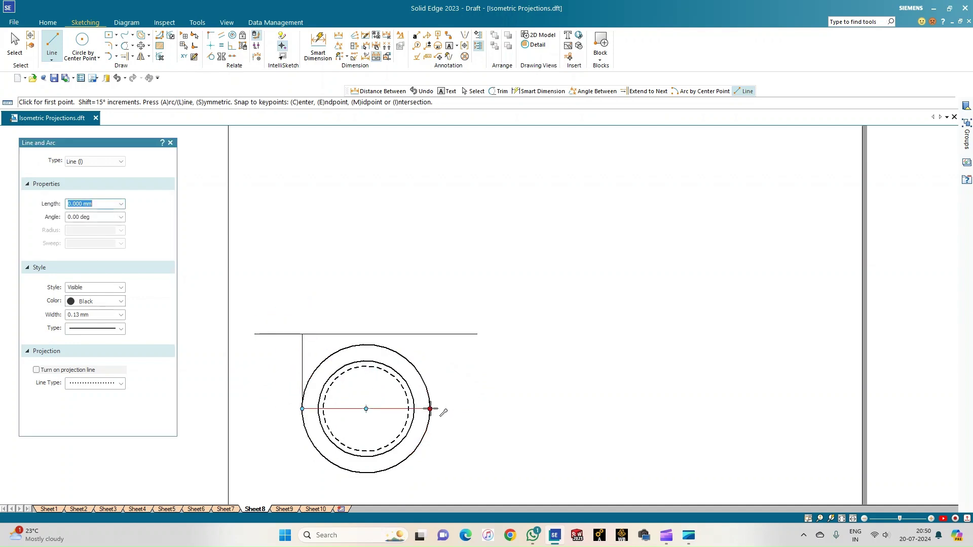
left_click(430, 409)
left_click(430, 334)
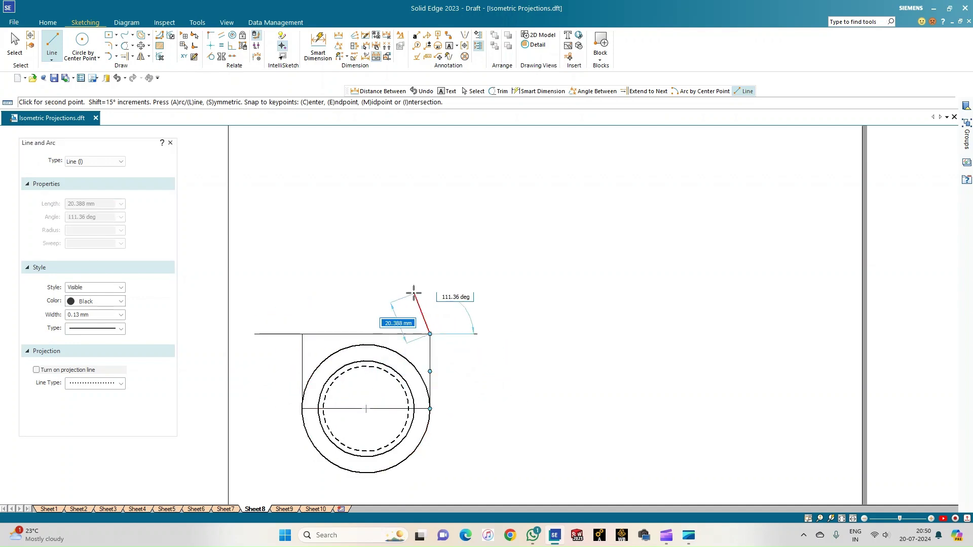
right_click(413, 299)
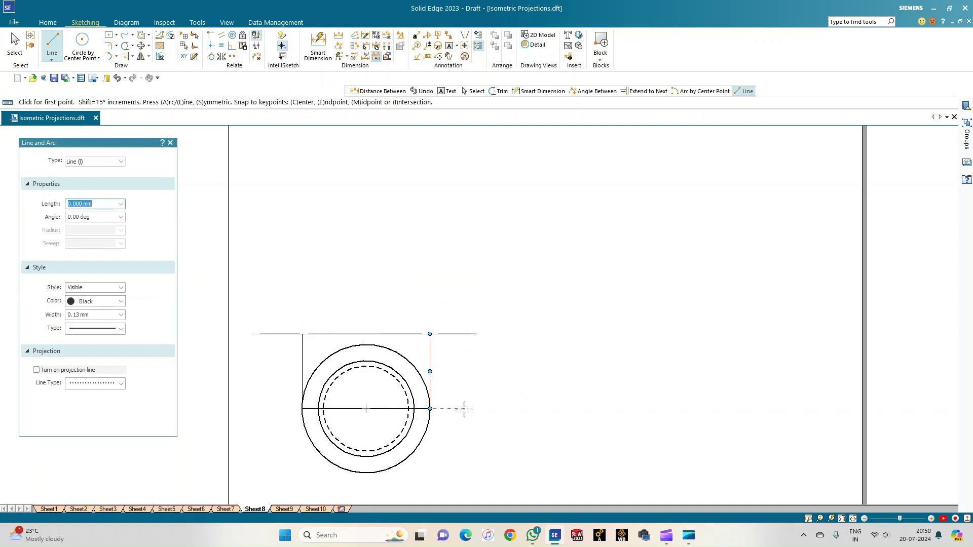
- Project the inner circles' left and right edges vertically up to the reference line
left_click(324, 408)
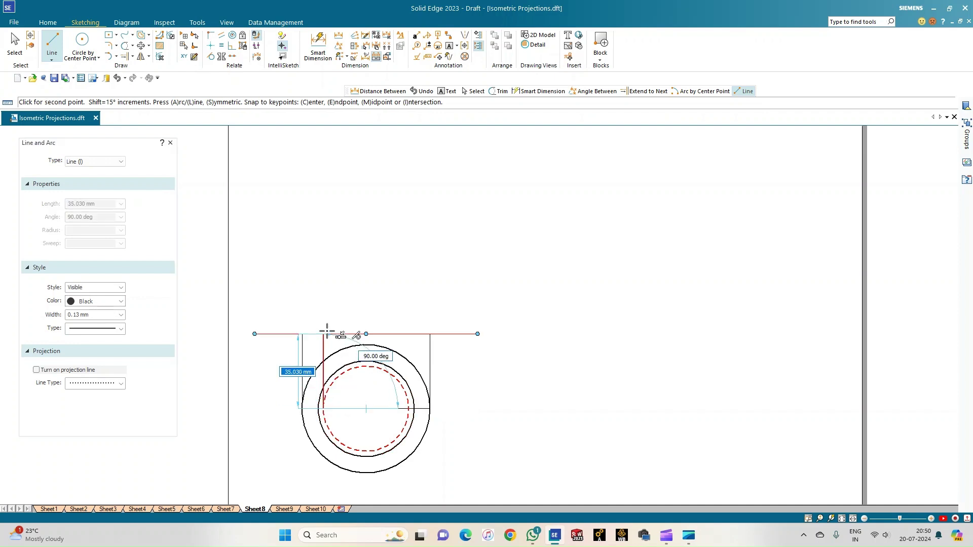
left_click(323, 334)
right_click(417, 380)
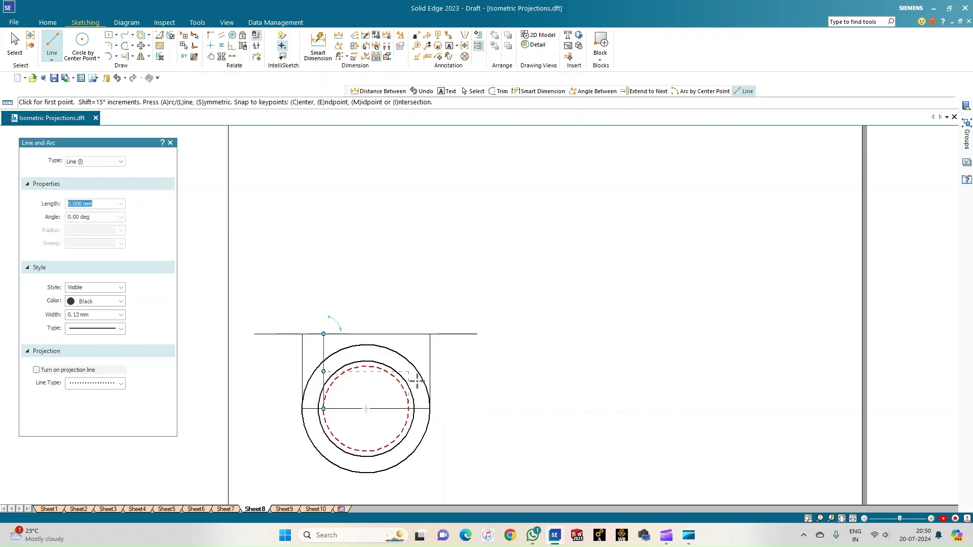
left_click(410, 408)
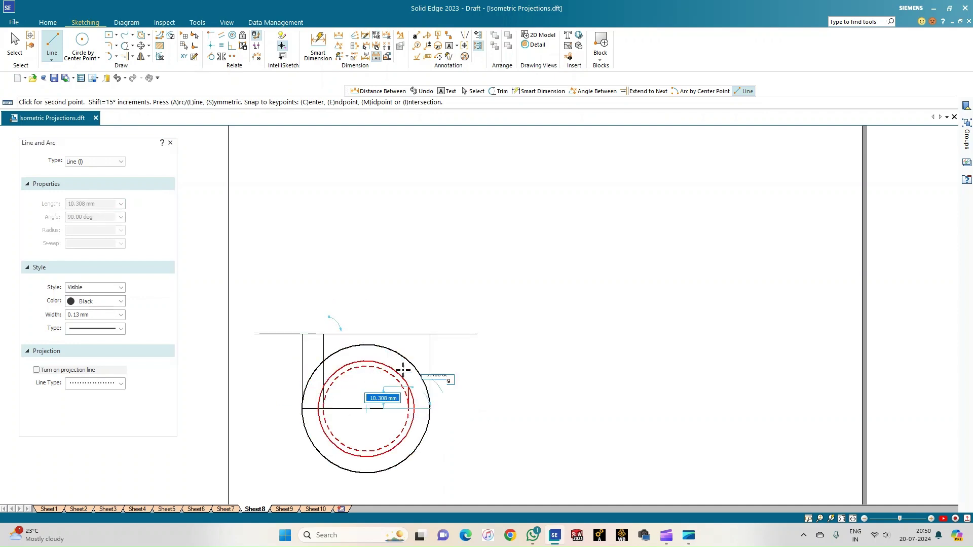
left_click(409, 333)
right_click(327, 319)
left_click(319, 408)
left_click(318, 334)
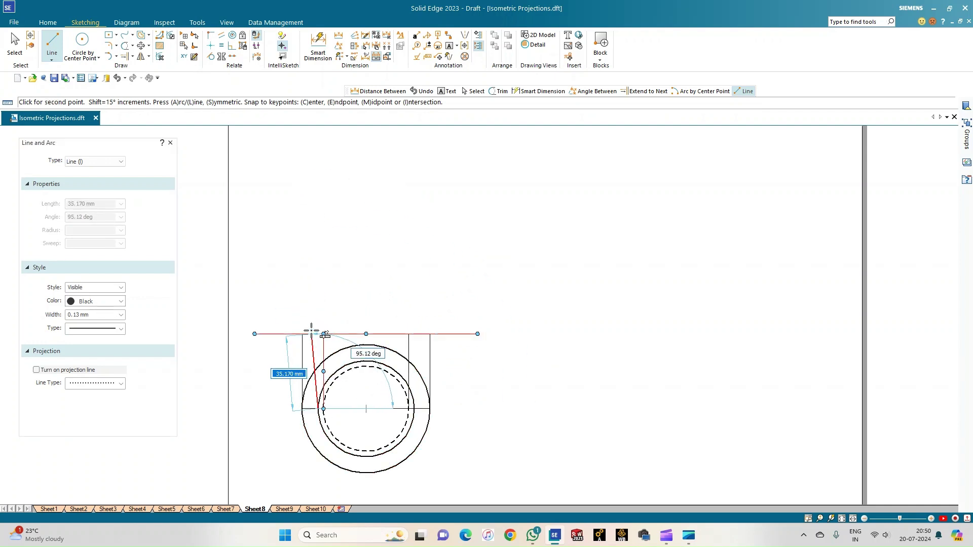
right_click(303, 301)
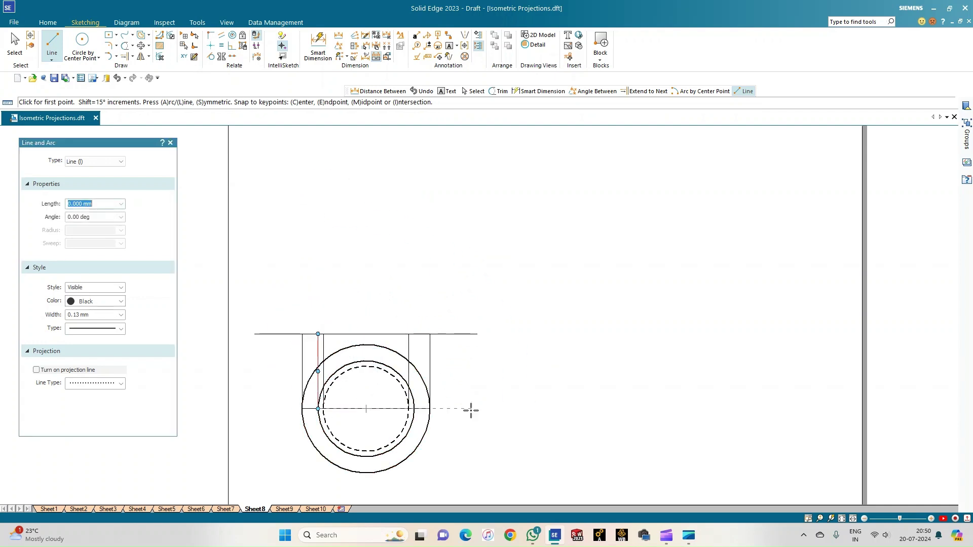
left_click(413, 409)
left_click(415, 334)
right_click(354, 292)
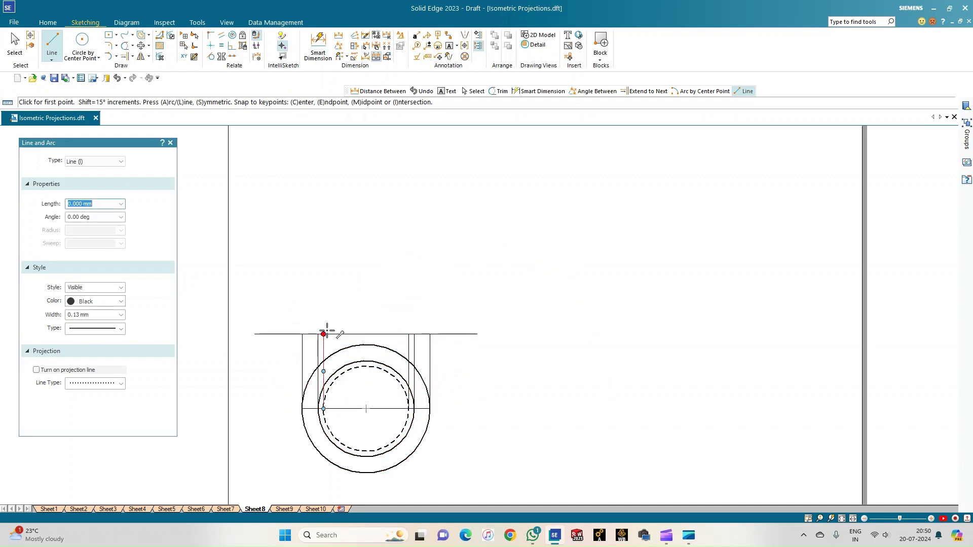
- Draw a dash-dot centre line 60 mm long at 90° up from the reference line above the plan centre
left_click(367, 408)
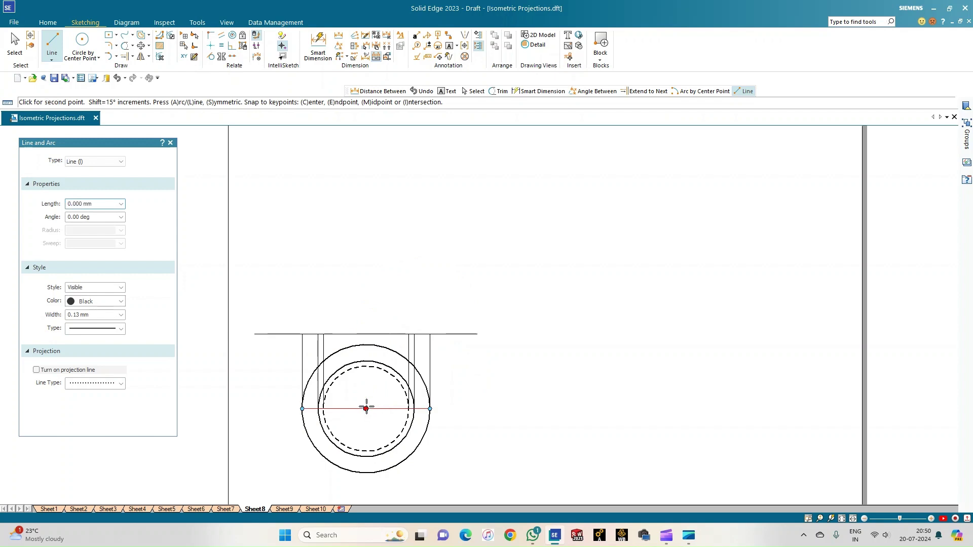
left_click(366, 334)
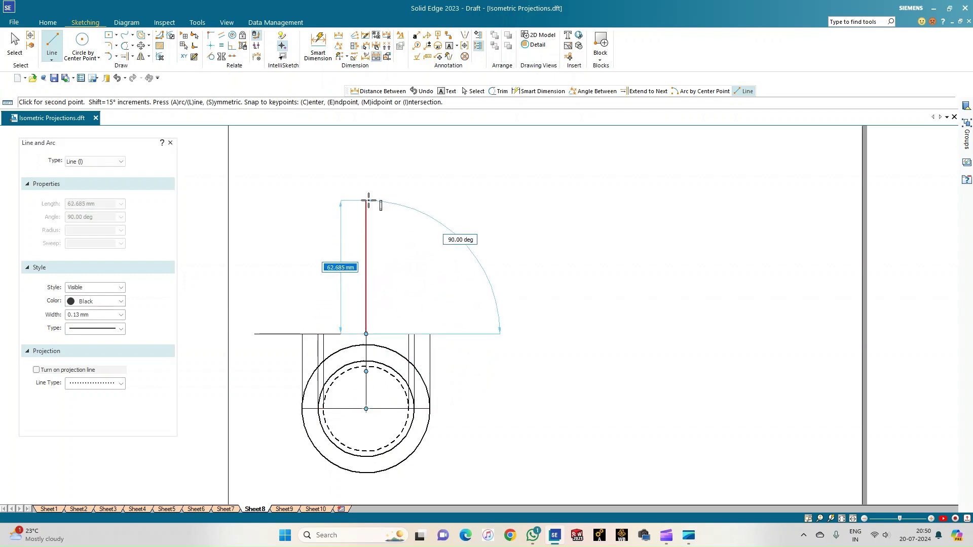
left_click(121, 329)
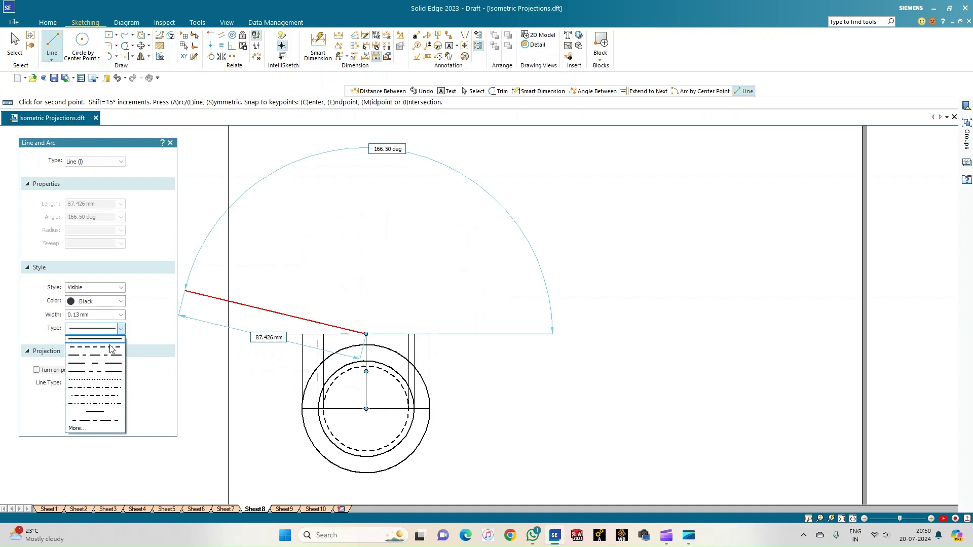
left_click(113, 359)
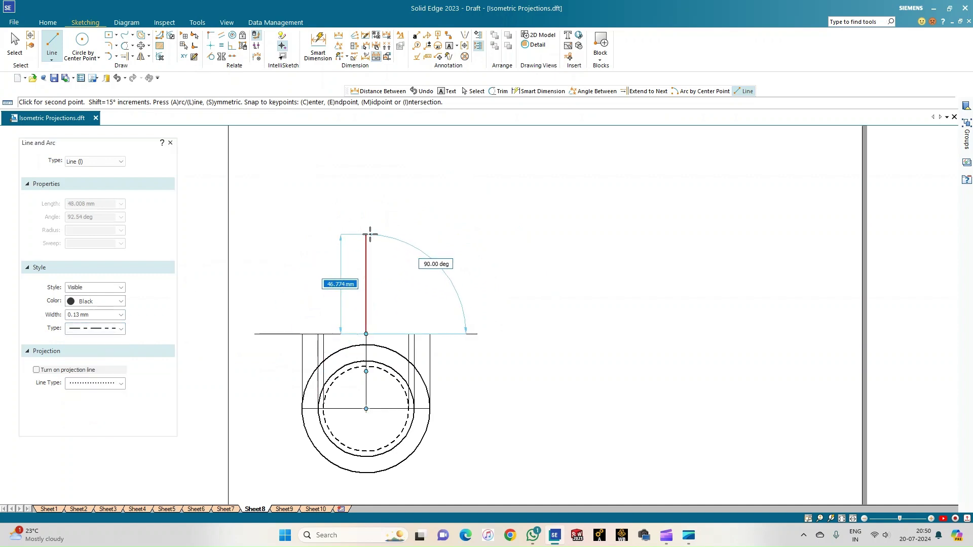
type("60")
key("Tab")
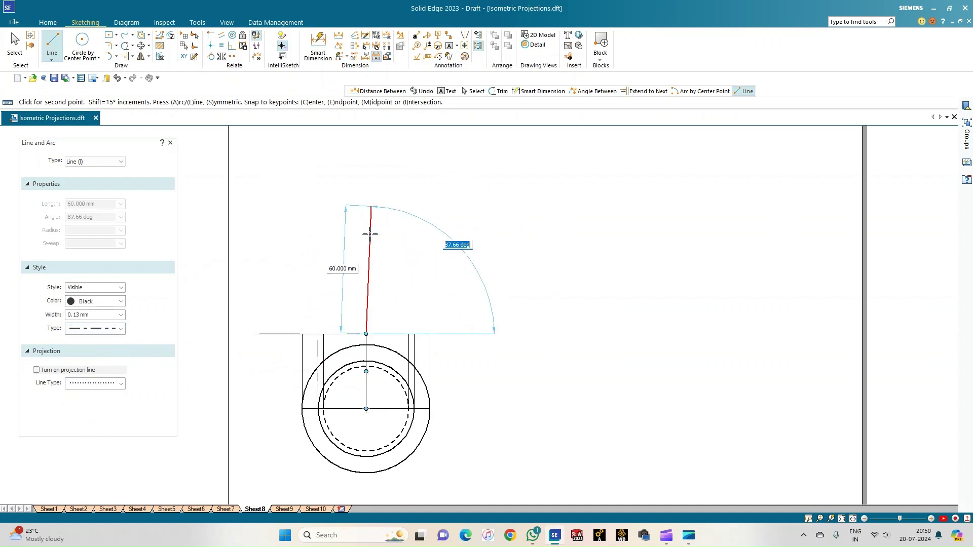
type("90")
key("Return")
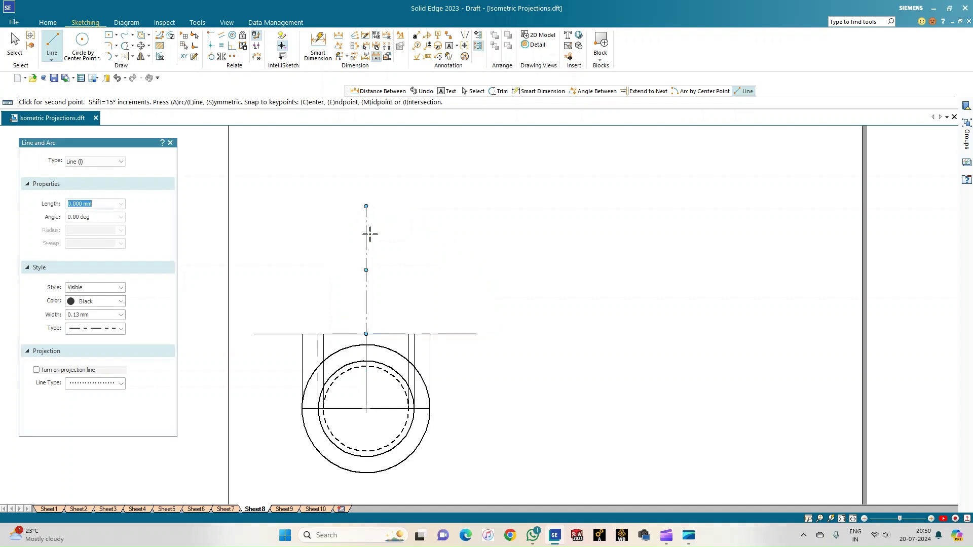
right_click(428, 278)
left_click(842, 518)
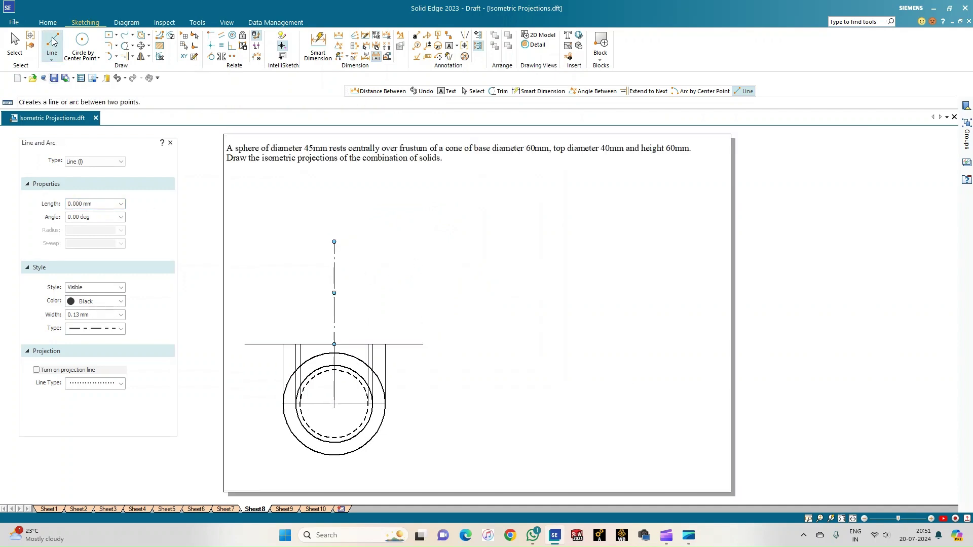
left_click(122, 329)
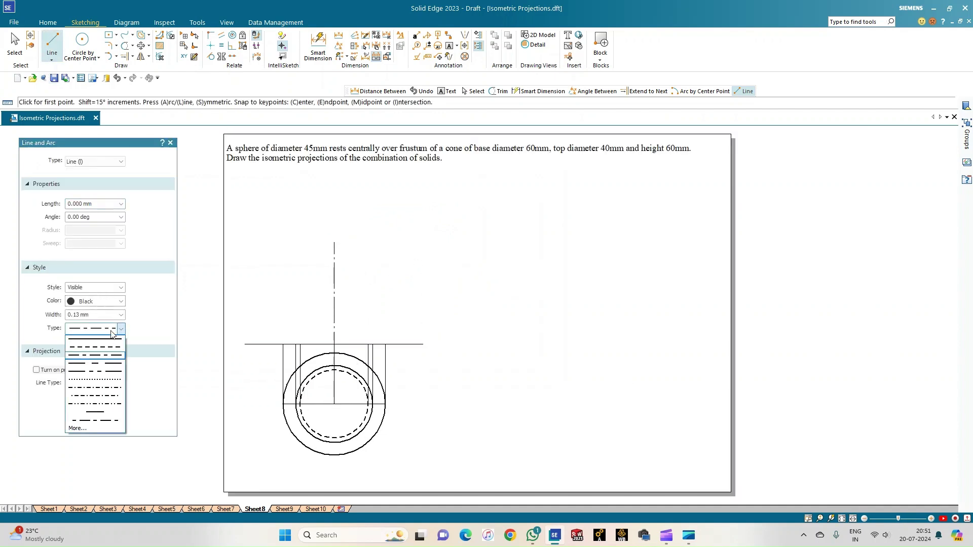
- Draw a solid 60 mm vertical line up from the left projector's meeting point with the reference line
left_click(111, 340)
scroll(302, 350, "up", 2)
scroll(300, 350, "down", 1)
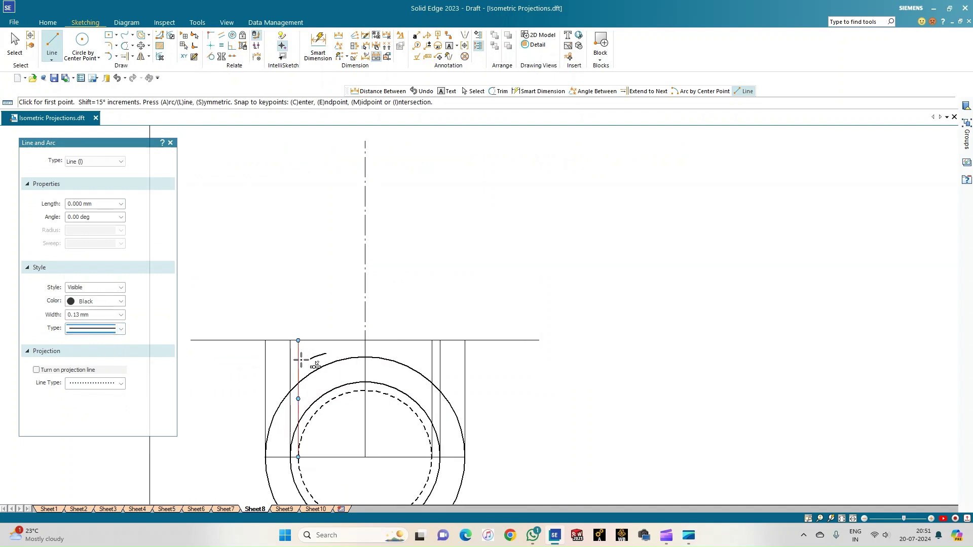
scroll(326, 293, "down", 2)
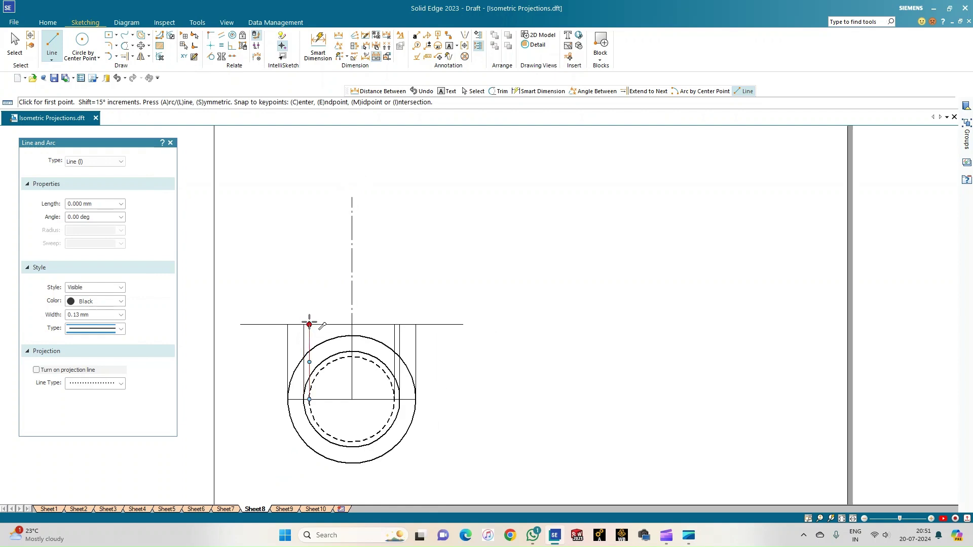
left_click(309, 324)
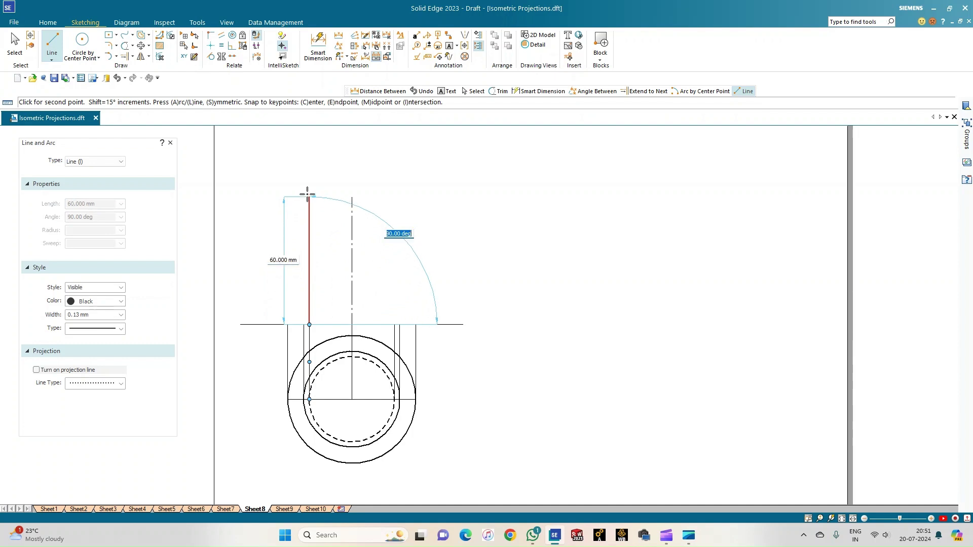
left_click(308, 195)
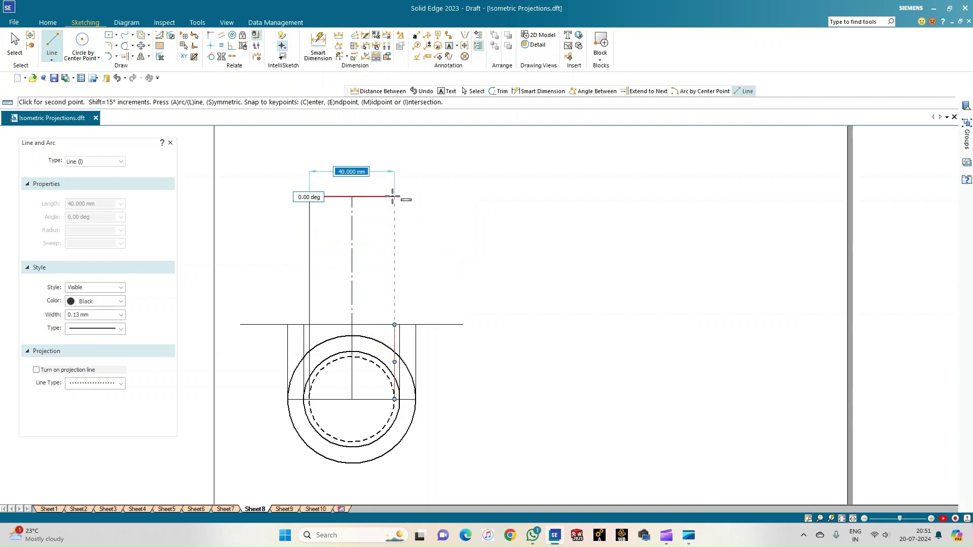
- Add the 40 mm top edge and drop a vertical line back to the reference line
left_click(394, 197)
left_click(394, 324)
right_click(438, 287)
left_click(53, 47)
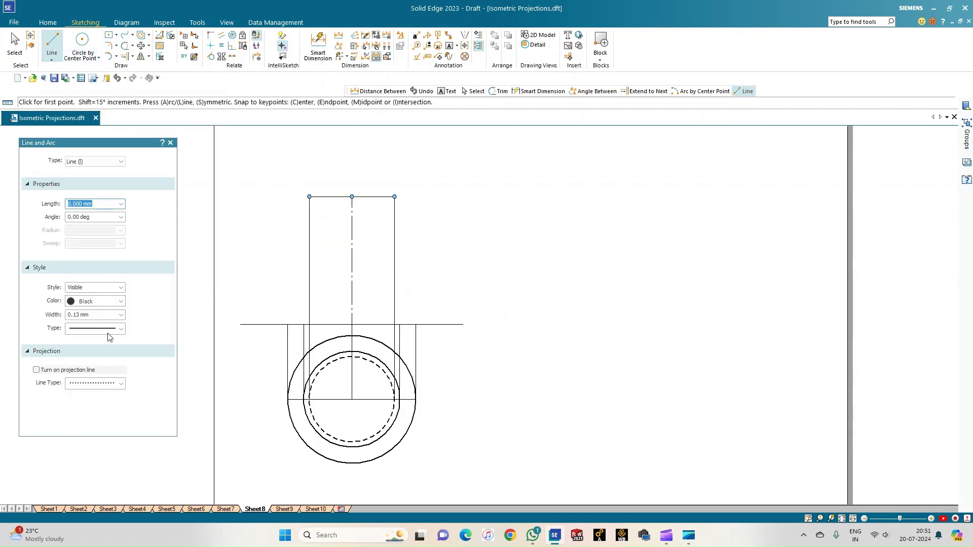
- Draw the frustum's two slanted sides in 0.50 mm width from the top corners to the base ends
left_click(121, 315)
left_click(88, 351)
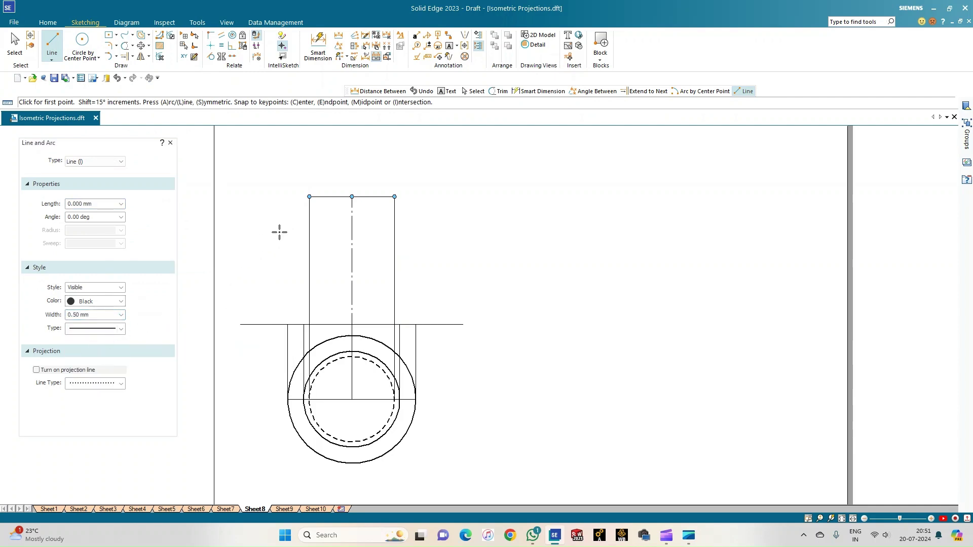
left_click(309, 196)
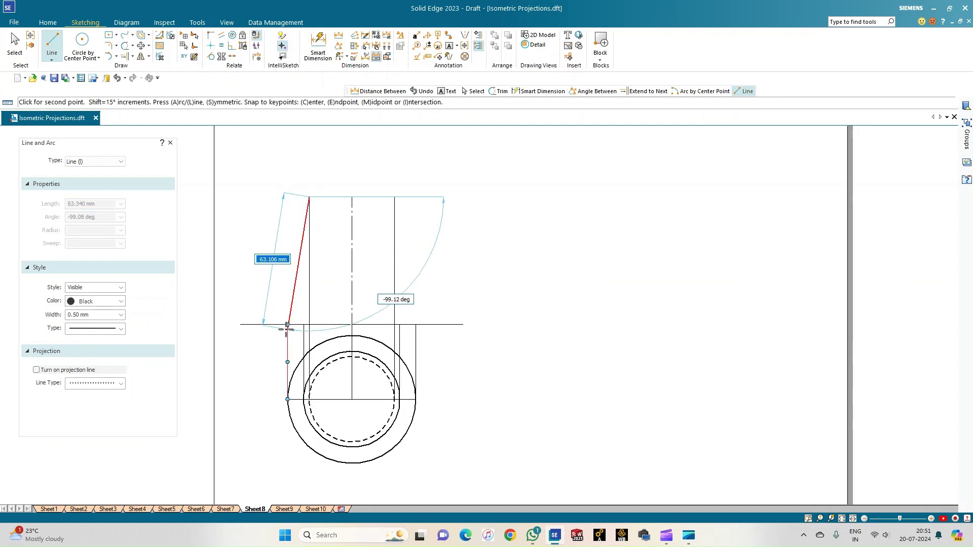
left_click(288, 324)
right_click(228, 294)
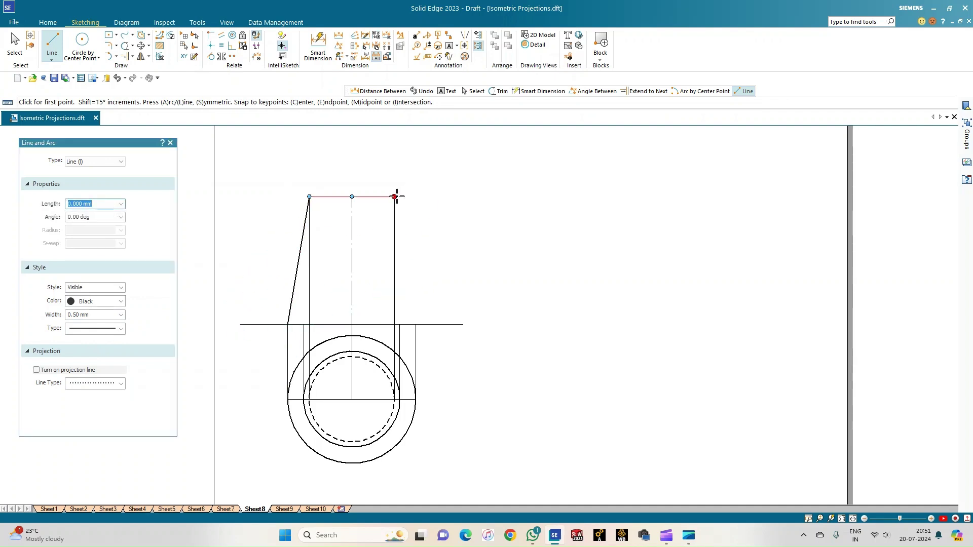
left_click(394, 196)
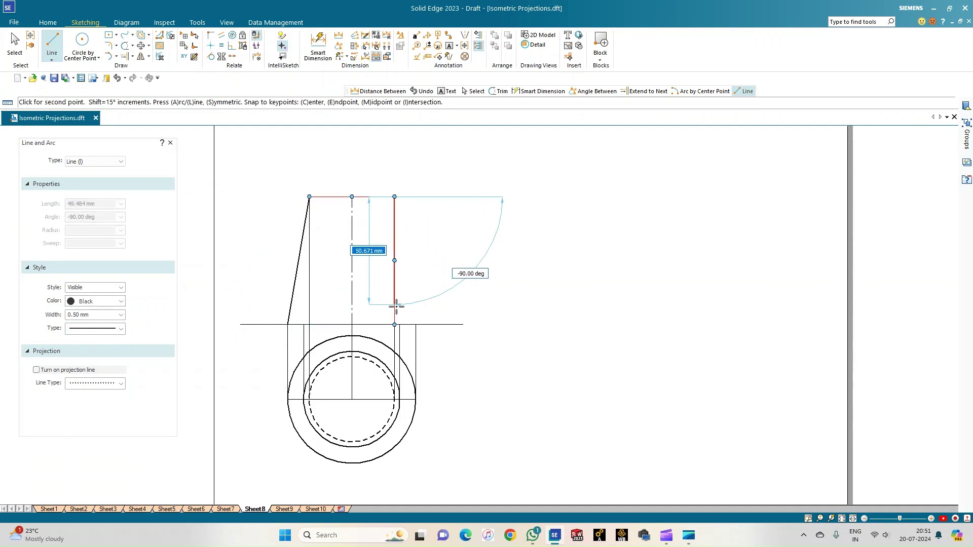
left_click(415, 325)
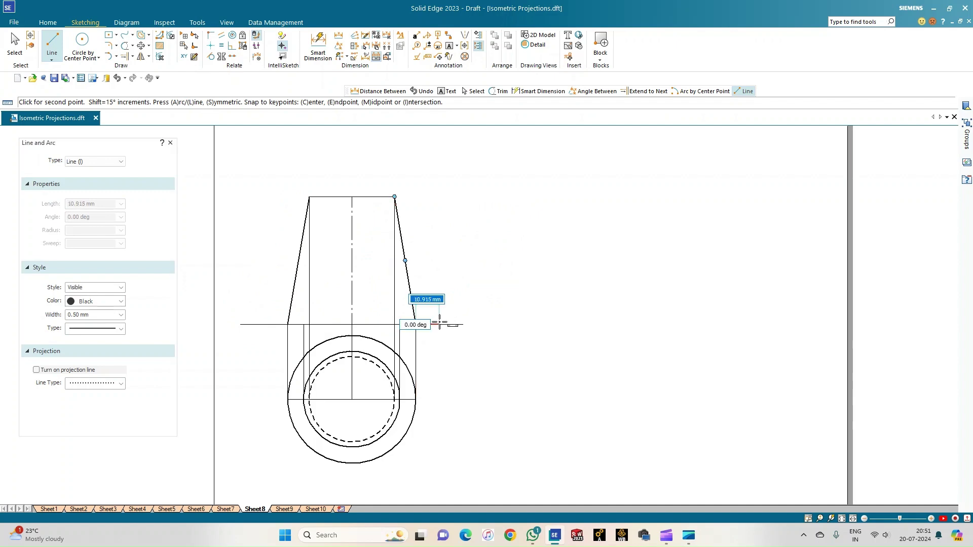
right_click(242, 281)
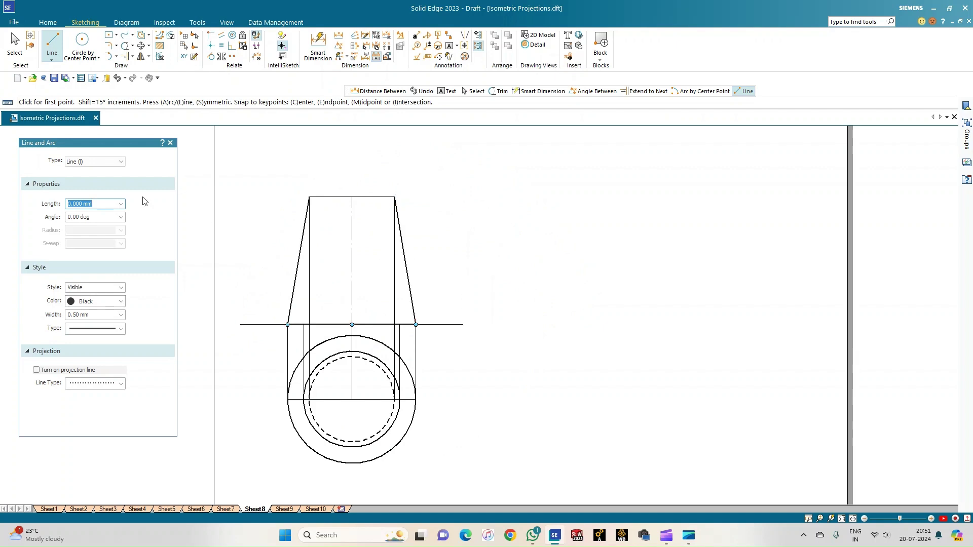
- Extend the left and right projection lines to the slanted sides and lengthen the centre line
left_click(123, 57)
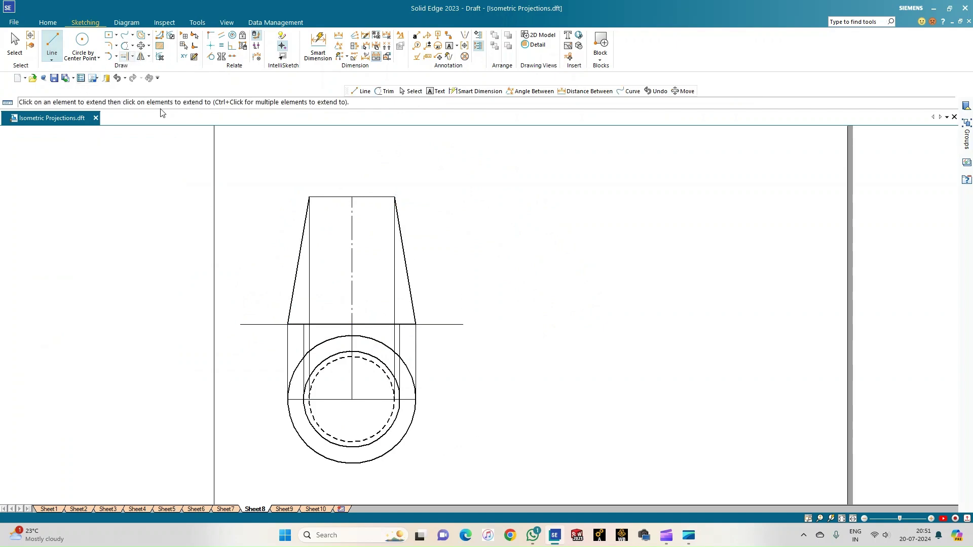
left_click(302, 330)
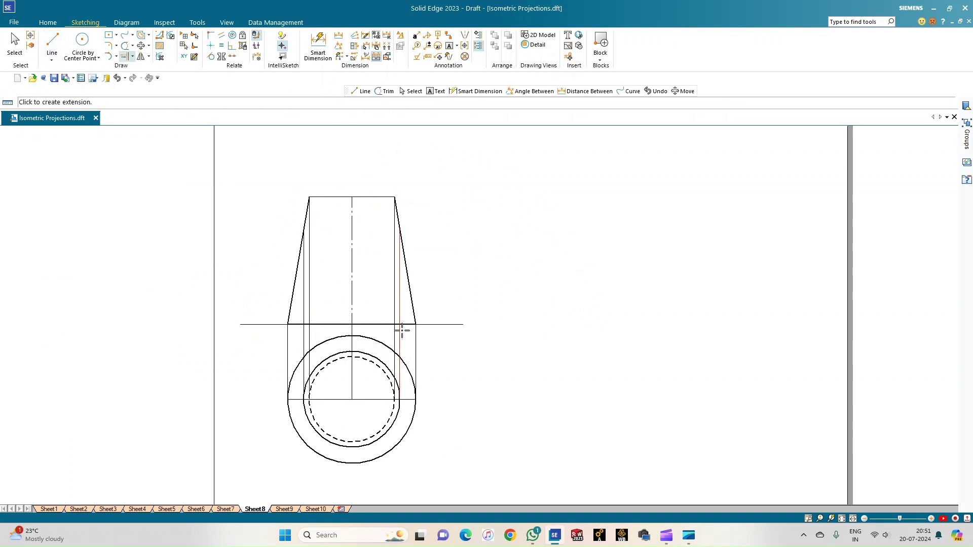
left_click(400, 331)
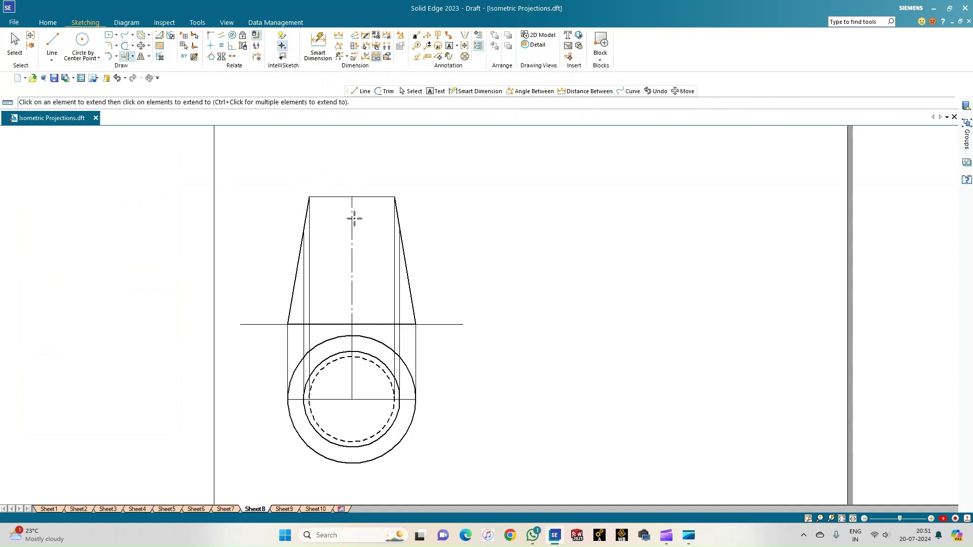
left_click(354, 267)
scroll(317, 341, "up", 2)
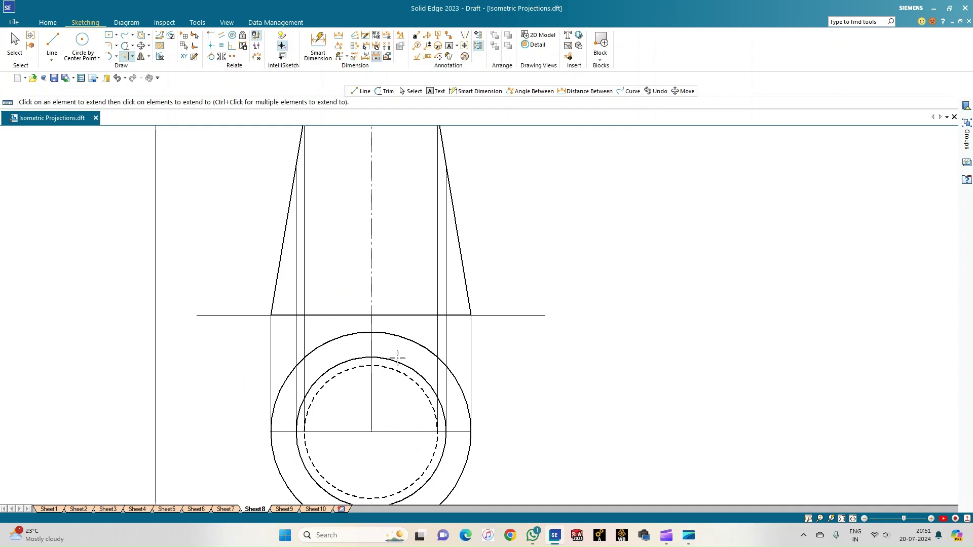
scroll(312, 378, "down", 2)
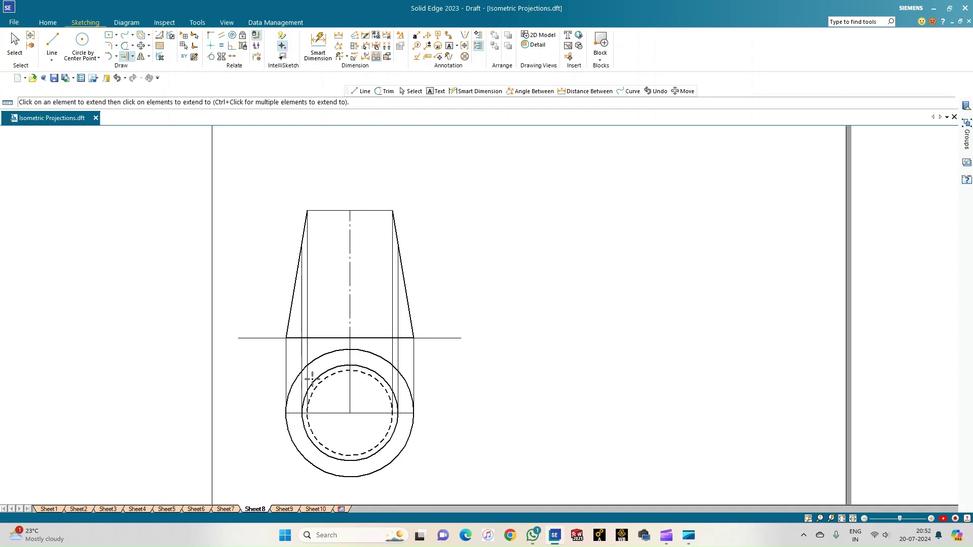
- Draw a thin 0.13 mm dashed 22.5 mm vertical line up from the top edge's midpoint
left_click(51, 43)
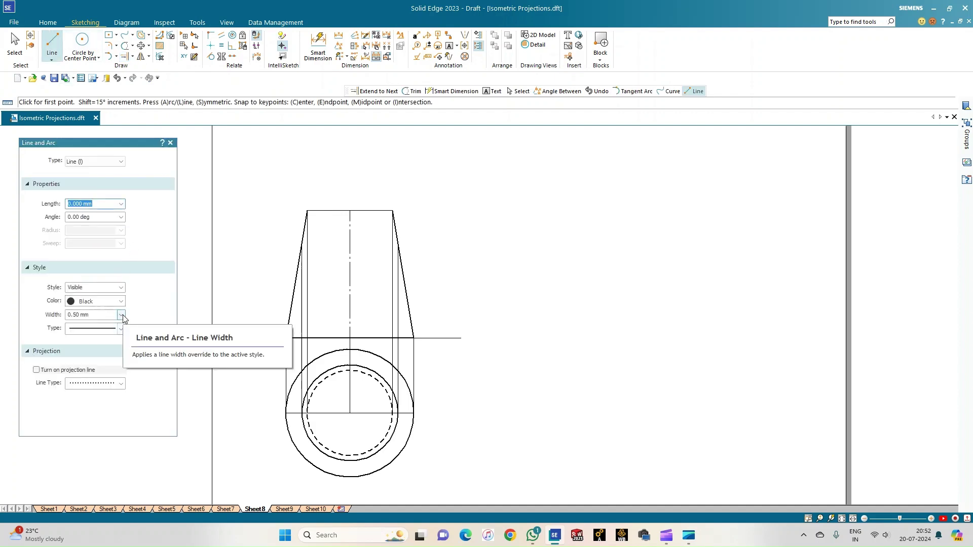
left_click(121, 315)
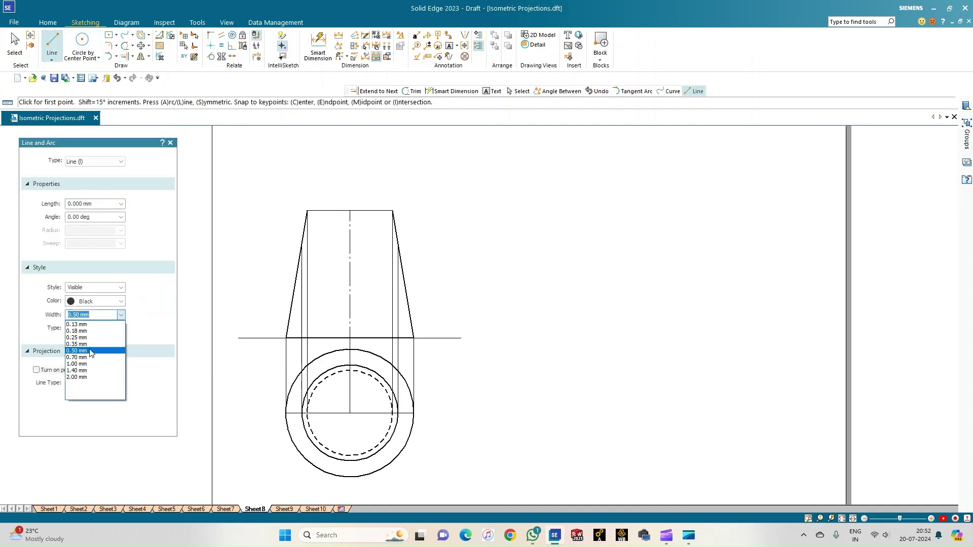
left_click(87, 324)
left_click(121, 329)
left_click(101, 354)
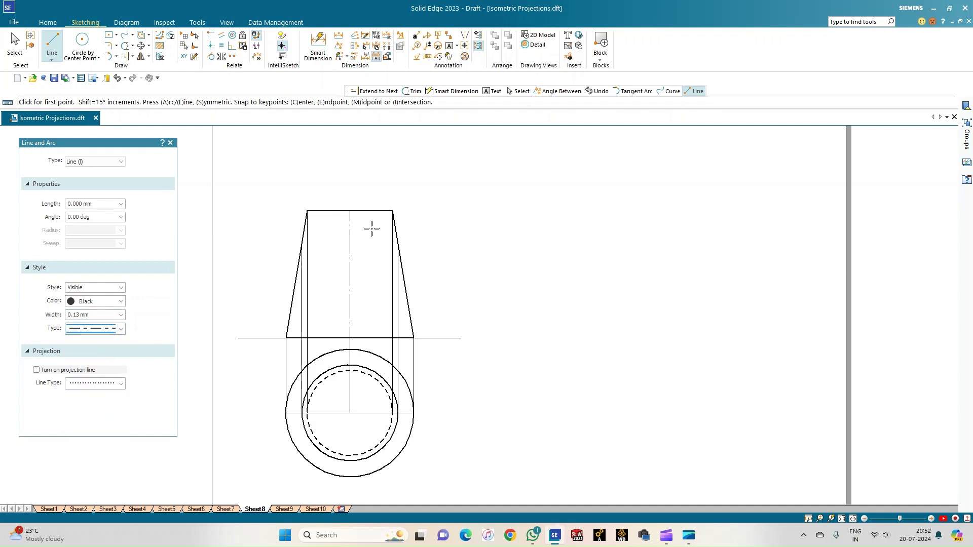
left_click(350, 210)
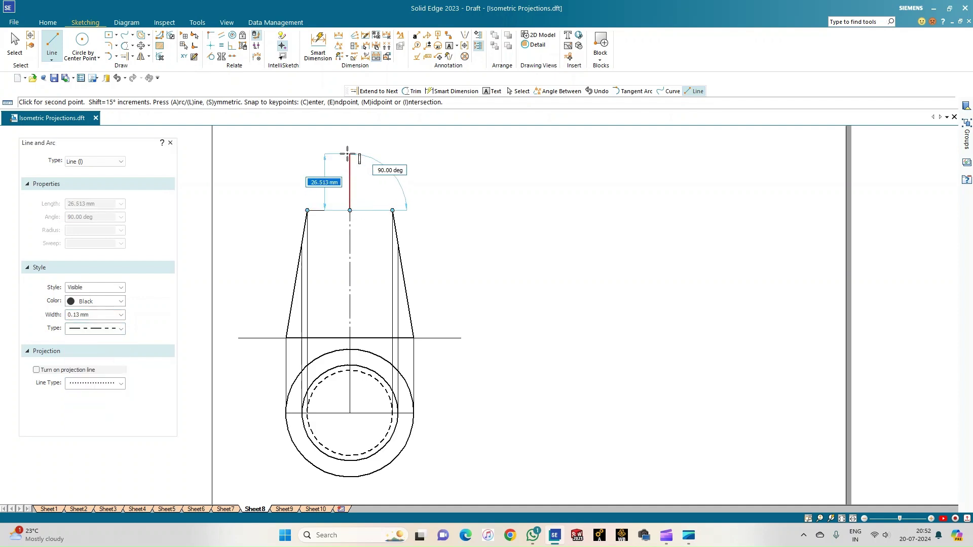
type("22.5")
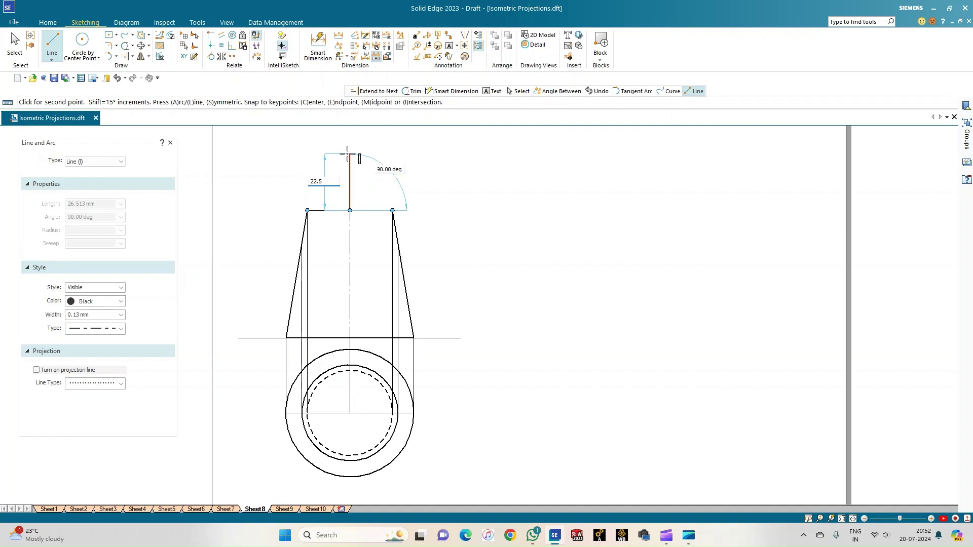
key("Tab")
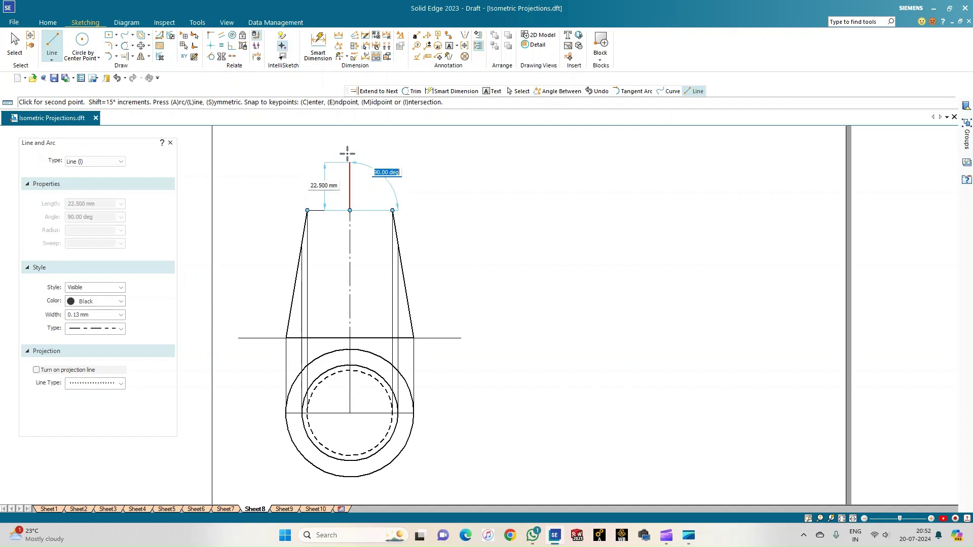
key("Return")
right_click(395, 181)
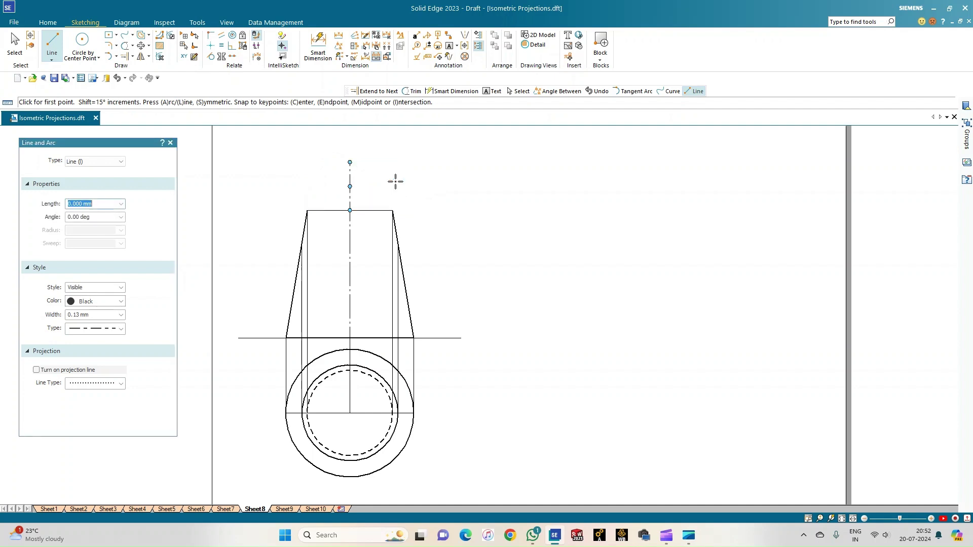
left_click(842, 519)
left_click(82, 43)
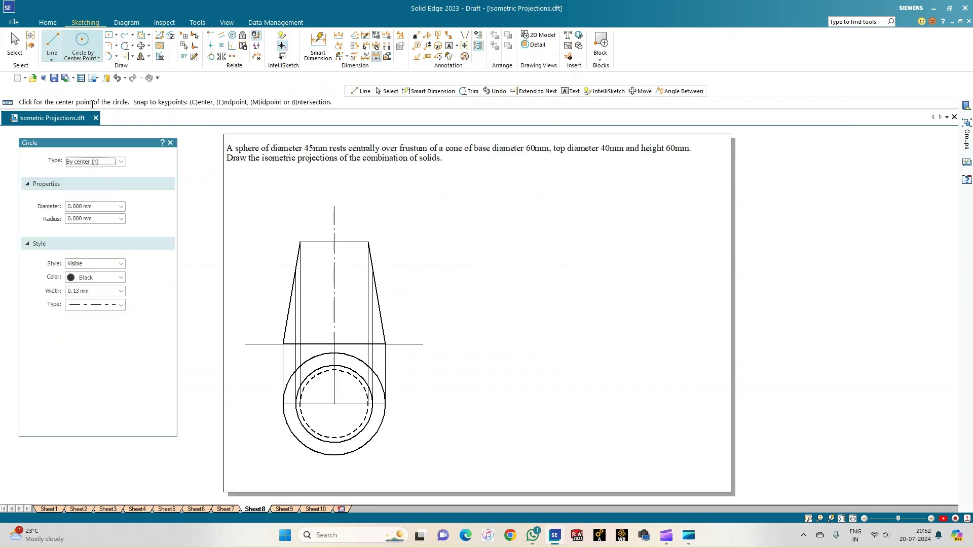
- Draw the 45 mm sphere circle in a solid 0.50 mm line, centred atop the 22.5 mm line
left_click(118, 306)
left_click(91, 318)
left_click(121, 290)
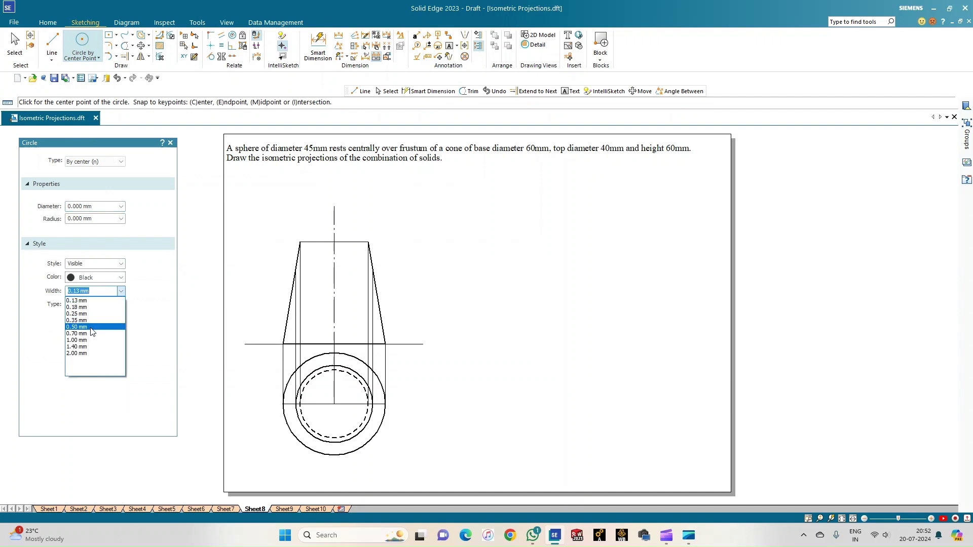
left_click(93, 333)
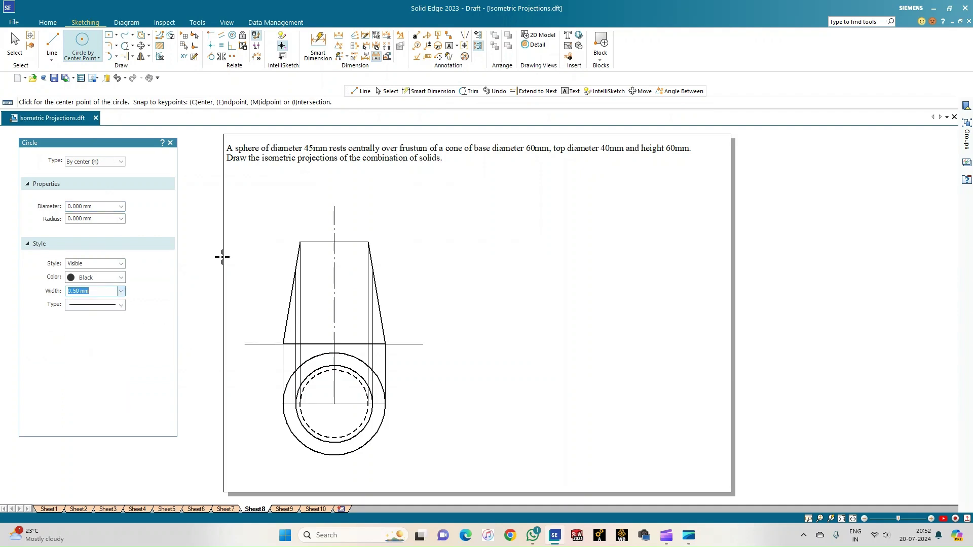
left_click(334, 203)
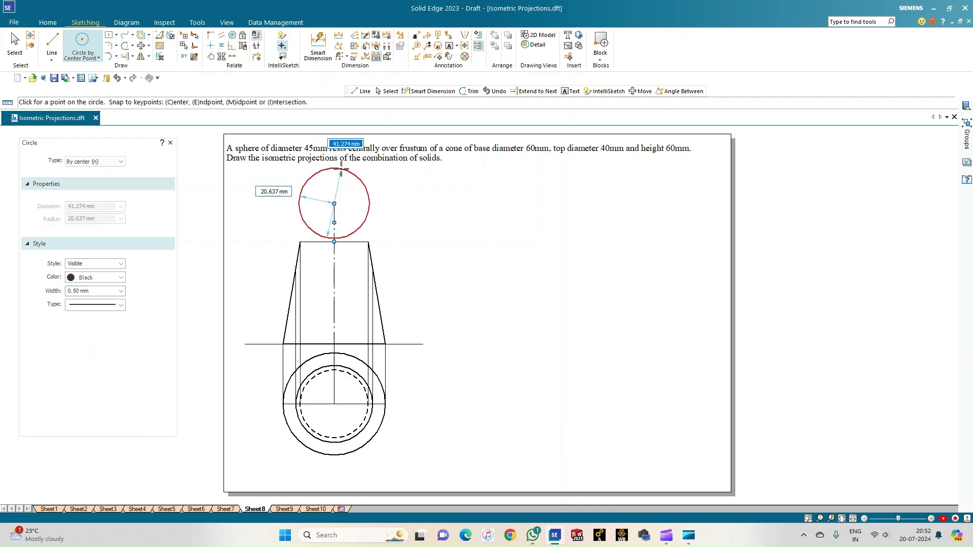
type("45")
key("Return")
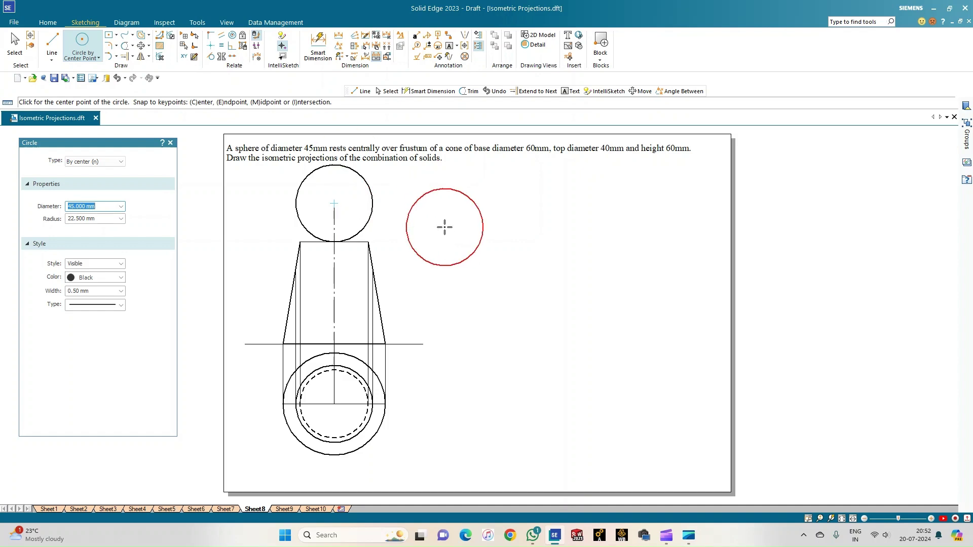
left_click(123, 57)
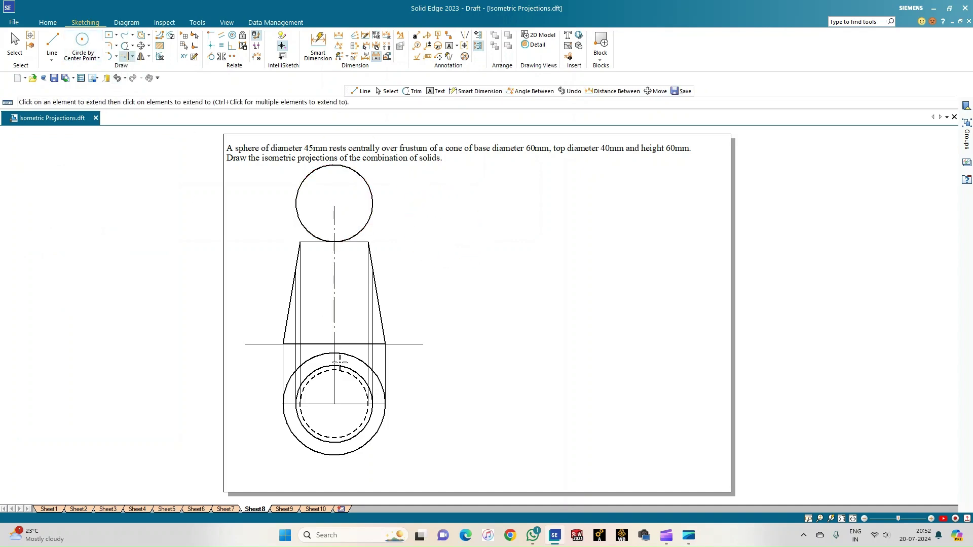
- Extend the left and right vertical projection lines upward past the sphere
scroll(325, 339, "up", 2)
left_click(281, 265)
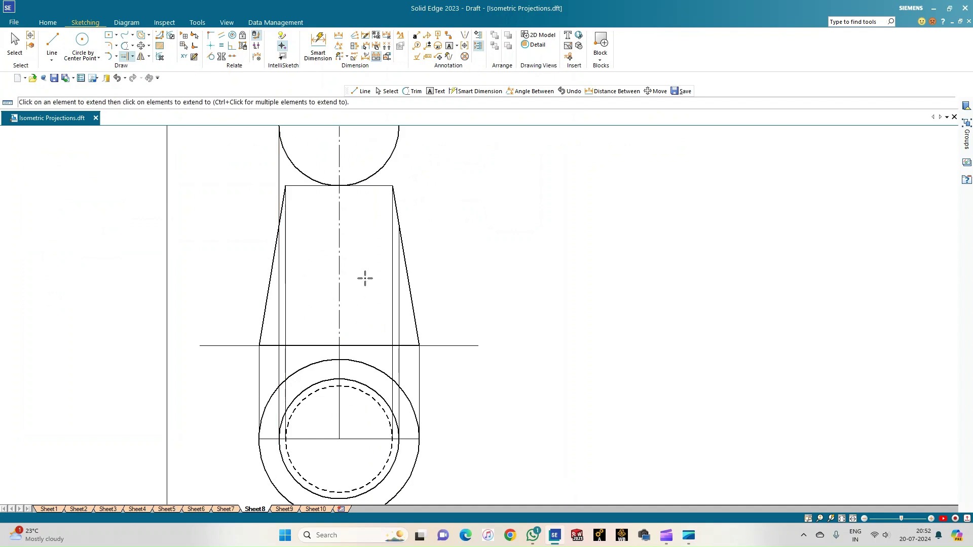
left_click(397, 290)
scroll(384, 213, "down", 2)
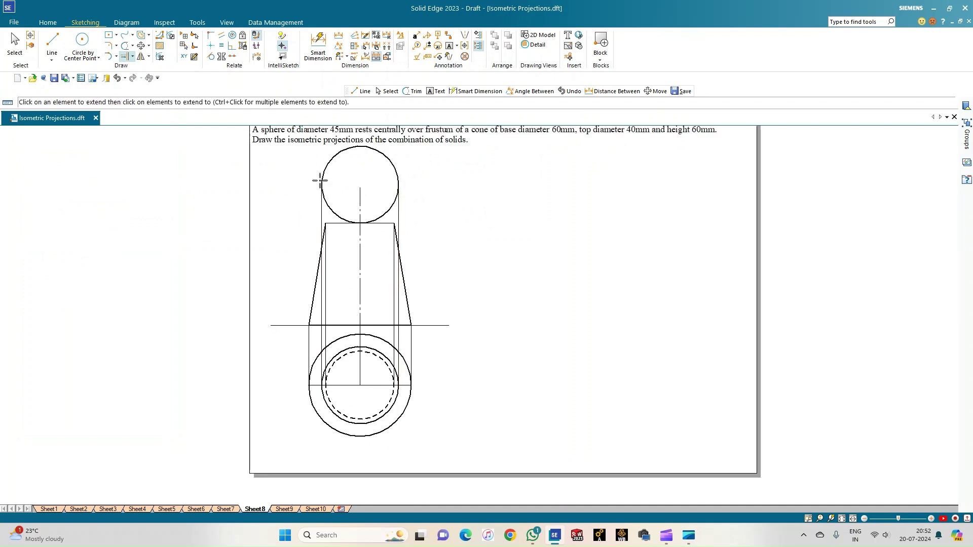
- Draw a trial 45 mm line across the sphere, undo it, and fit the view
left_click(52, 42)
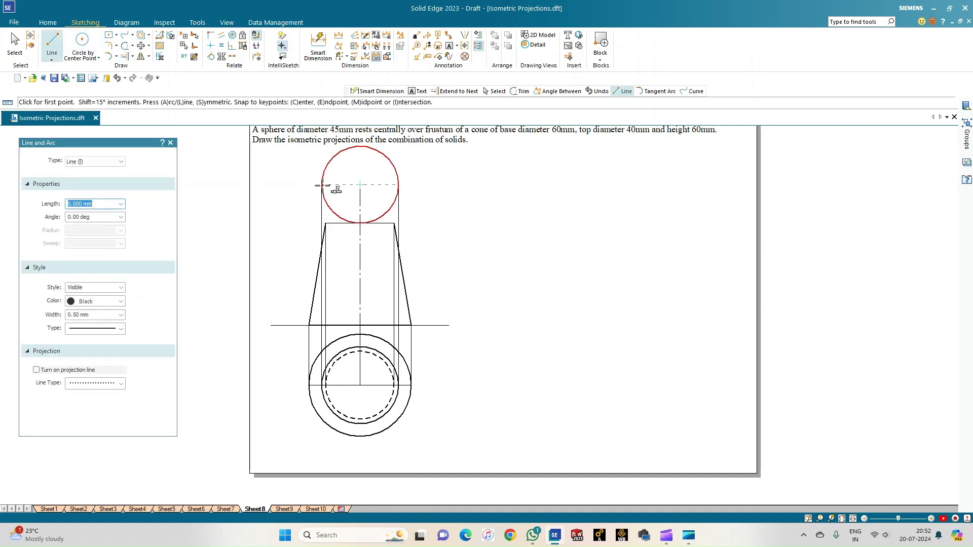
left_click(322, 184)
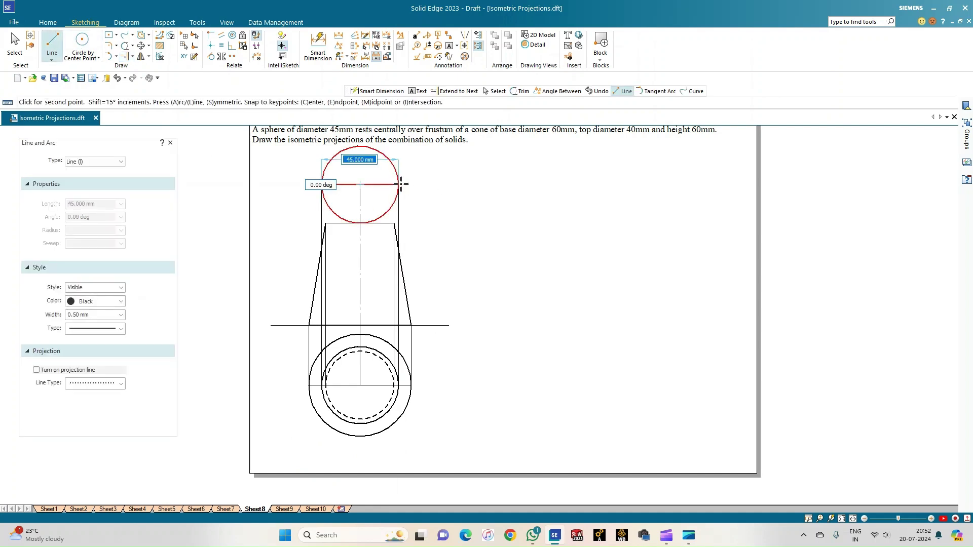
left_click(401, 207)
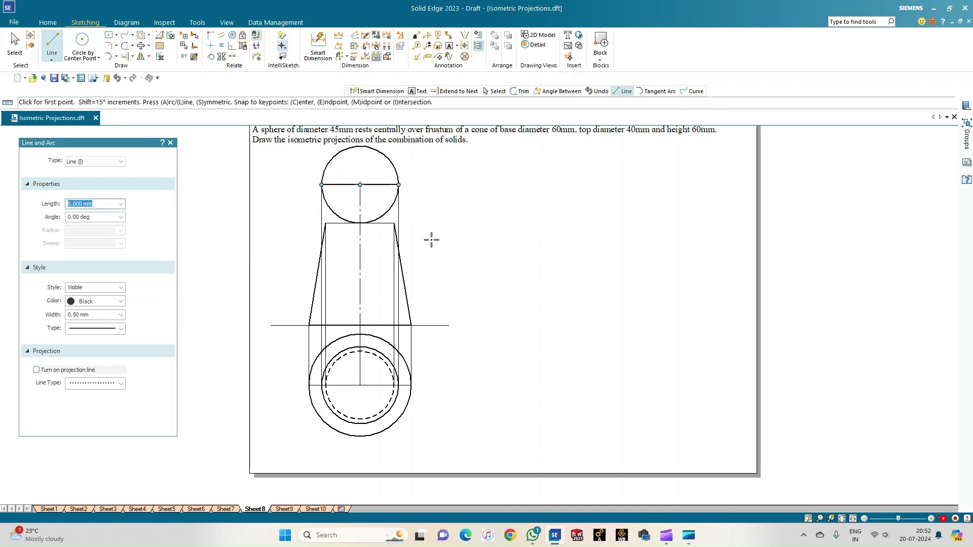
key("ctrl+z")
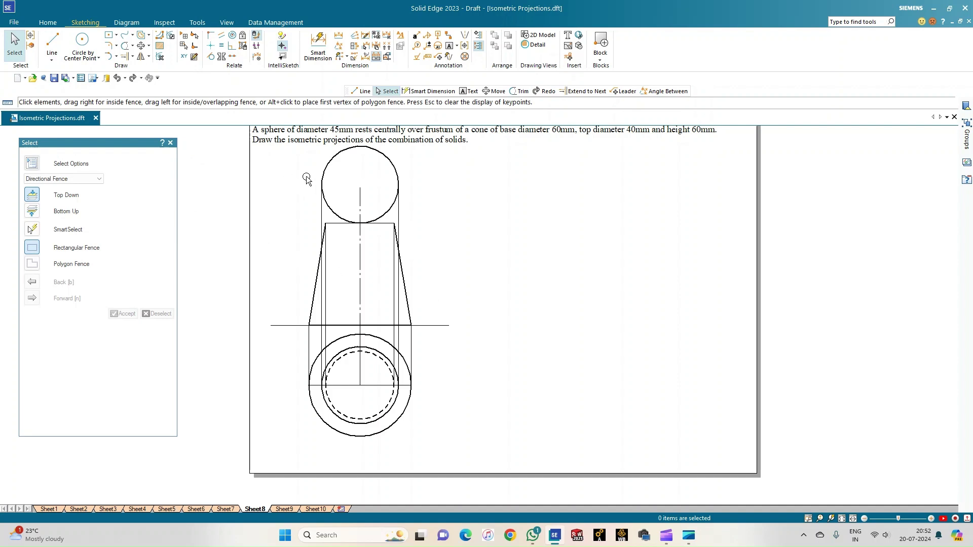
key("ctrl+f")
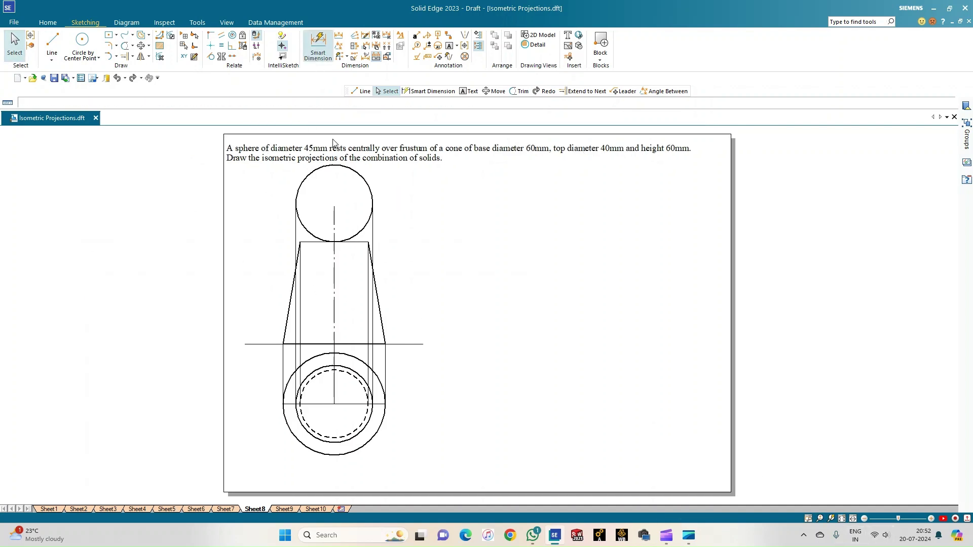
- Dimension the sphere as Ø45 and the frustum height as 60
left_click(317, 44)
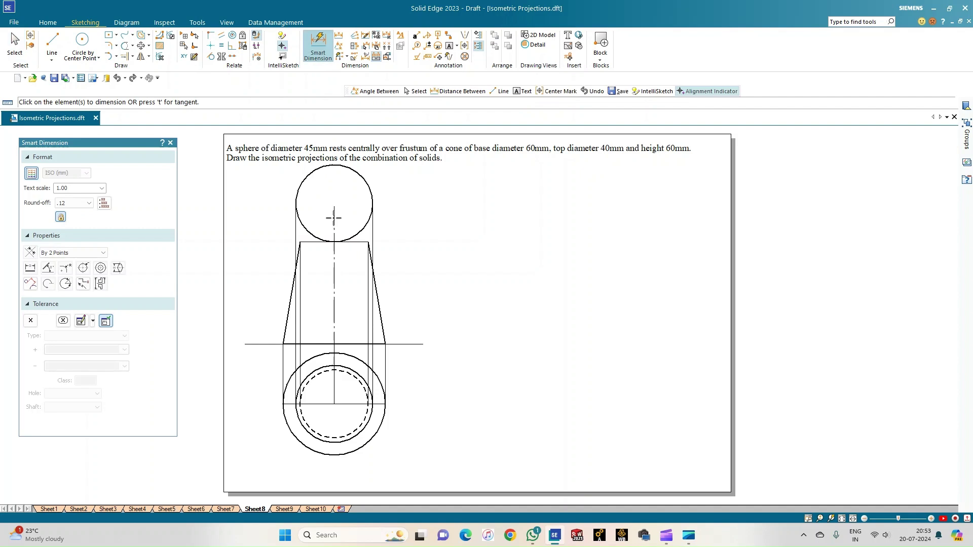
left_click(299, 184)
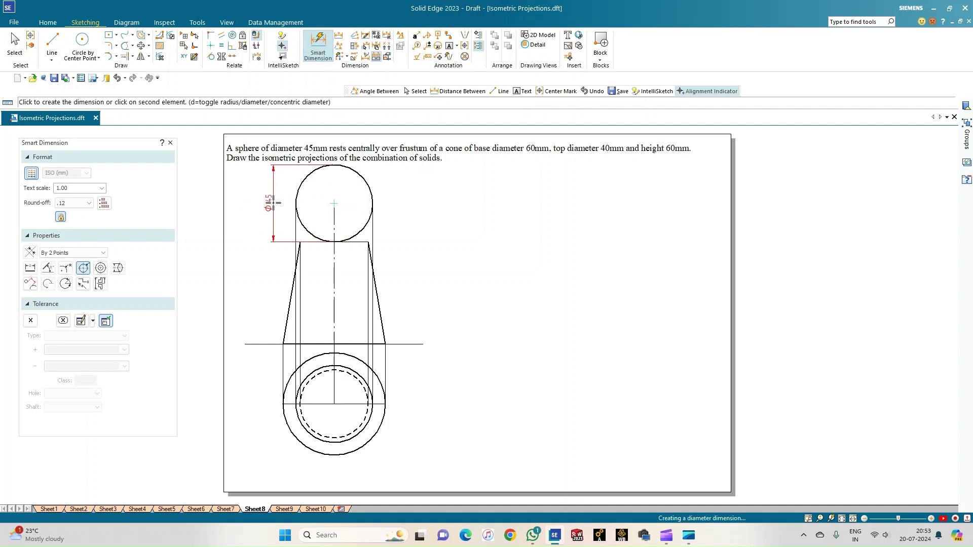
left_click(274, 202)
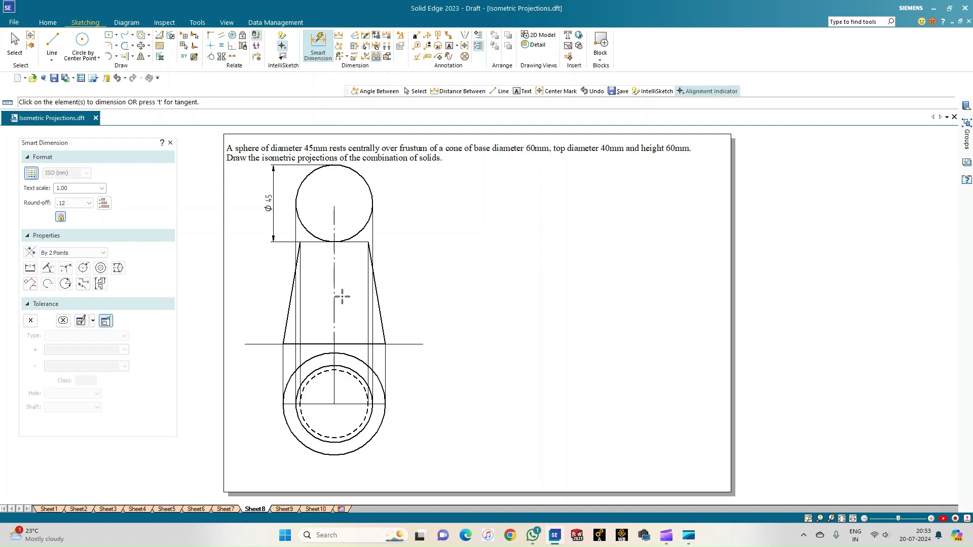
left_click(292, 292)
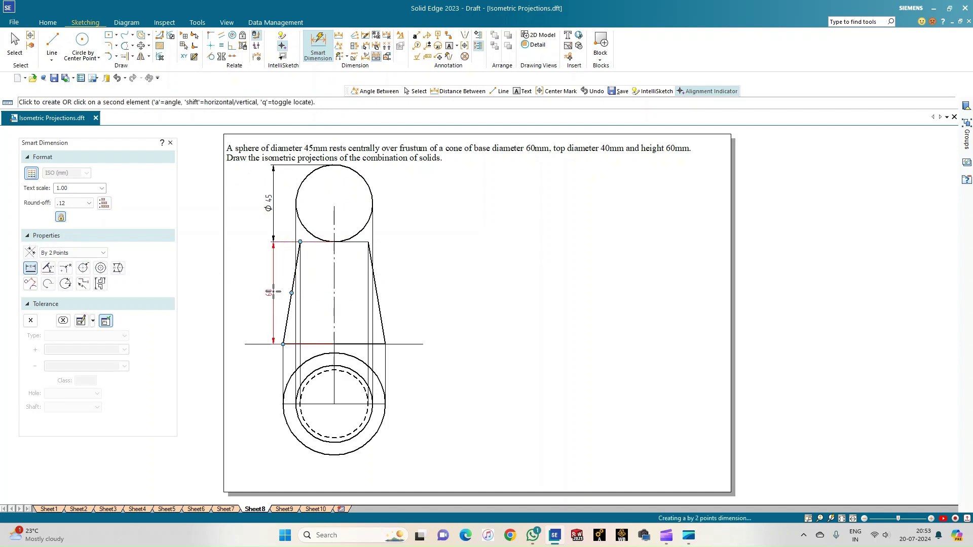
left_click(273, 293)
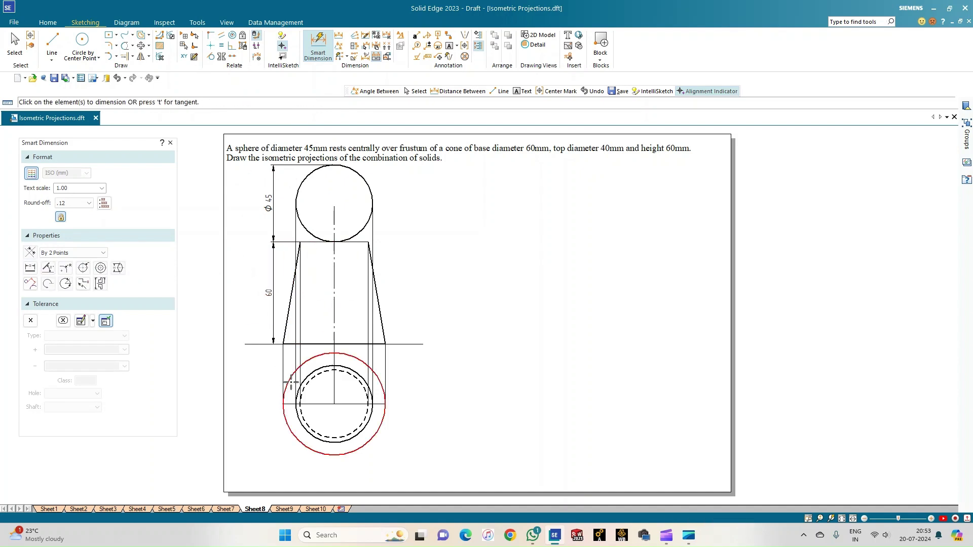
- Dimension the plan-view circles as Ø60, Ø45 and the dashed Ø40
left_click(283, 399)
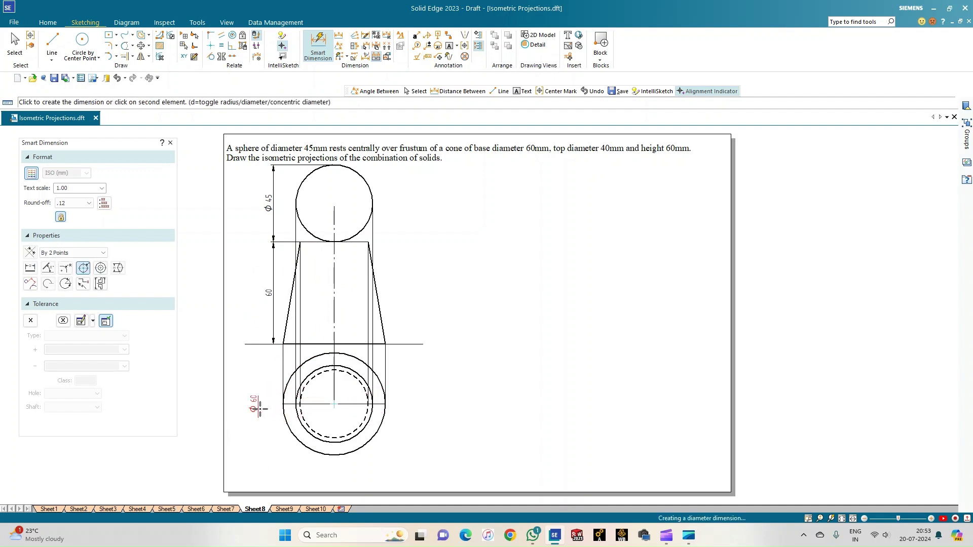
left_click(260, 408)
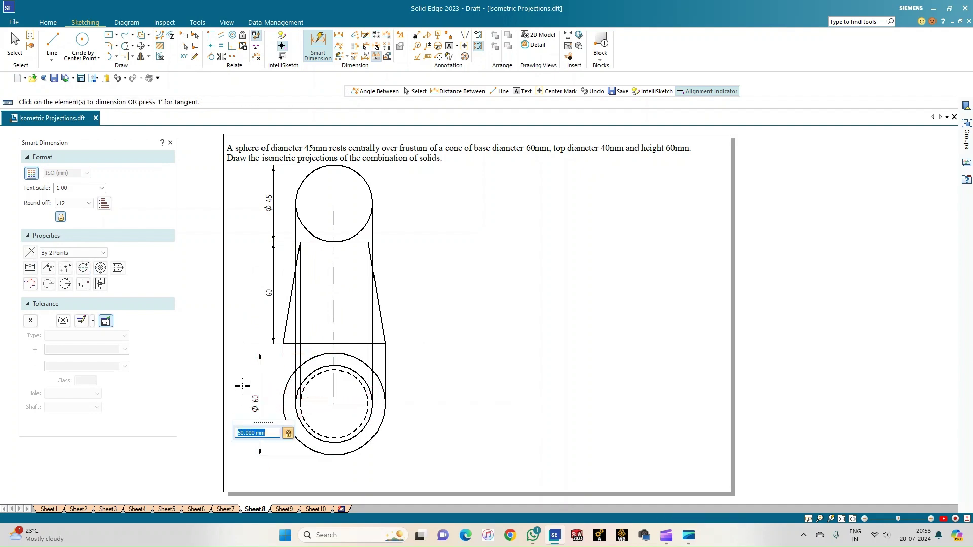
left_click(305, 382)
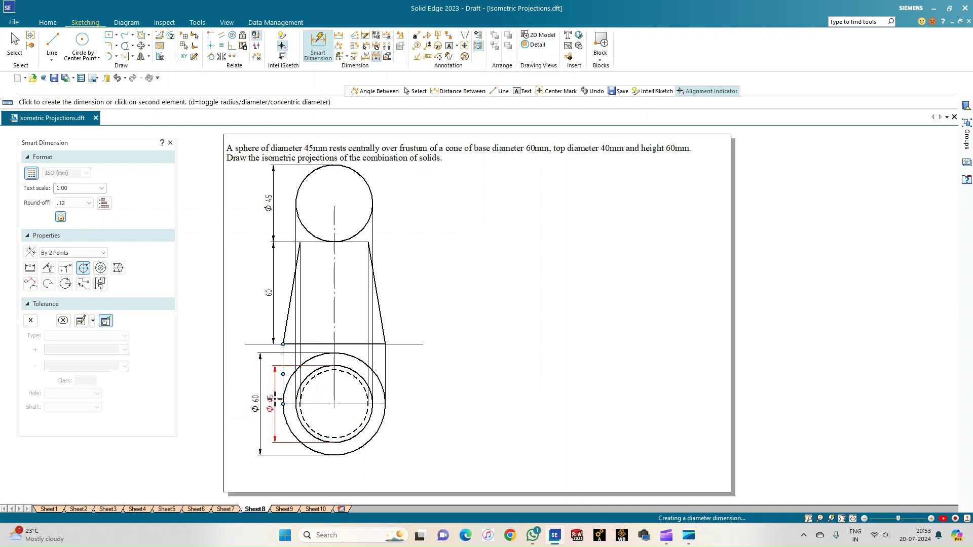
left_click(271, 424)
left_click(319, 374)
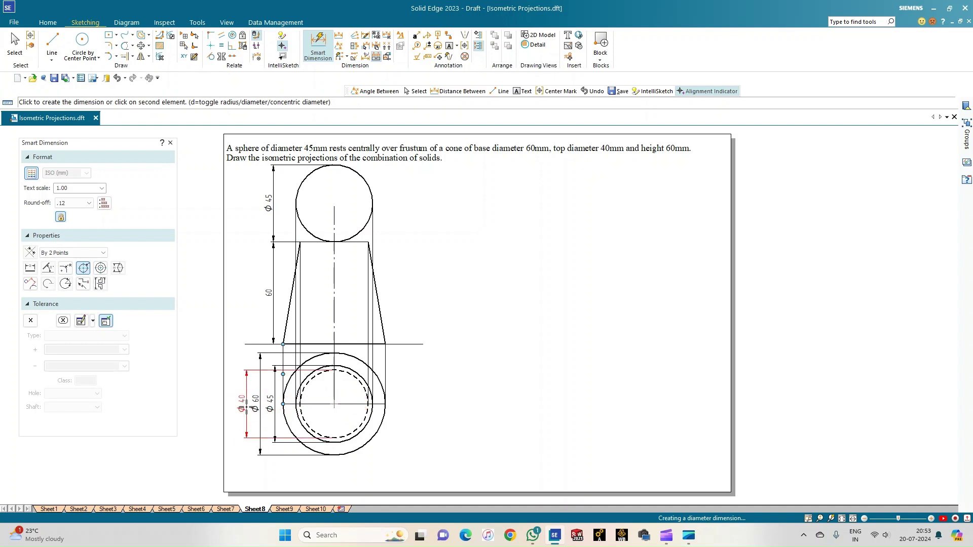
left_click(246, 406)
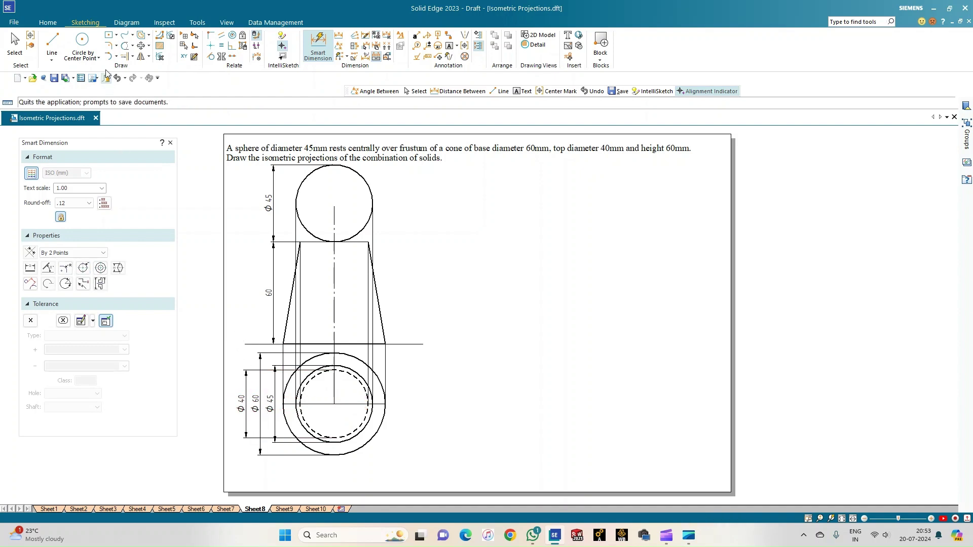
left_click(15, 43)
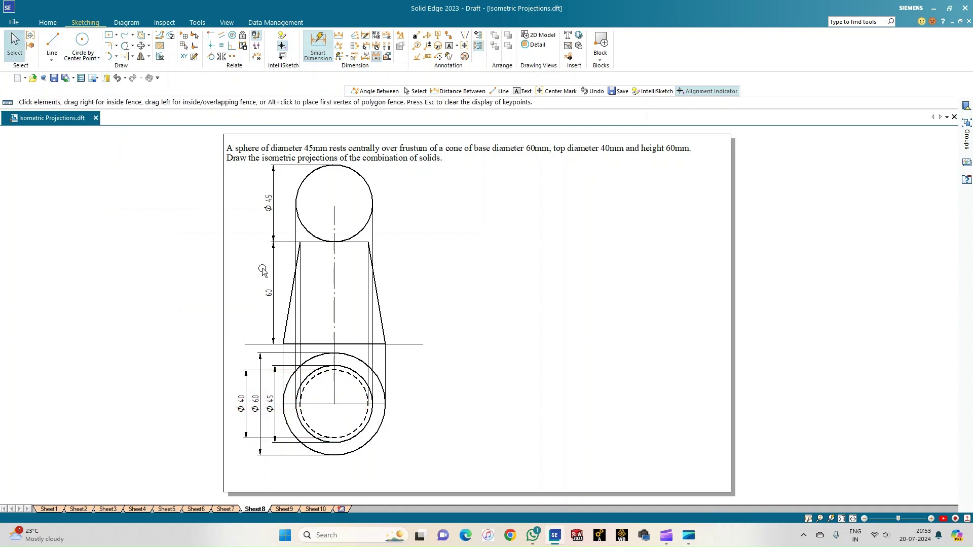
- Move the Ø60 dimension further left and reposition the Ø40 dimension
left_click(258, 391)
left_click_drag(258, 392, 235, 391)
key("Escape")
left_click(261, 392)
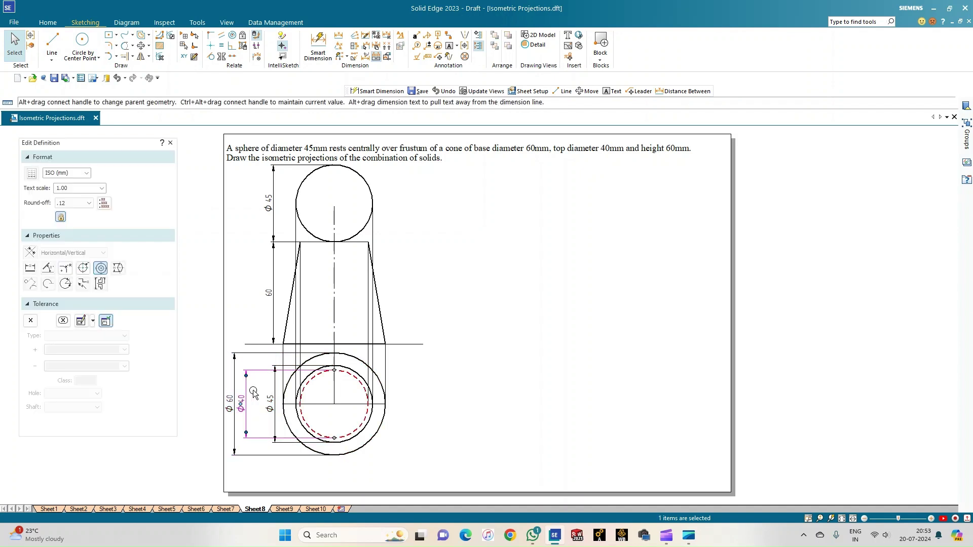
mouse_move(261, 391)
left_mouse_down()
mouse_move(276, 393)
mouse_move(256, 396)
left_mouse_up()
key("Escape")
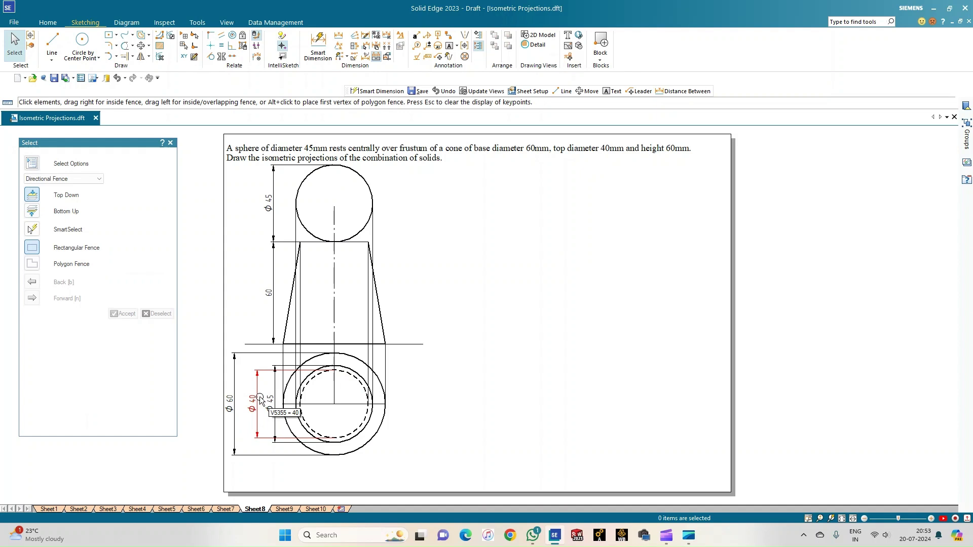
- Shift the Ø45 dimension toward Ø40 and re-place Ø60 beside the top view
left_click_drag(276, 398, 259, 399)
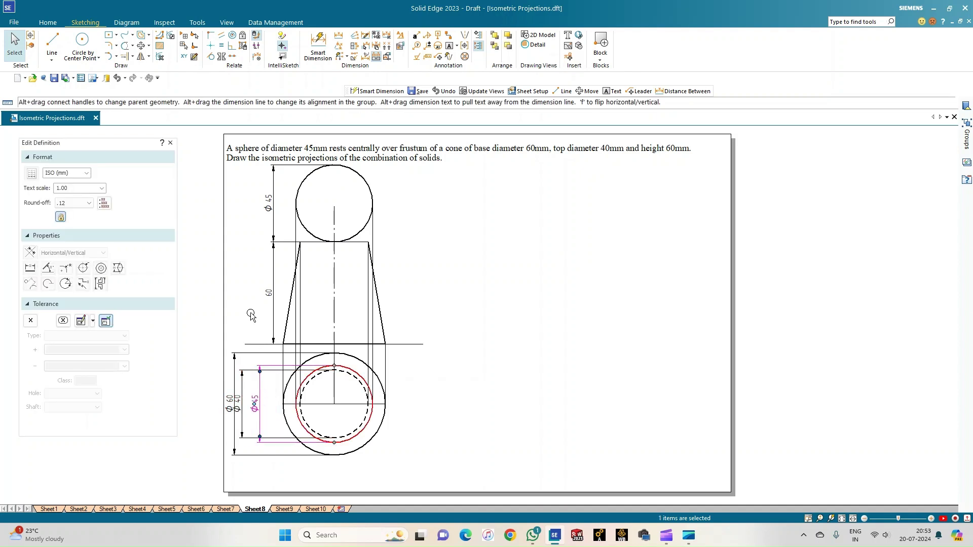
left_click(247, 308)
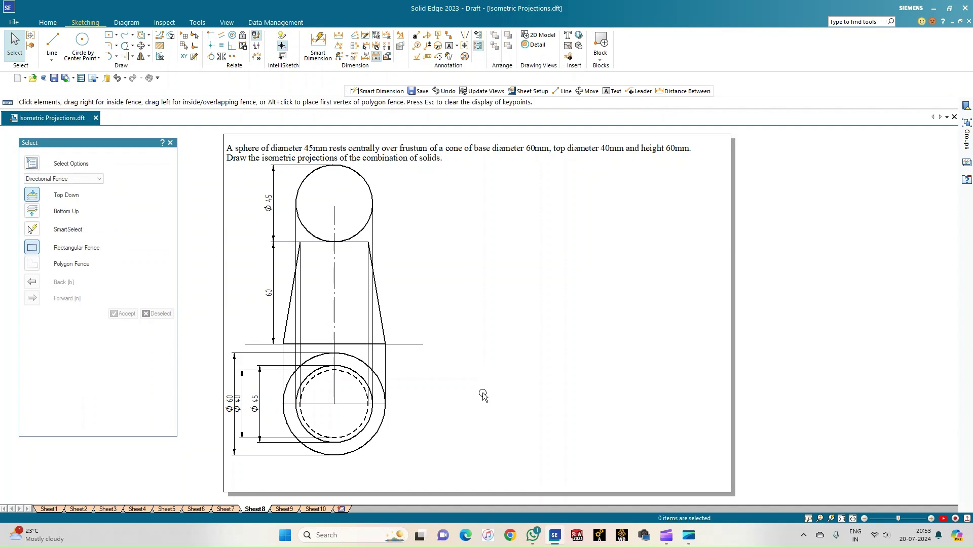
mouse_move(252, 404)
left_mouse_down()
mouse_move(263, 394)
mouse_move(248, 388)
left_mouse_up()
left_click(248, 389)
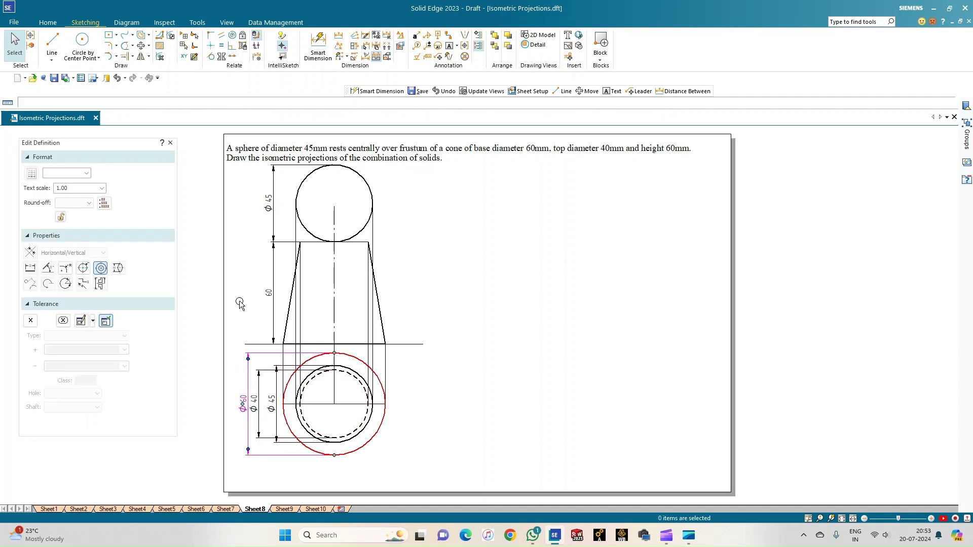
left_click(241, 304)
left_click(450, 49)
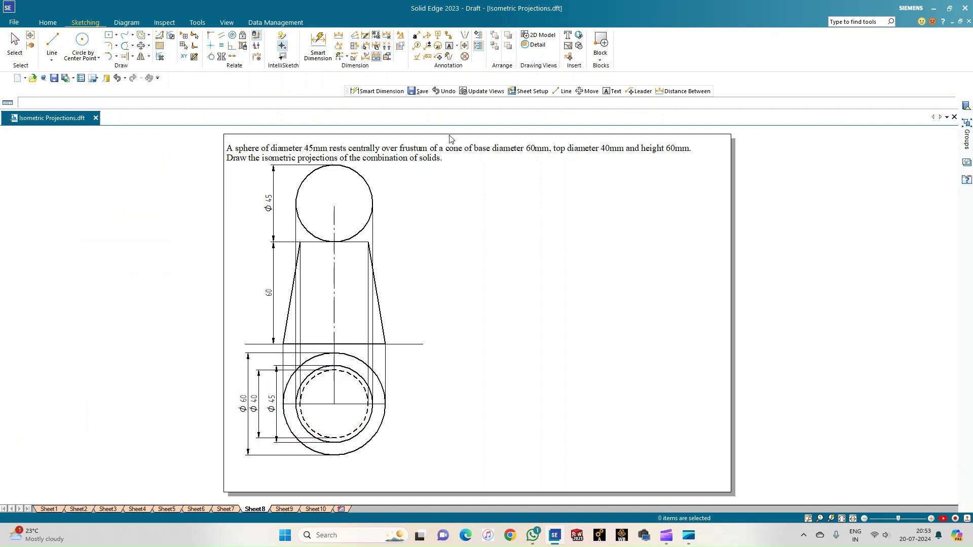
- Label the reference line X and Y at its ends, VP above and HP below, in size 3 text
left_click(240, 330)
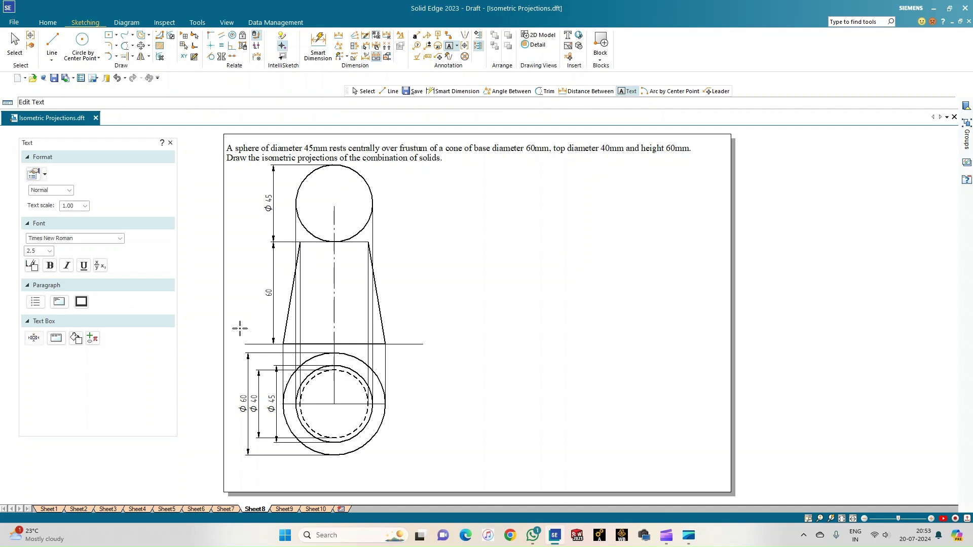
left_click(49, 251)
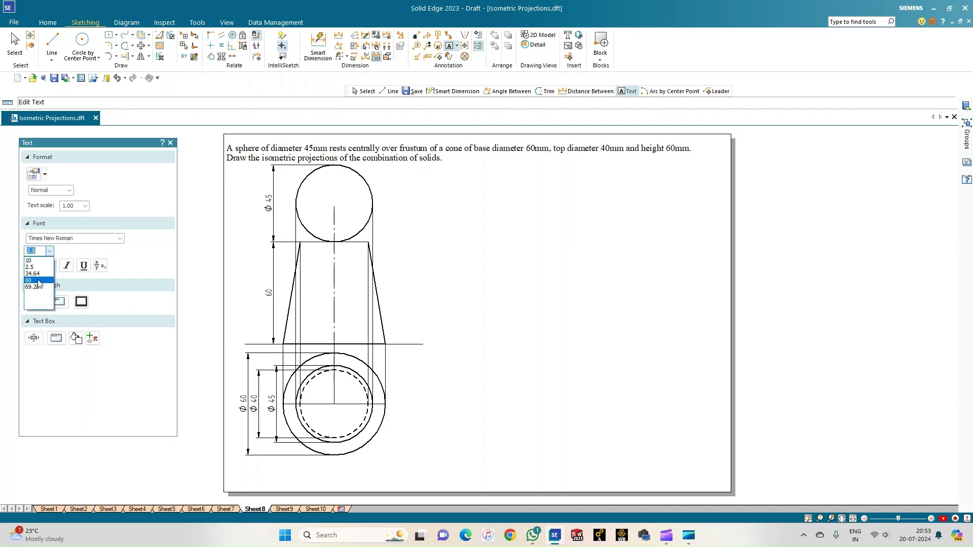
type("3")
key("Return")
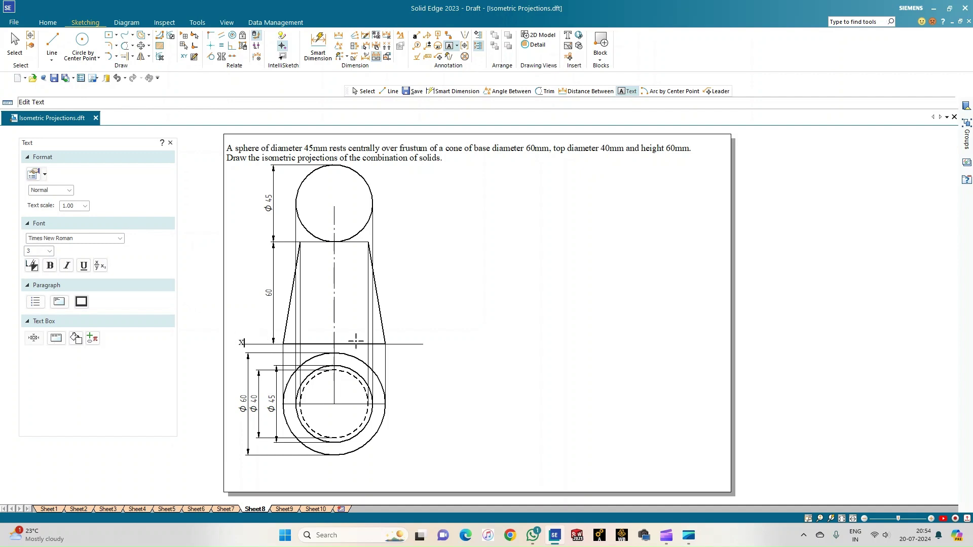
left_click(402, 336)
key("Escape")
key("l")
scroll(304, 320, "up", 2)
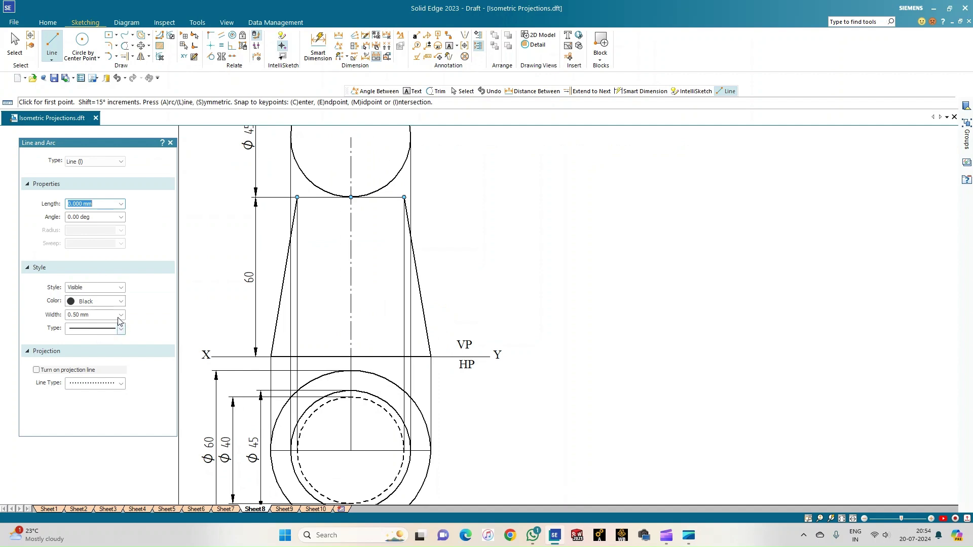
- Draw a 40 mm line along the frustum's top edge
left_click(297, 197)
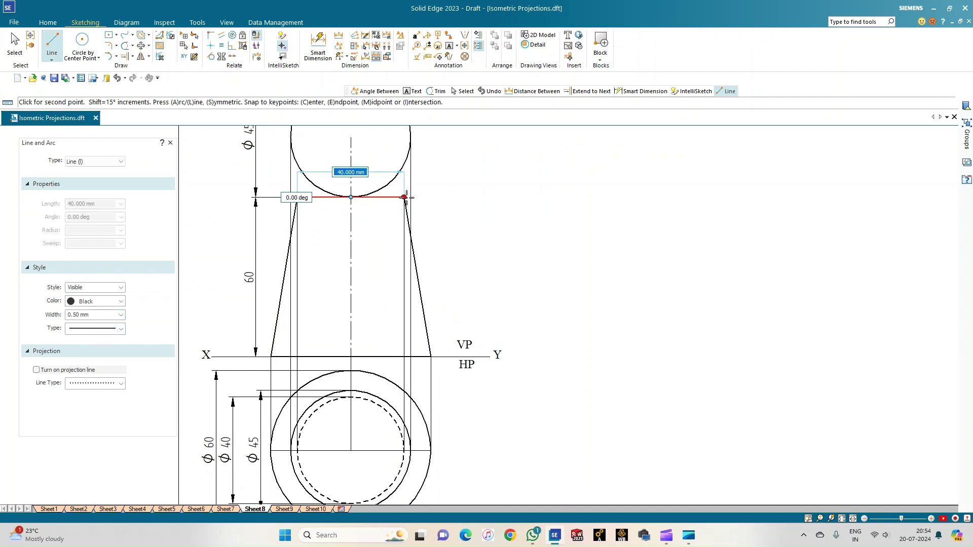
left_click(403, 197)
right_click(524, 317)
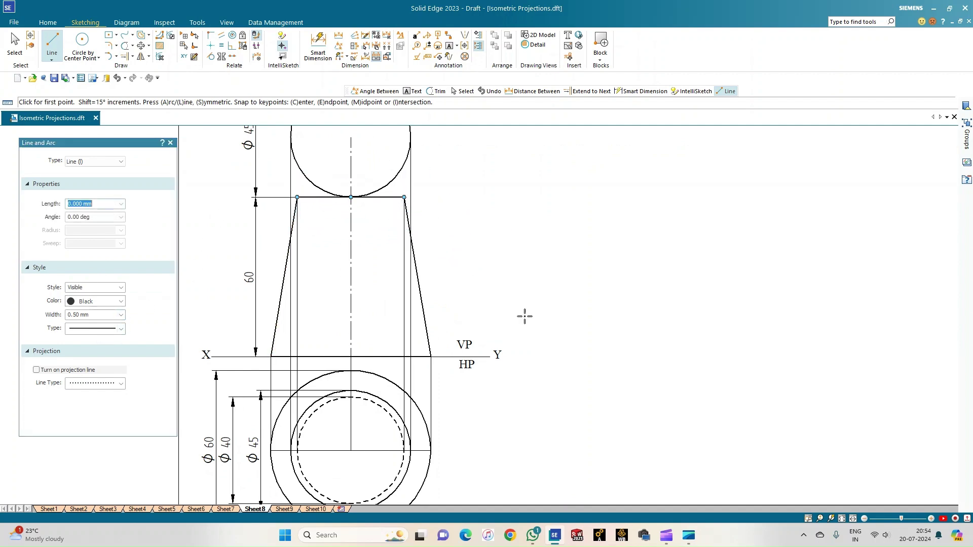
left_click(841, 519)
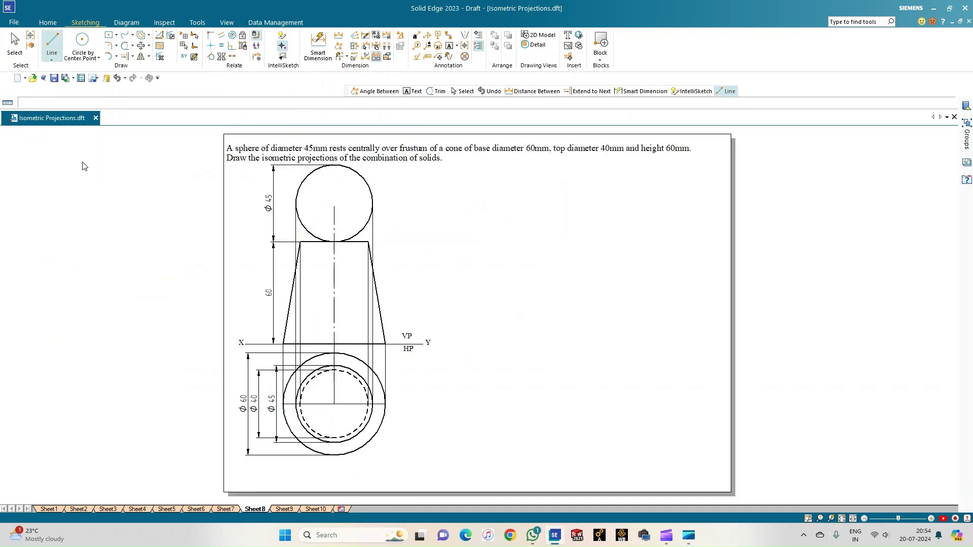
- Set line width to 0.13 mm and draw a horizontal base line at the sheet's lower right
left_click(121, 314)
left_click(78, 324)
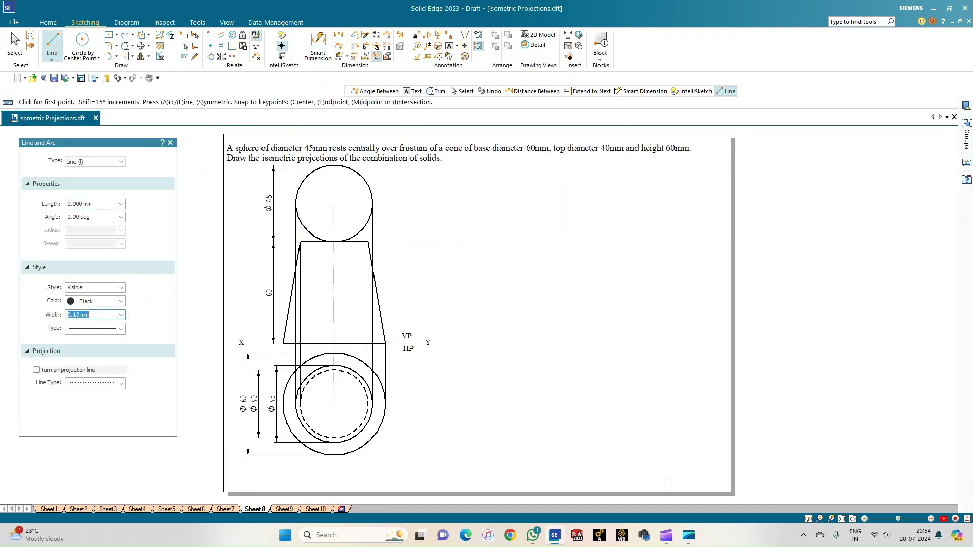
left_click(474, 478)
left_click(717, 478)
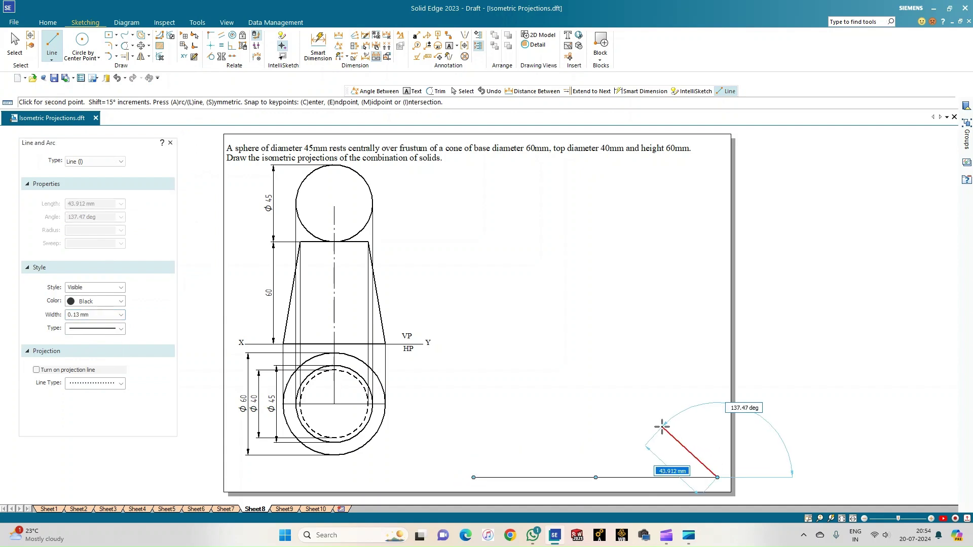
right_click(589, 480)
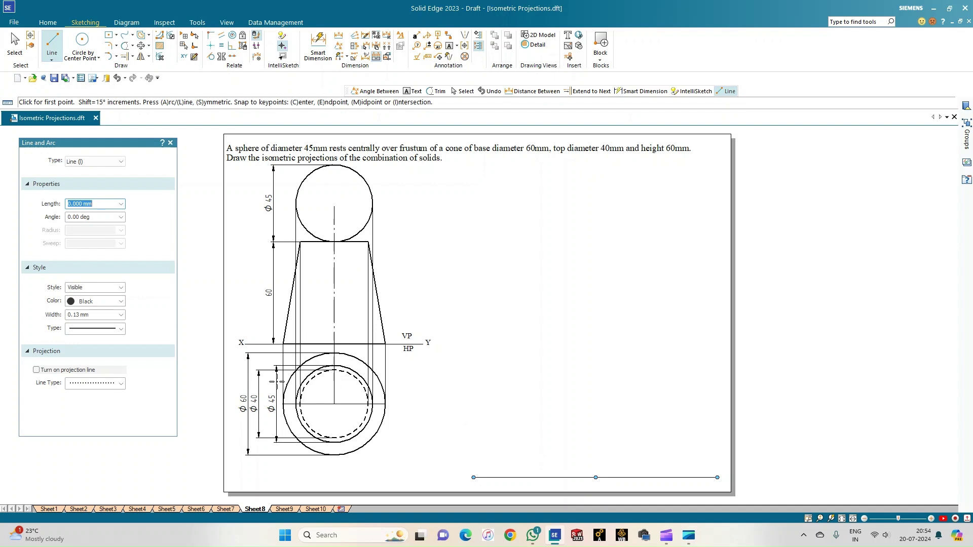
- Draw a blue 60 mm square around the top view's outer circle
left_click(121, 302)
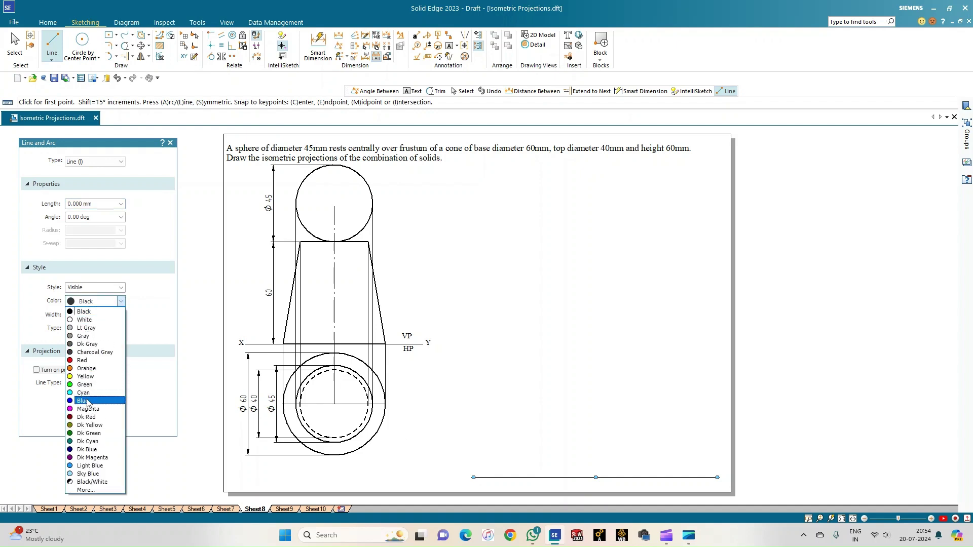
left_click(88, 402)
scroll(247, 386, "up", 2)
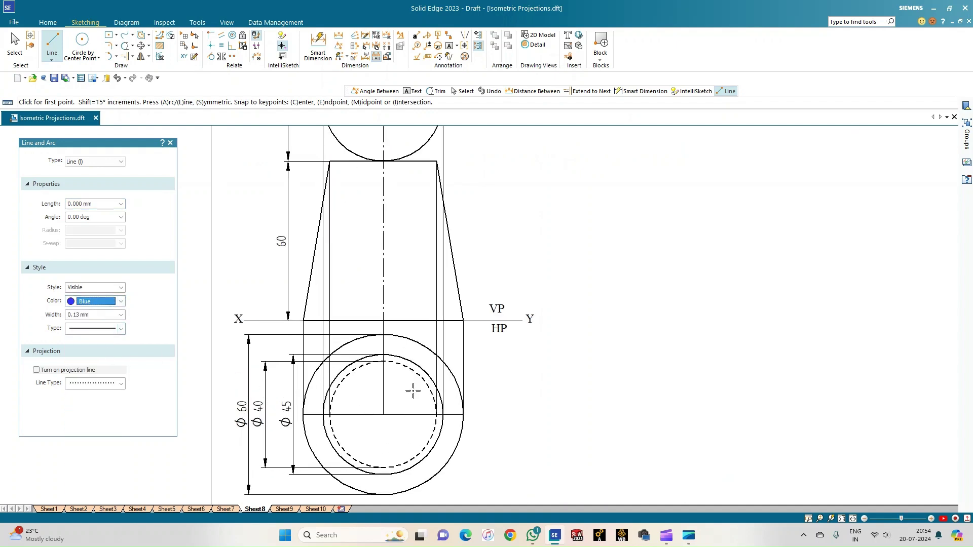
left_click(383, 335)
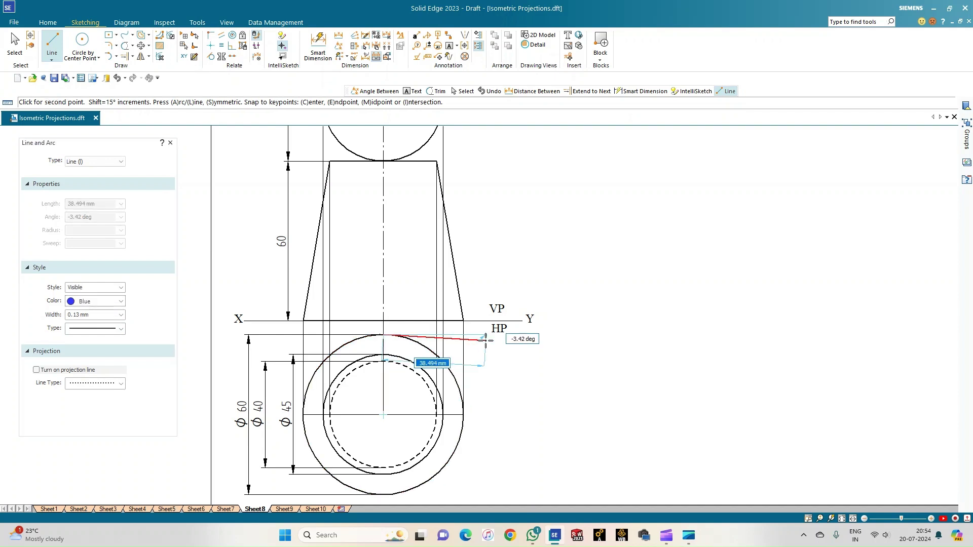
key("Tab")
left_click(467, 337)
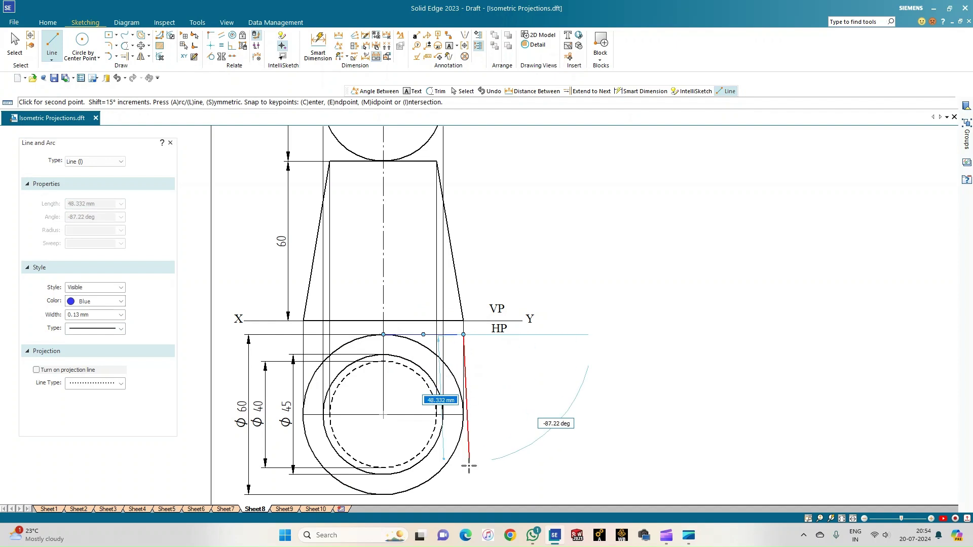
type("60")
key("Tab")
left_click(463, 494)
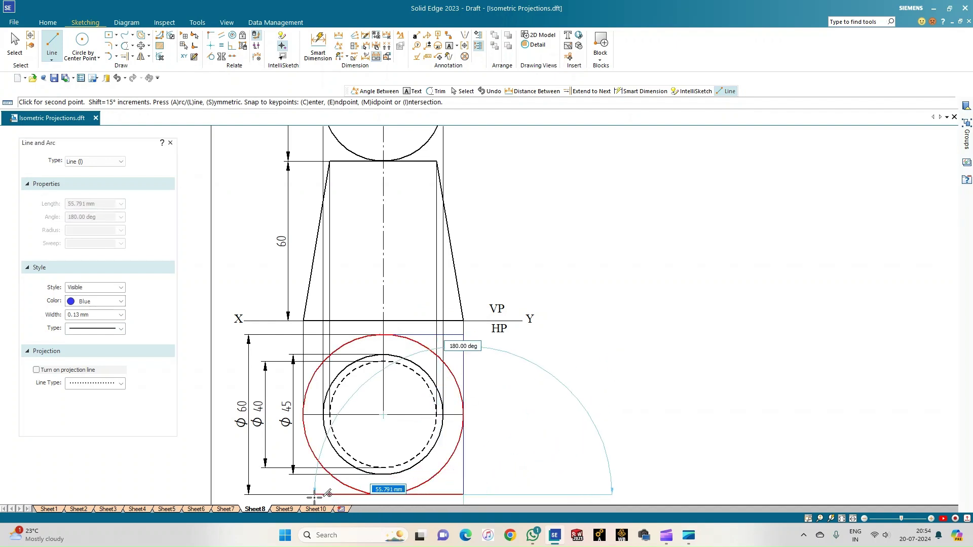
type("60")
key("Tab")
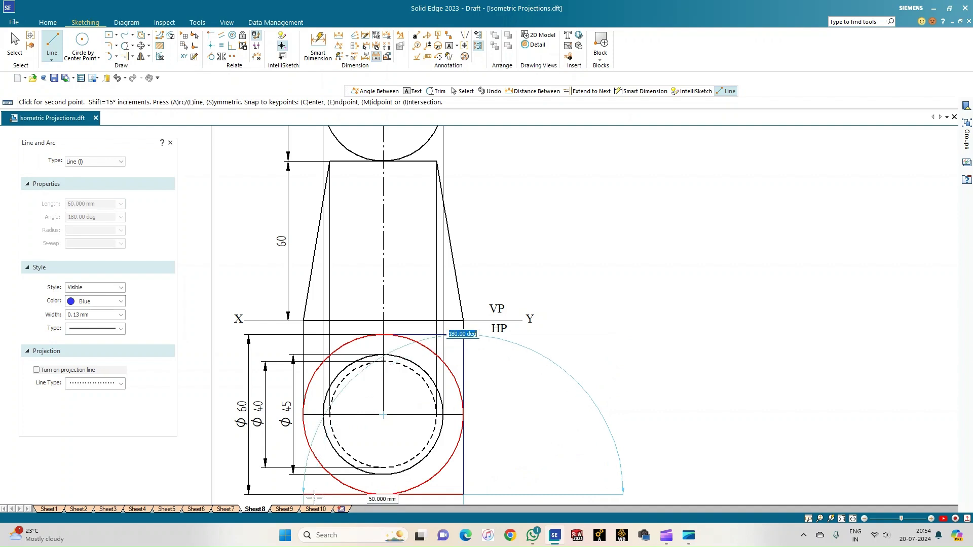
left_click(314, 495)
left_click(304, 335)
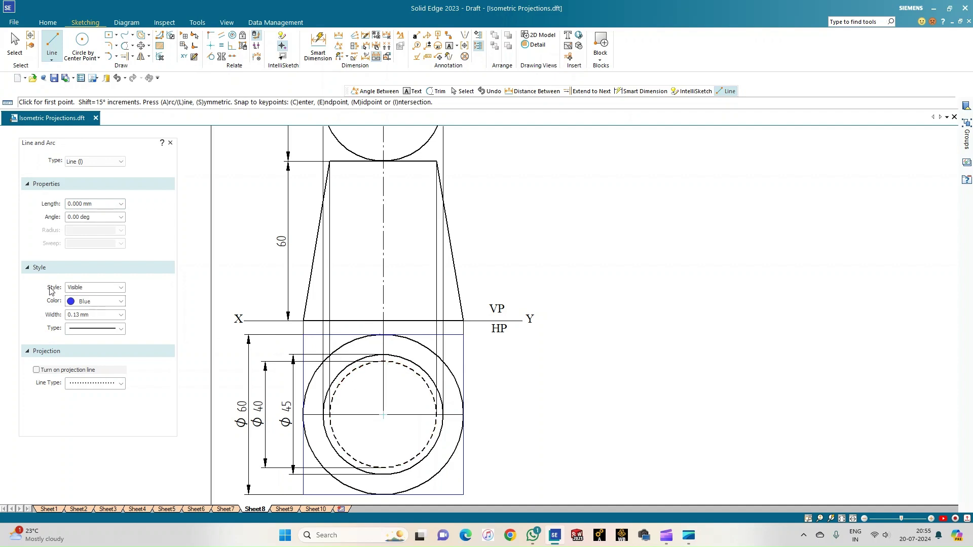
- Draw a dark green 40 mm square around the dashed circle
left_click(122, 301)
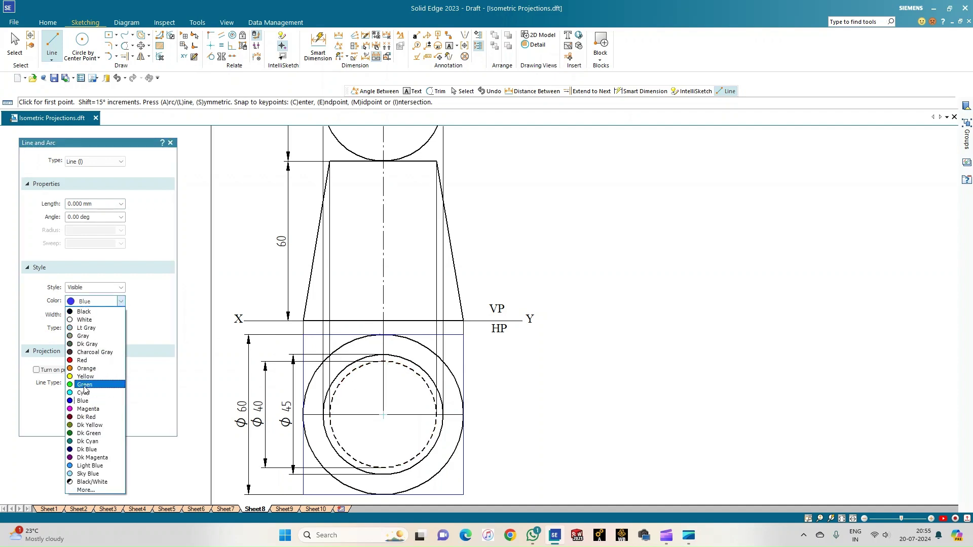
left_click(88, 434)
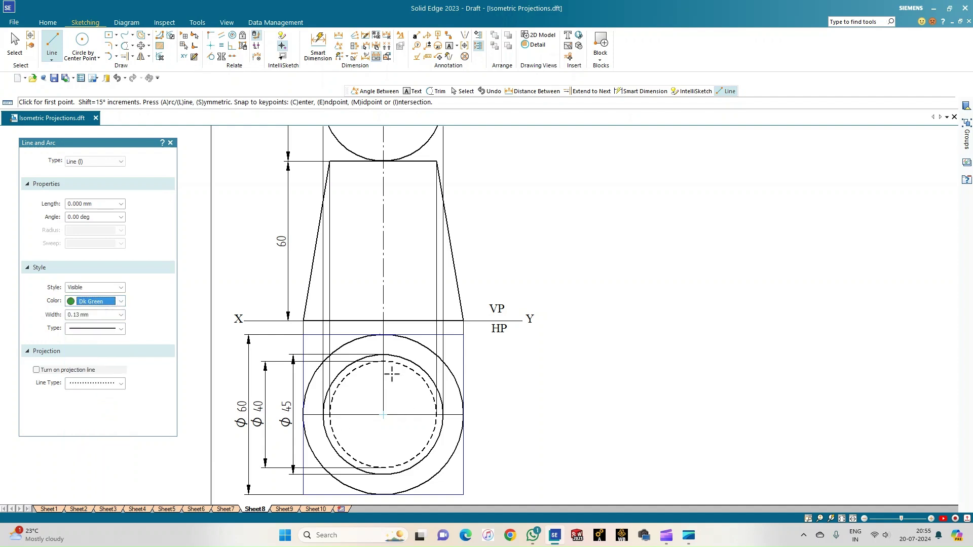
left_click(384, 362)
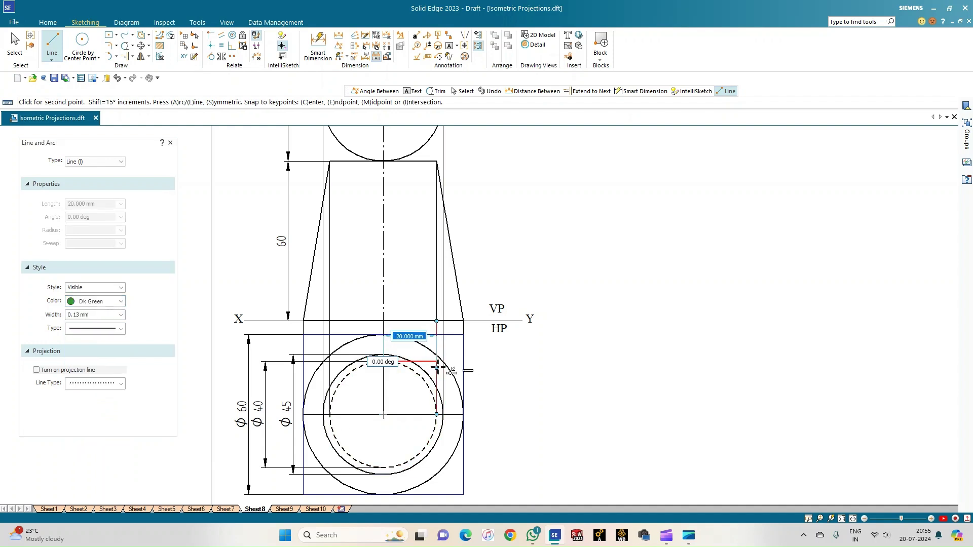
left_click(436, 362)
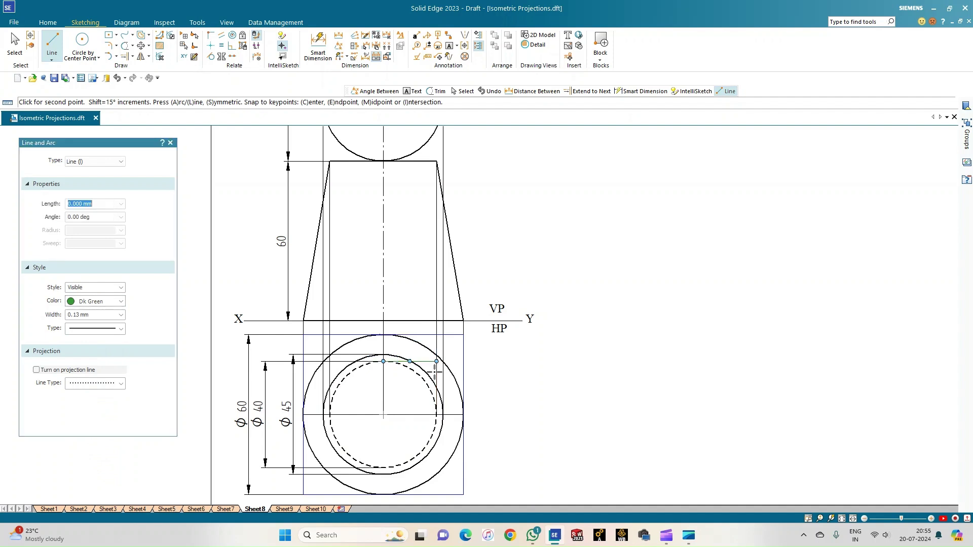
type("40")
key("Tab")
left_click(437, 465)
type("40")
key("Tab")
left_click(332, 468)
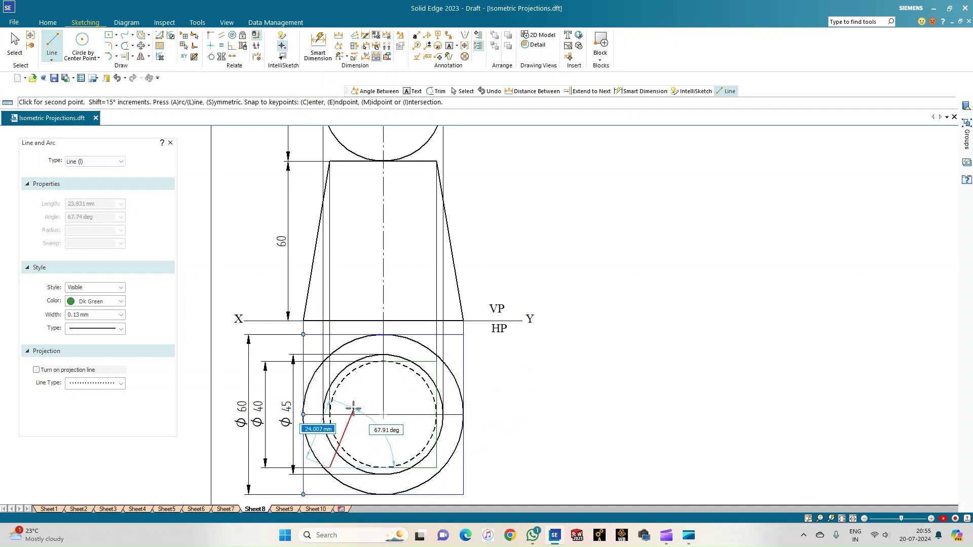
left_click(329, 362)
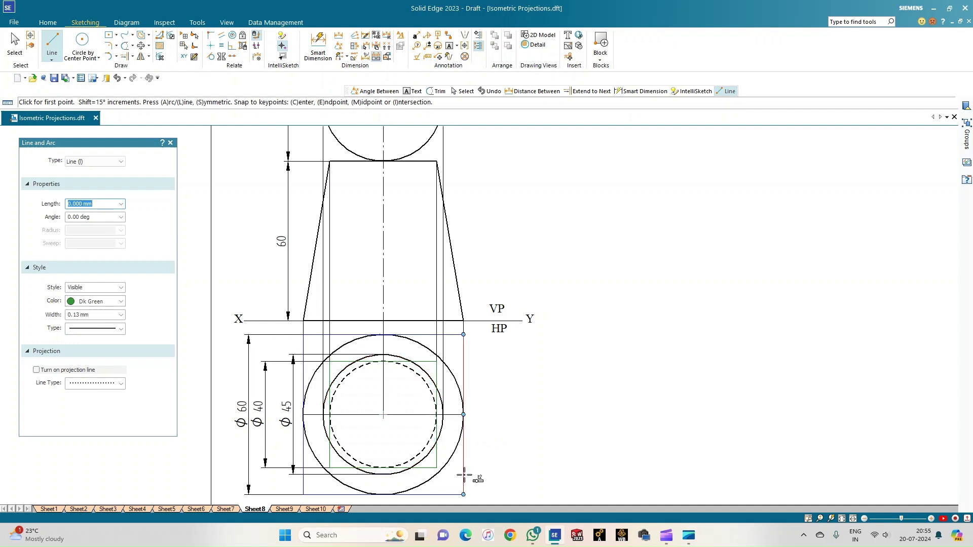
left_click(842, 522)
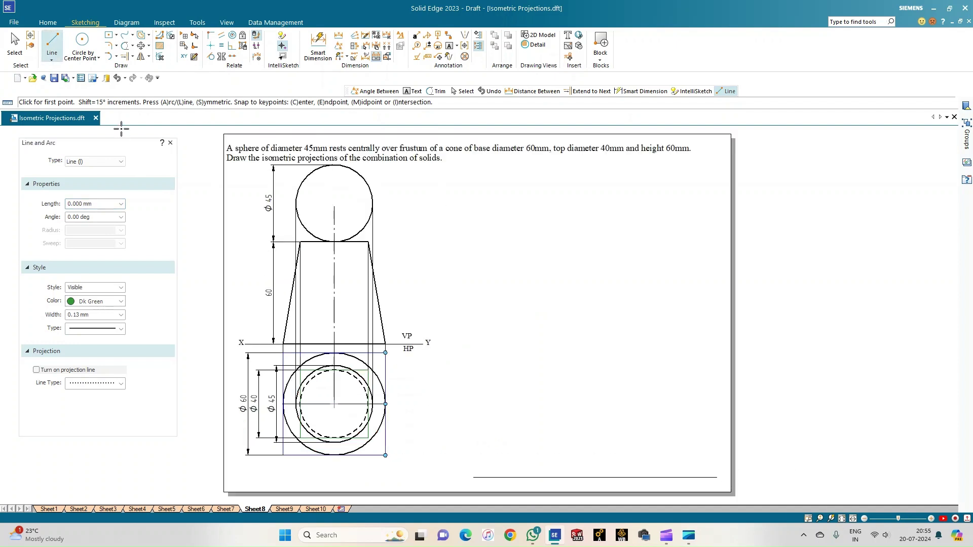
- In blue, draw the first 60 mm rhombus side at 30° from the base line's midpoint
left_click(52, 40)
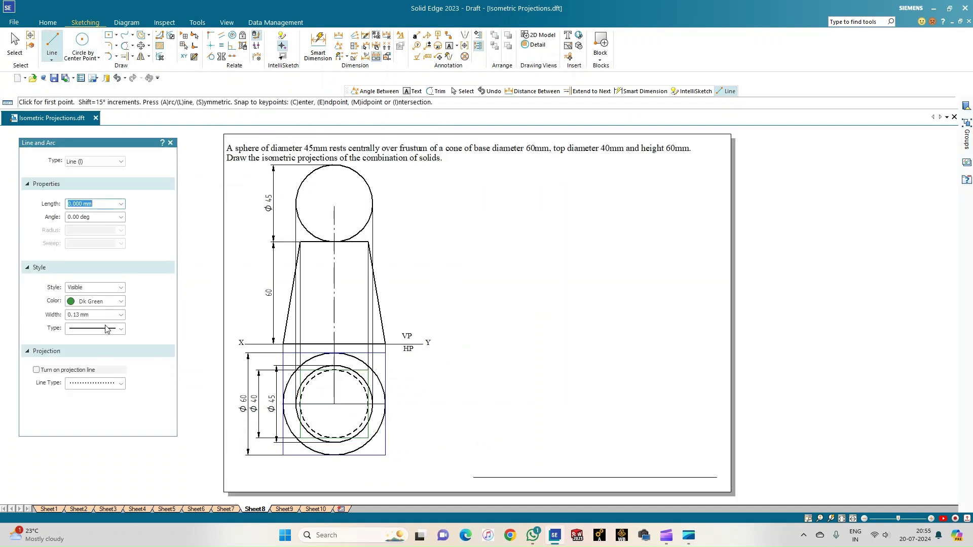
left_click(121, 301)
left_click(85, 401)
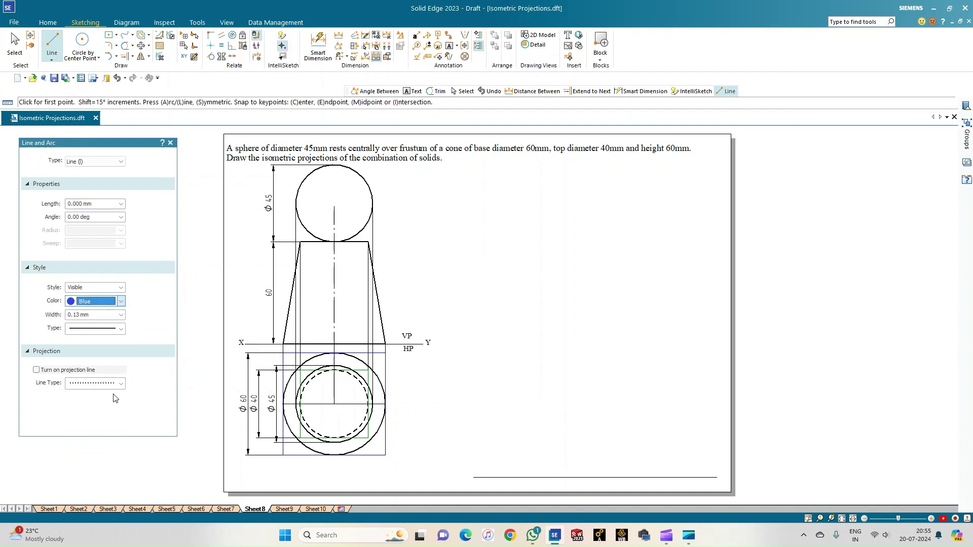
left_click(596, 477)
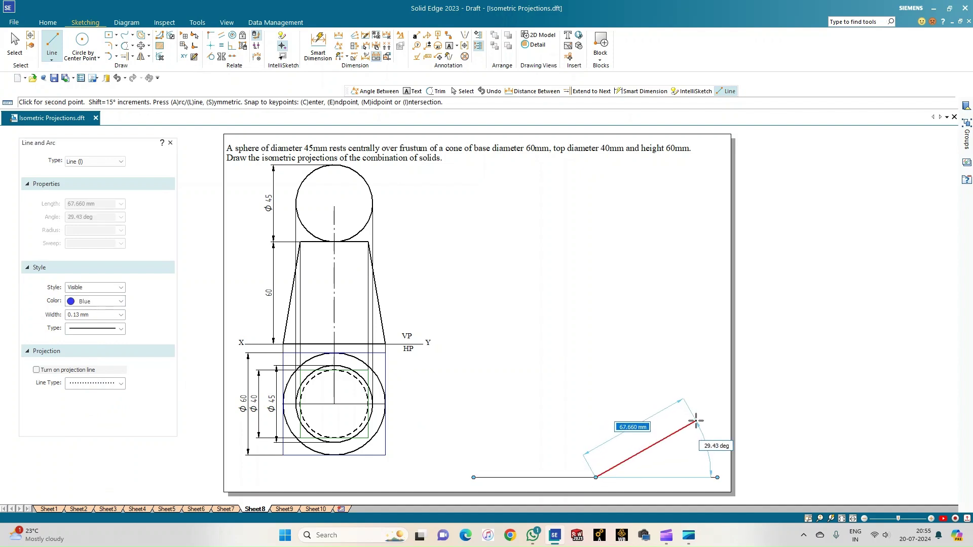
type("60")
key("Tab")
type("3")
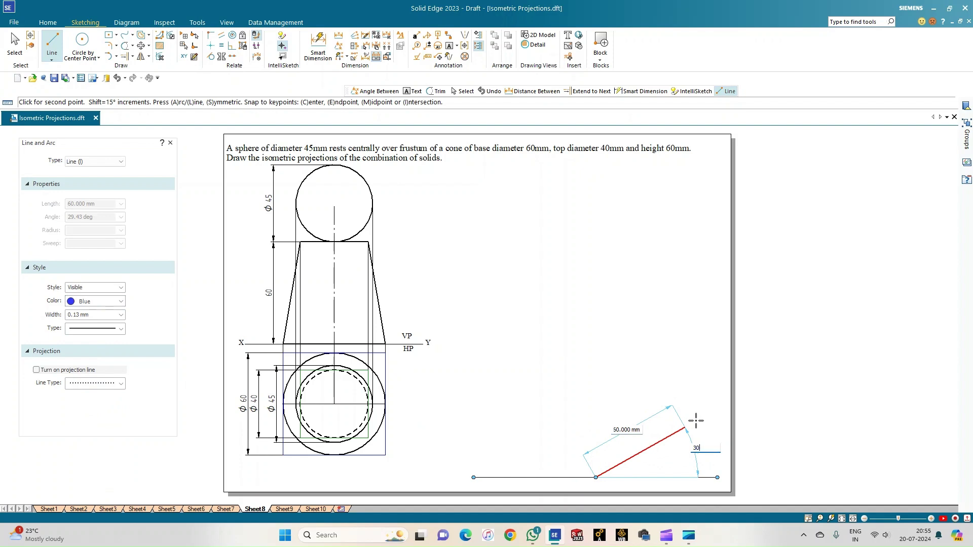
type("0")
key("Return")
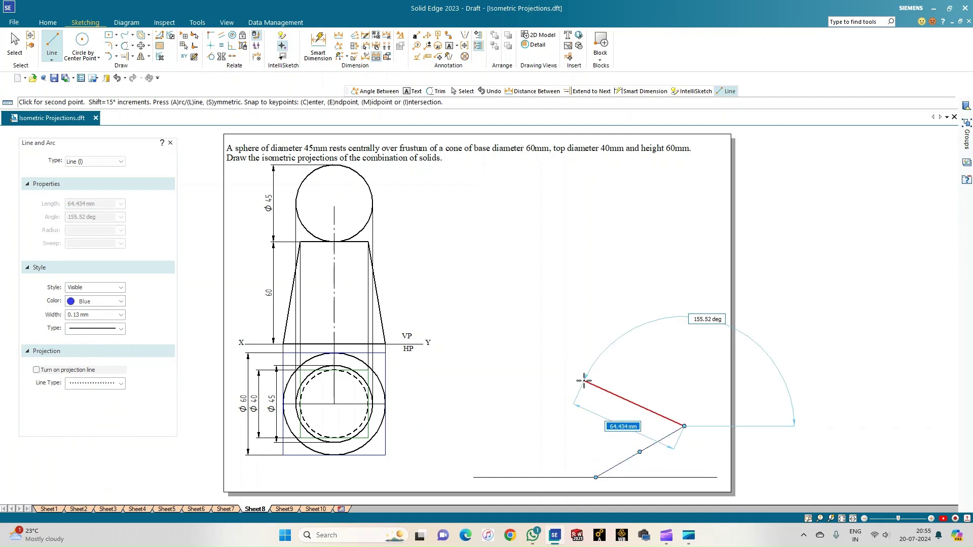
- Add 60 mm sides at 150° and -150°, then close the rhombus at its bottom vertex
type("60")
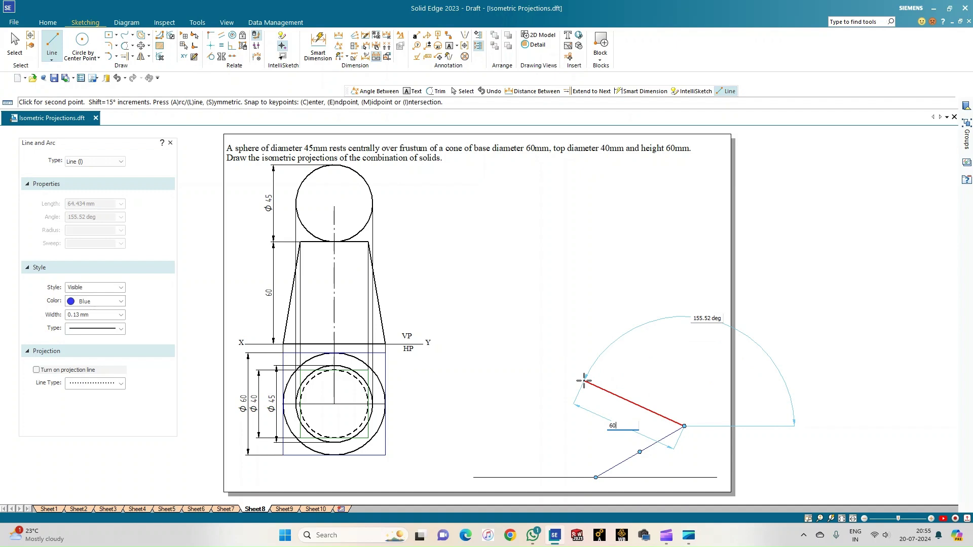
key("Tab")
type("1")
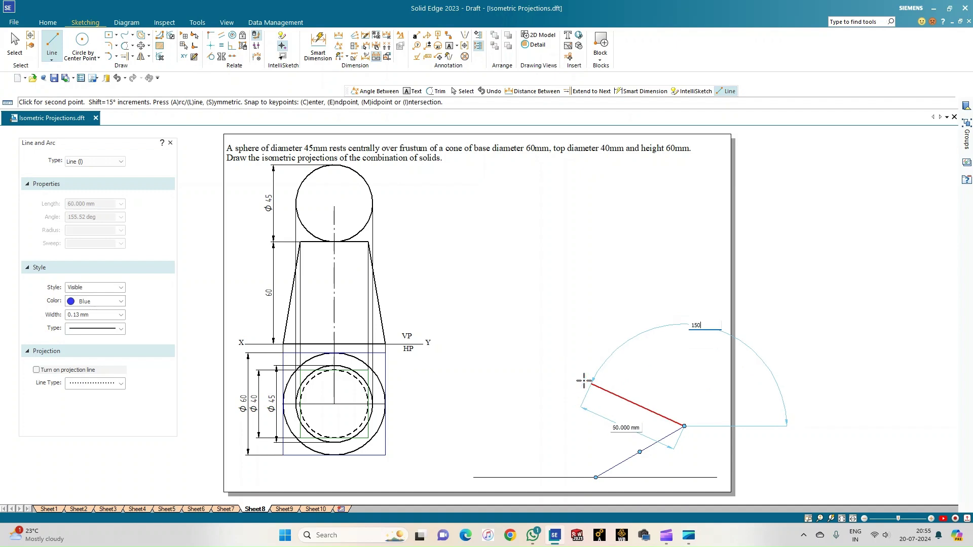
type("50")
key("Return")
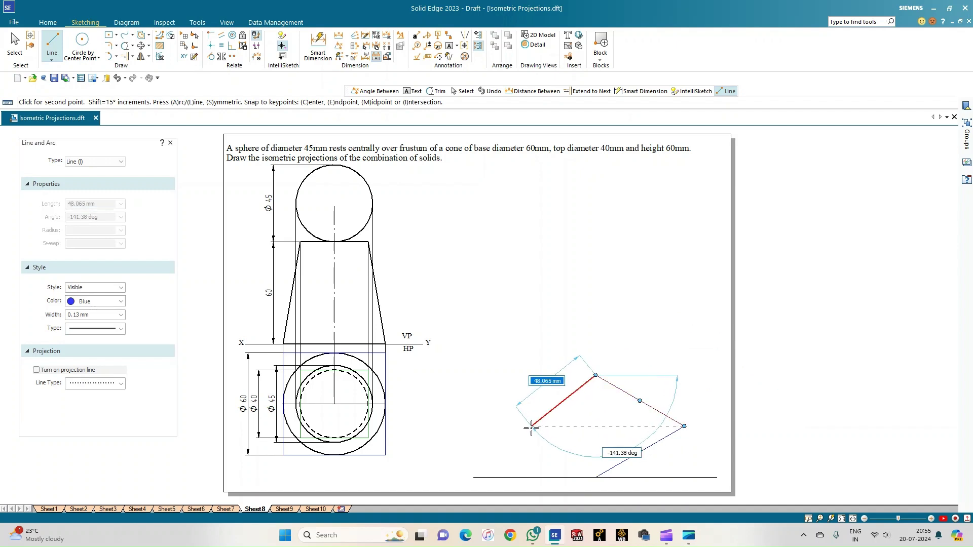
type("60")
key("Tab")
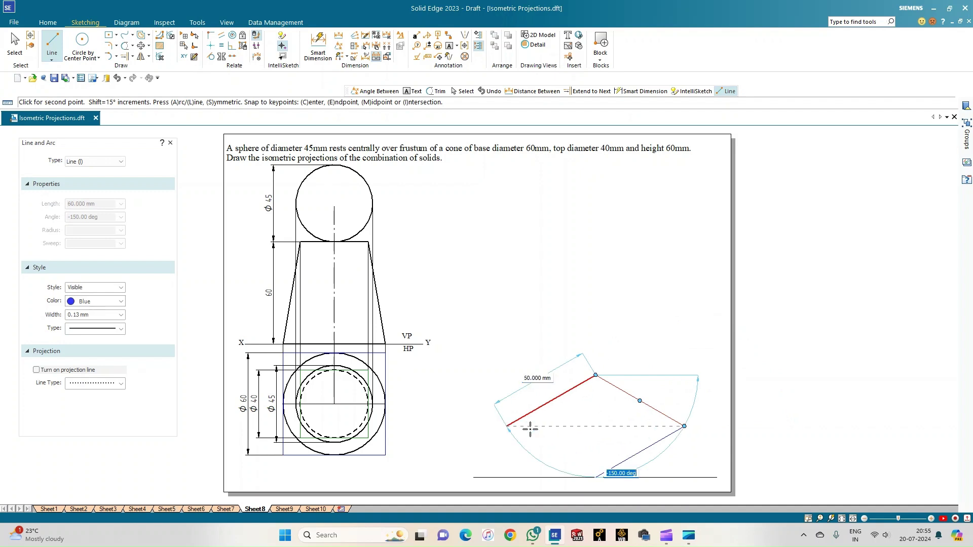
key("Return")
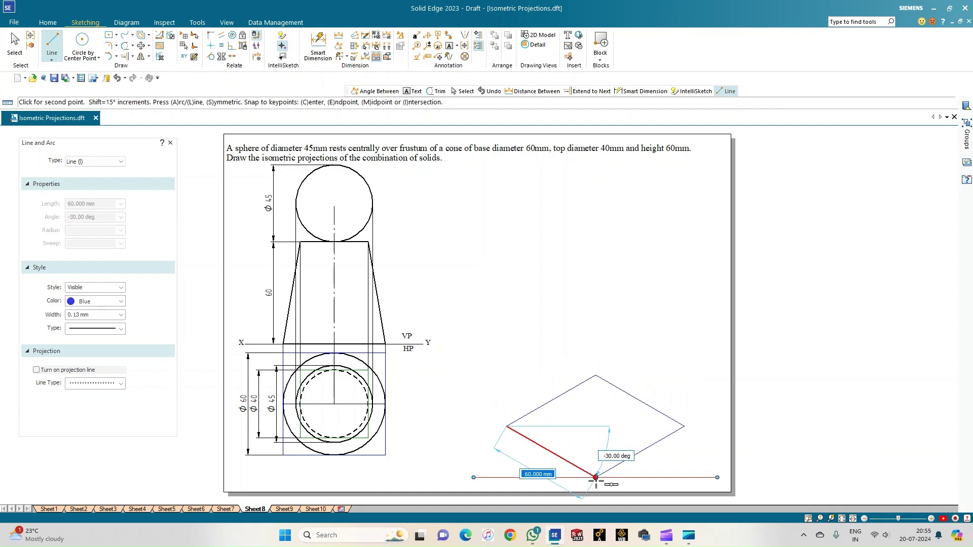
left_click(595, 477)
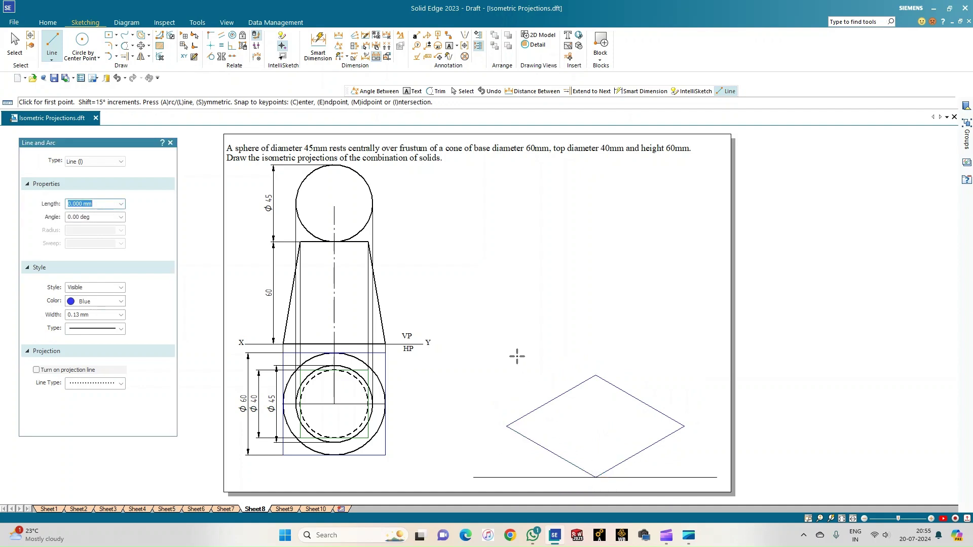
- Draw both rhombus diagonals and a line from the bottom vertex to the upper-right midpoint
left_click(507, 426)
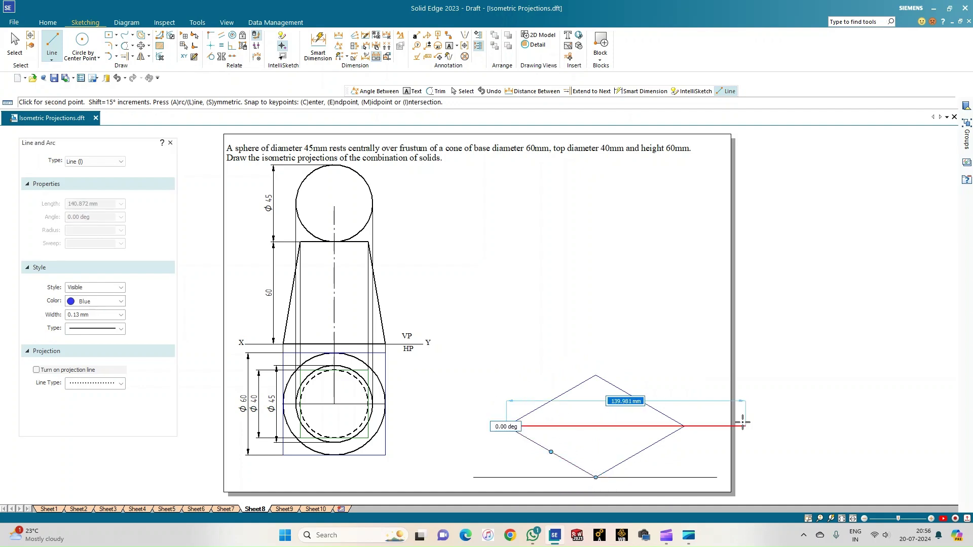
left_click(684, 426)
left_click(595, 375)
left_click(595, 477)
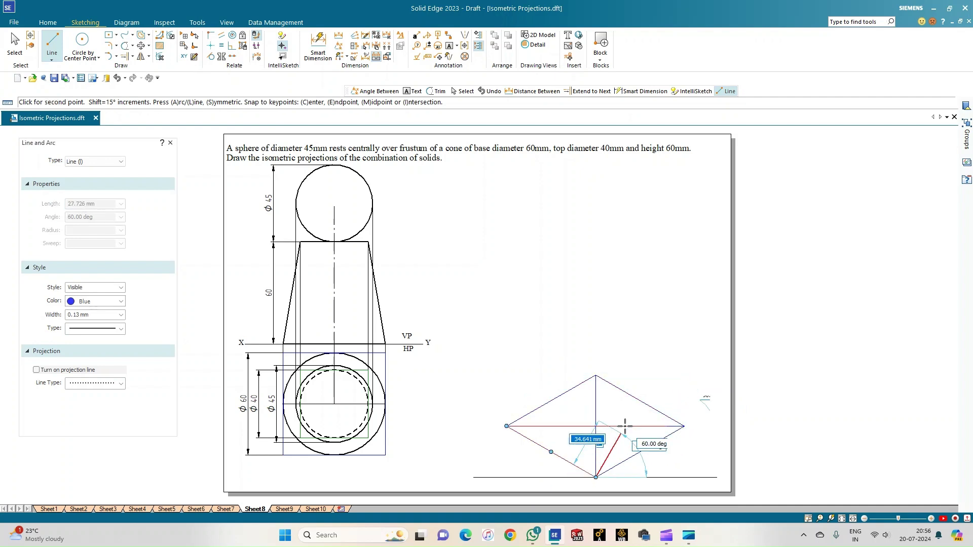
left_click(640, 400)
- Add lines from the bottom vertex to the upper-left midpoint and from the top vertex to both lower midpoints
left_click(595, 477)
left_click(552, 401)
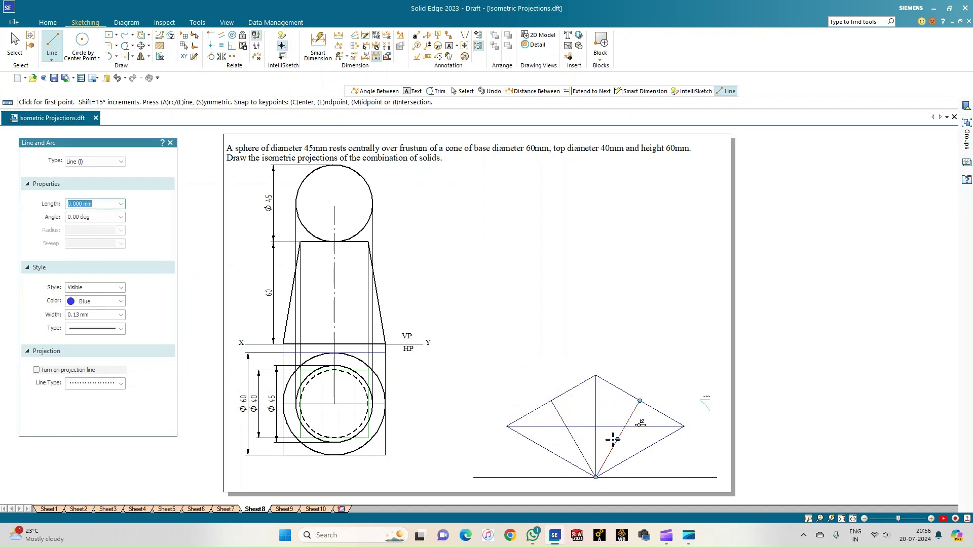
left_click(595, 376)
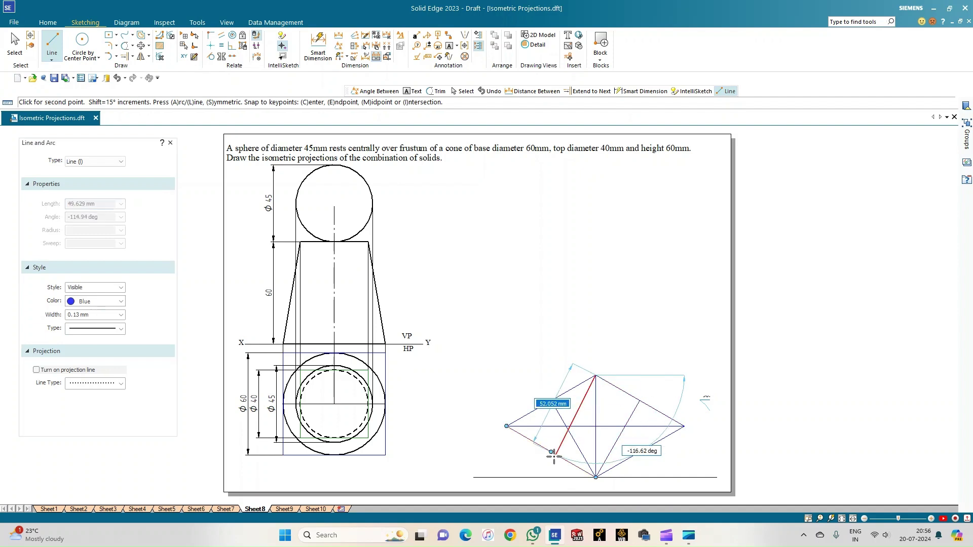
left_click(552, 451)
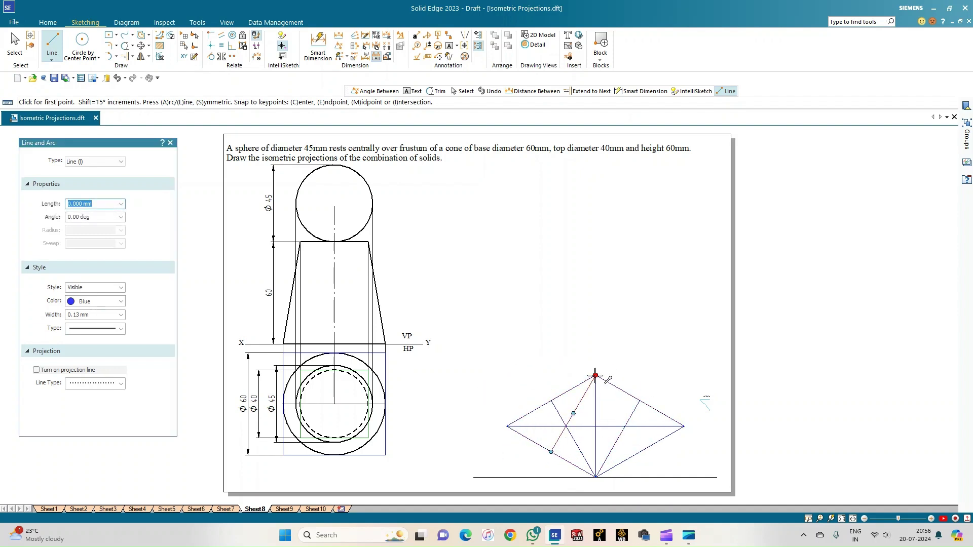
left_click(595, 376)
left_click(640, 451)
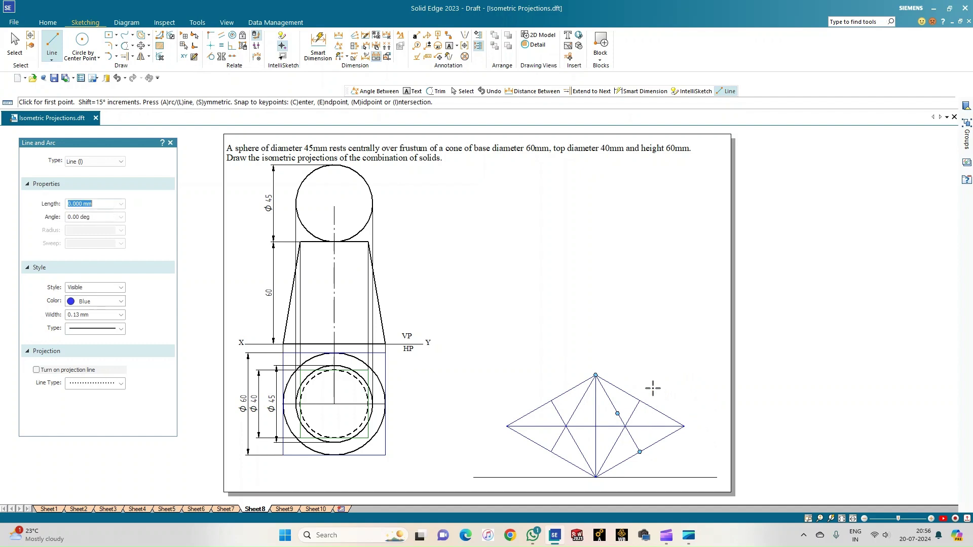
- Set new lines to black with a 0.50 mm width
scroll(567, 417, "up", 3)
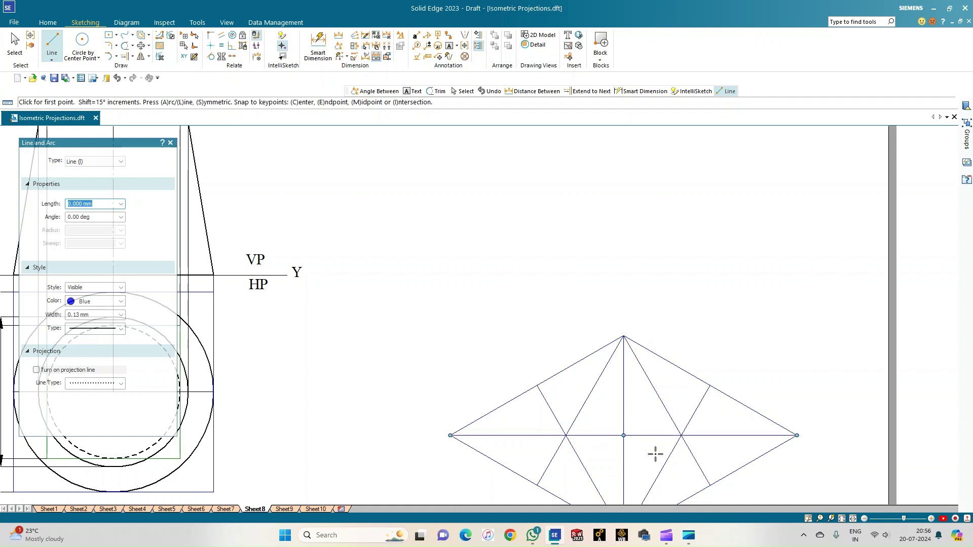
scroll(655, 460, "down", 1)
scroll(653, 460, "down", 2)
left_click(116, 306)
left_click(101, 315)
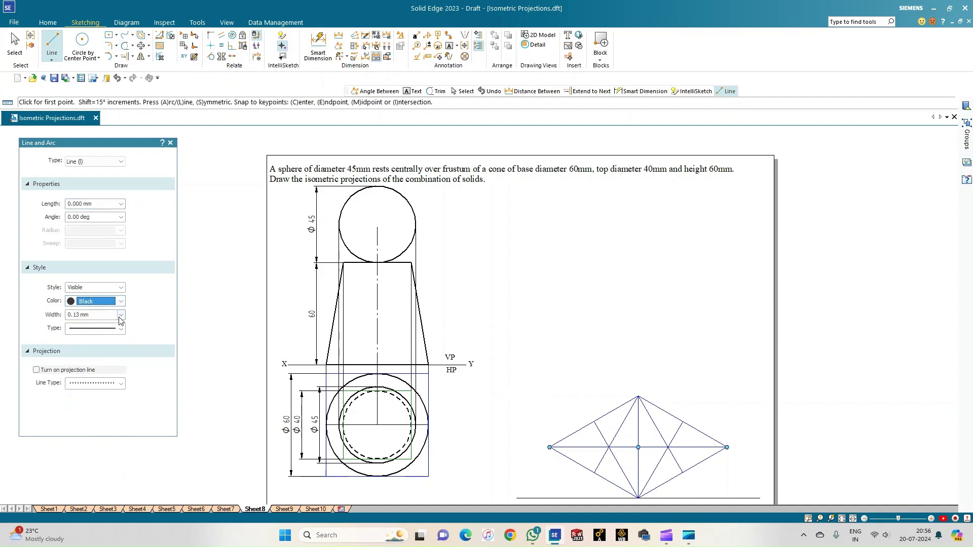
left_click(120, 316)
left_click(87, 356)
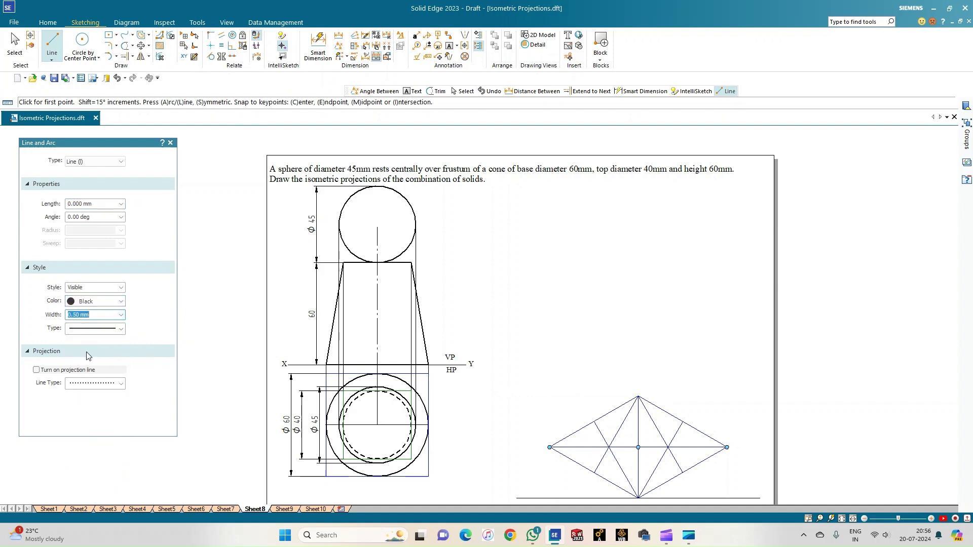
- With Arc by Center Point, draw the bottom and top ellipse arcs centred on rhombus vertices
left_click(116, 56)
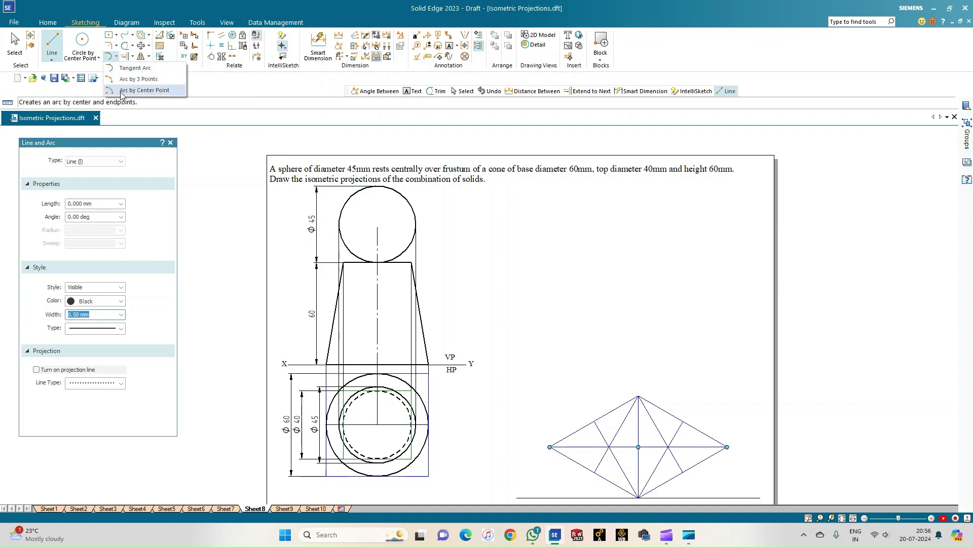
left_click(122, 91)
left_click(638, 396)
left_click(682, 472)
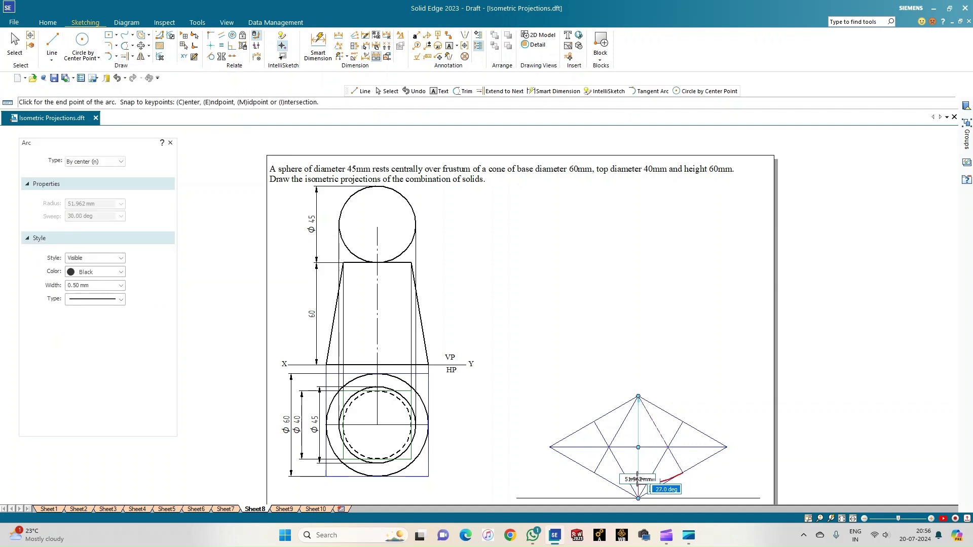
left_click(594, 472)
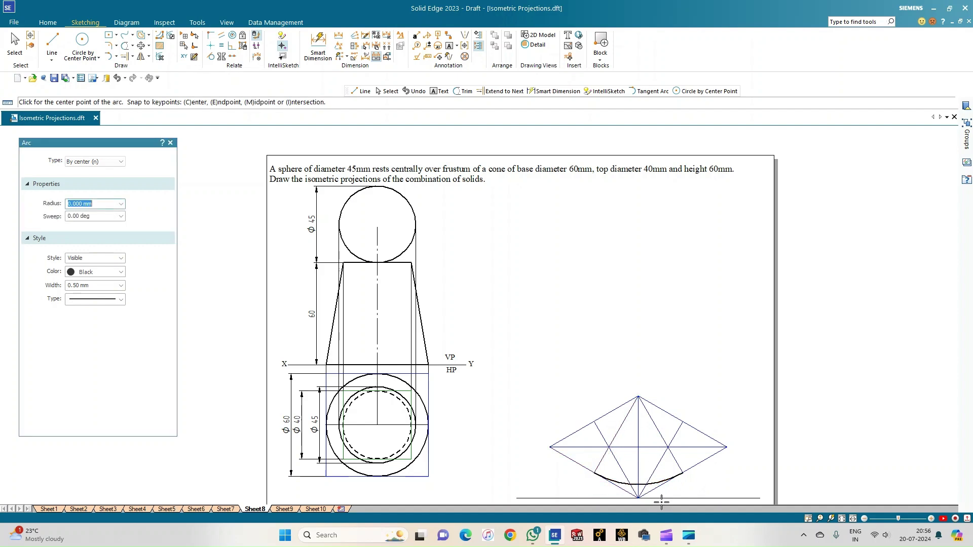
left_click(638, 499)
left_click(683, 422)
left_click(597, 421)
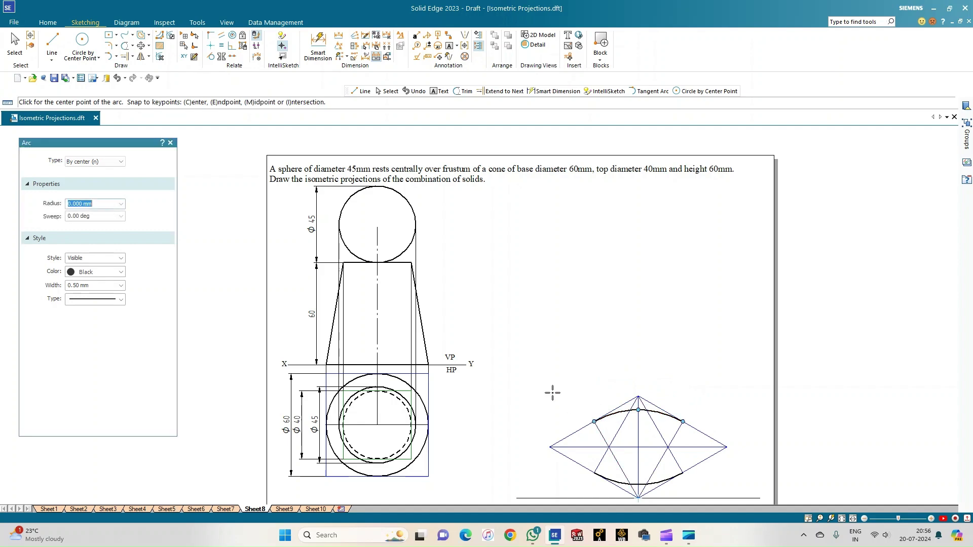
- Draw the left and right arcs centred on the diagonal intersections to close the ellipse
scroll(605, 446, "up", 3)
left_click(600, 451)
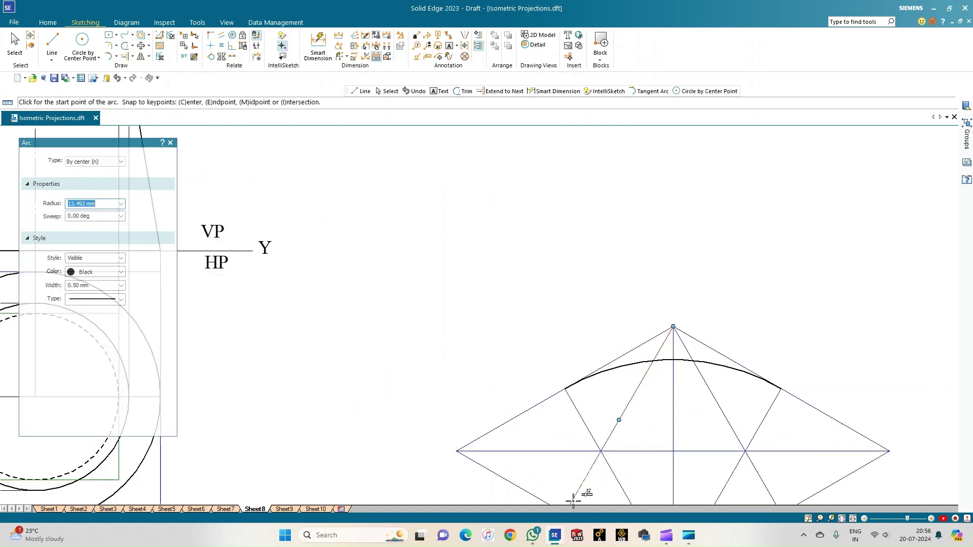
left_click(852, 519)
scroll(554, 456, "up", 3)
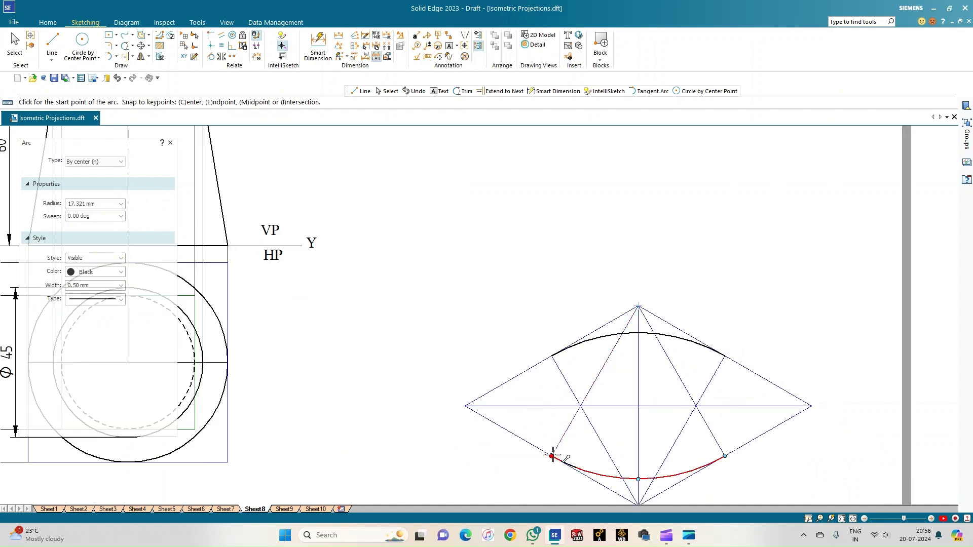
left_click(551, 456)
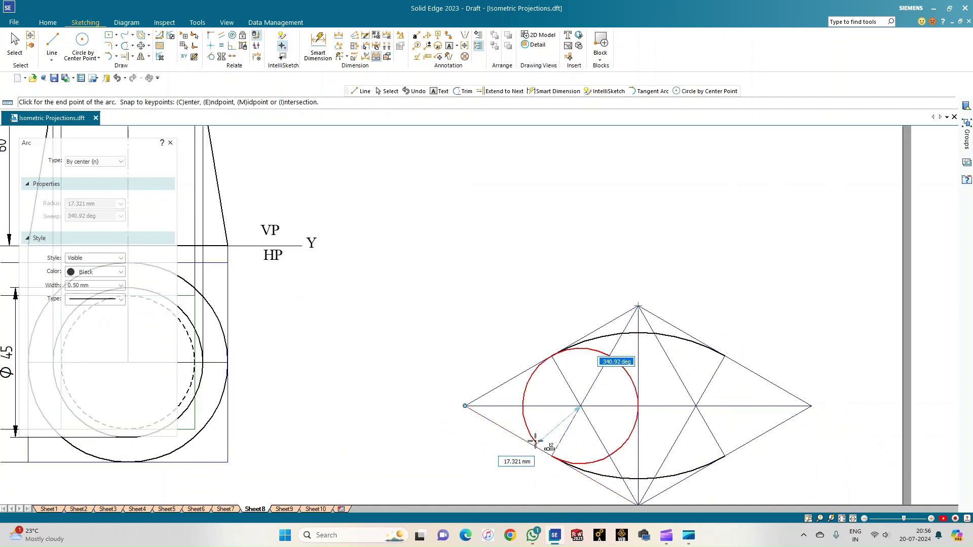
left_click(552, 356)
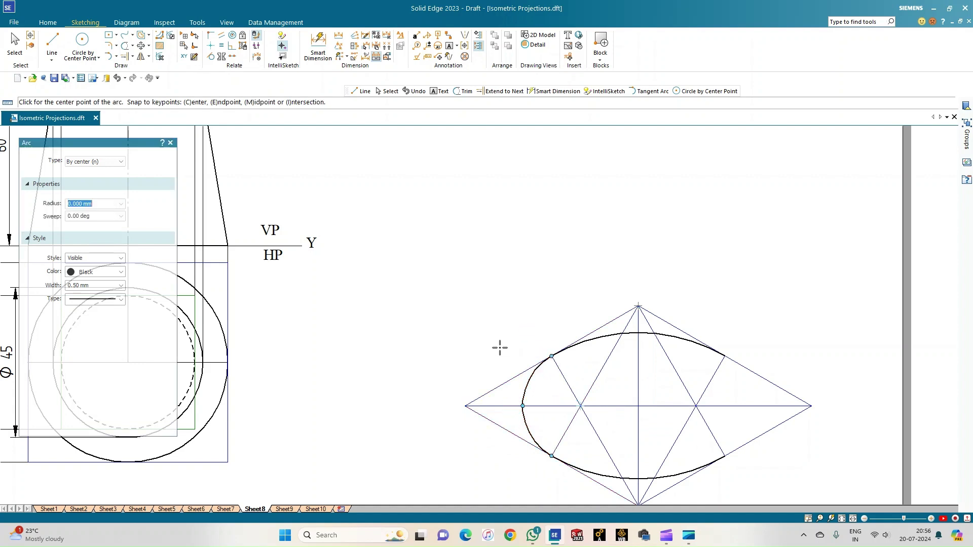
left_click(695, 405)
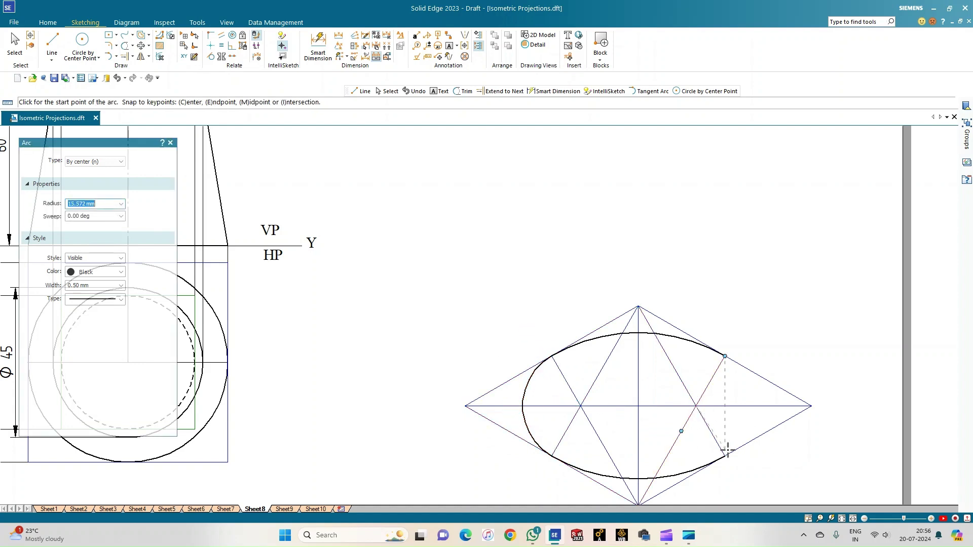
left_click(726, 456)
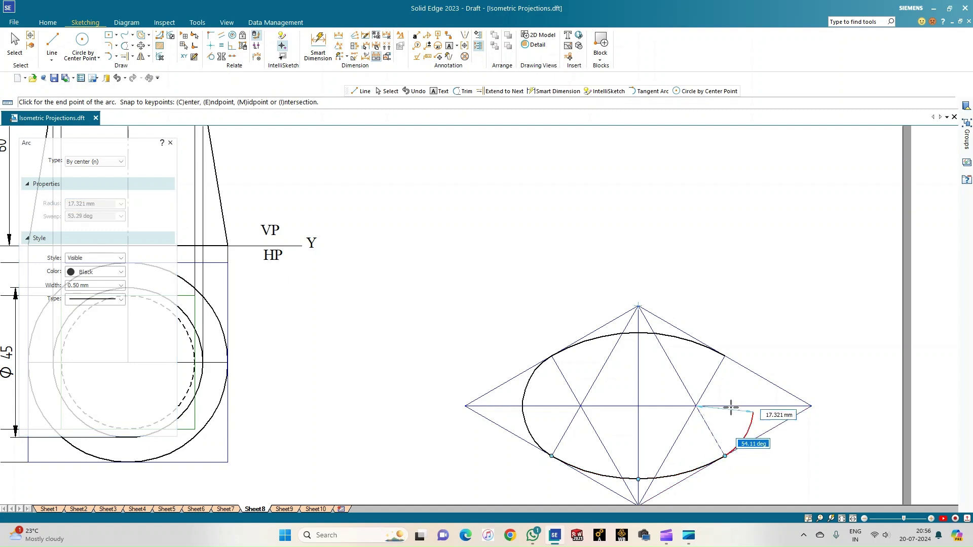
left_click(724, 356)
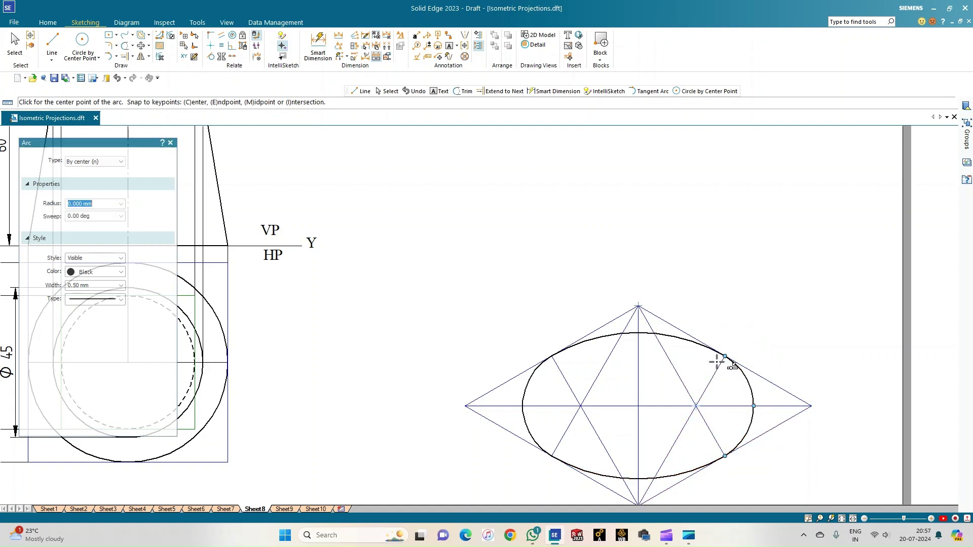
left_click(841, 518)
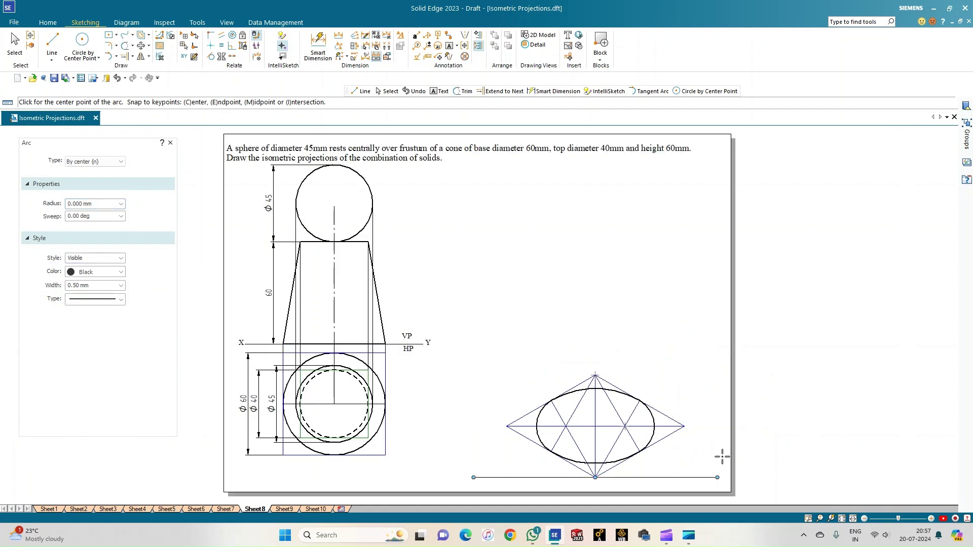
- Draw a 0.13 mm wide vertical axis 60 mm up from the ellipse centre
scroll(722, 457, "up", 1)
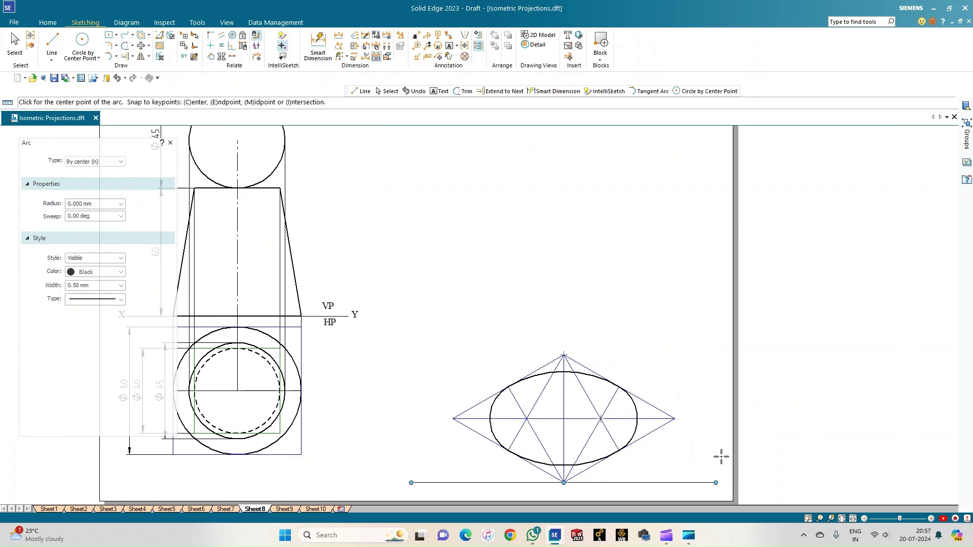
left_click(52, 40)
left_click(122, 316)
left_click(97, 329)
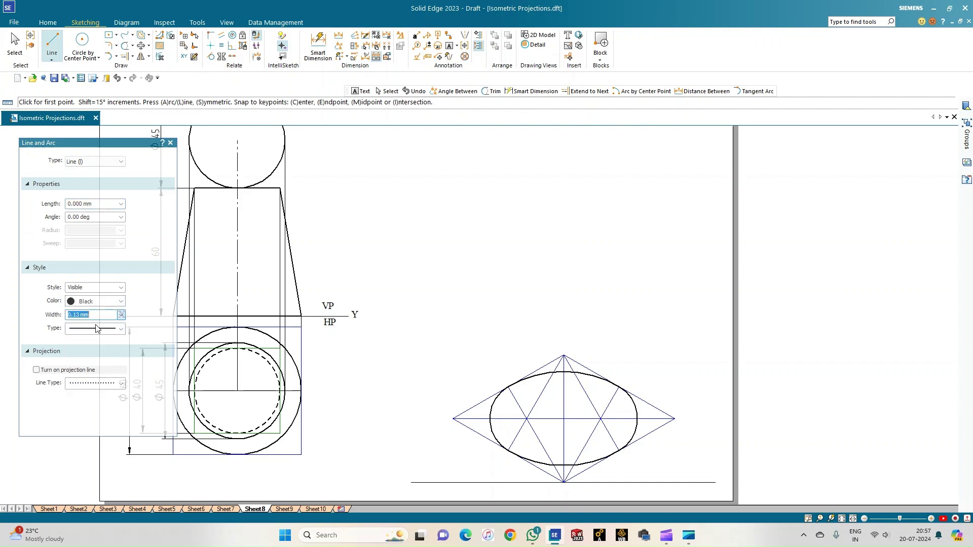
left_click(563, 418)
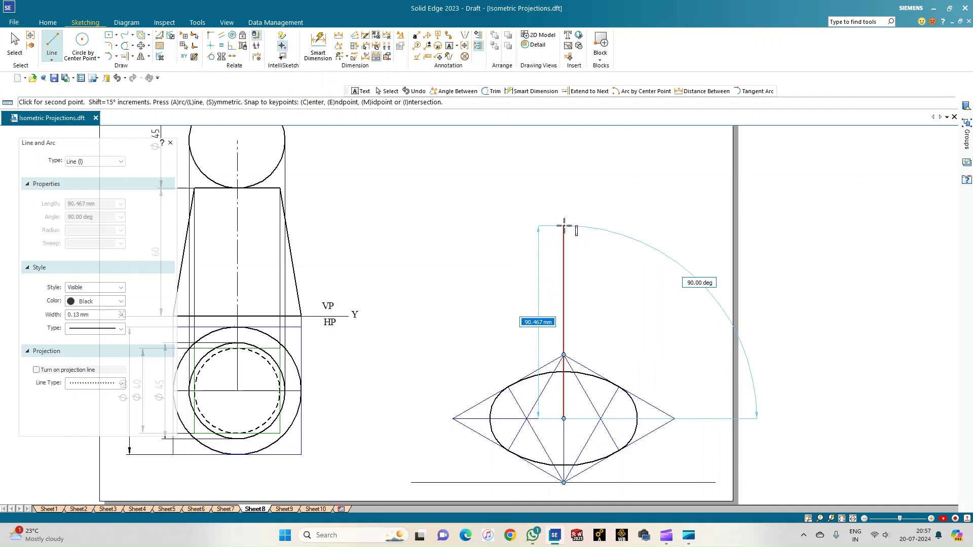
type("60")
key("Tab")
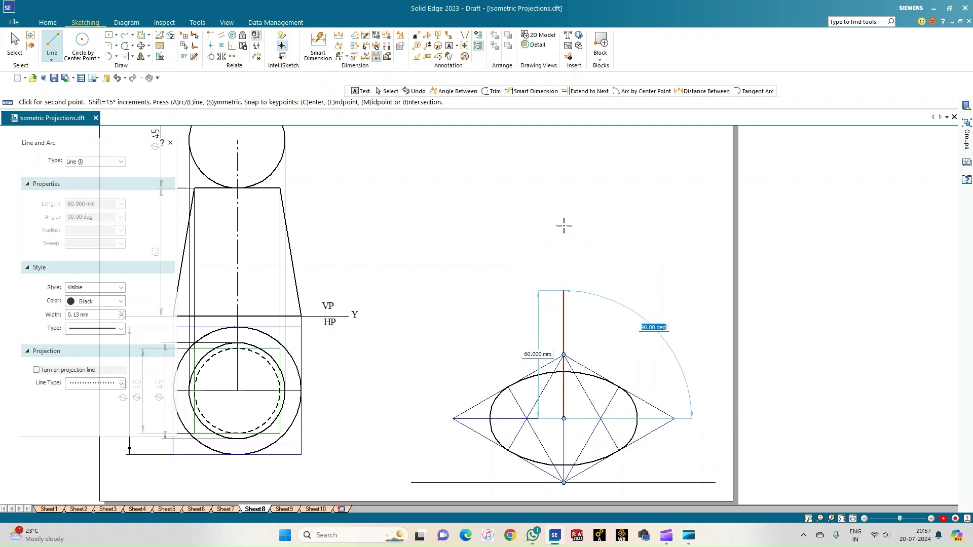
key("Return")
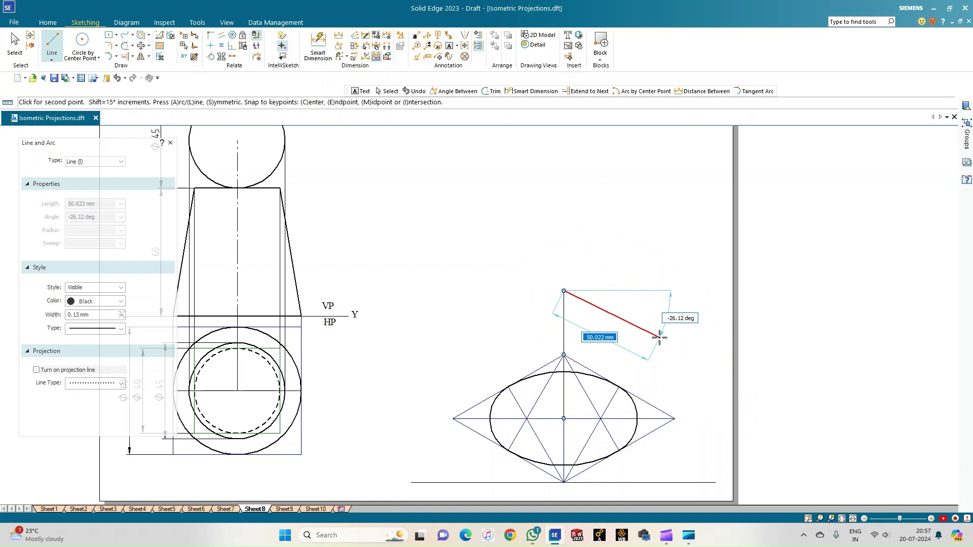
- Retrace the vertical line from the ellipse centre and check its 60 mm height without placing a dimension
right_click(824, 448)
left_click(841, 519)
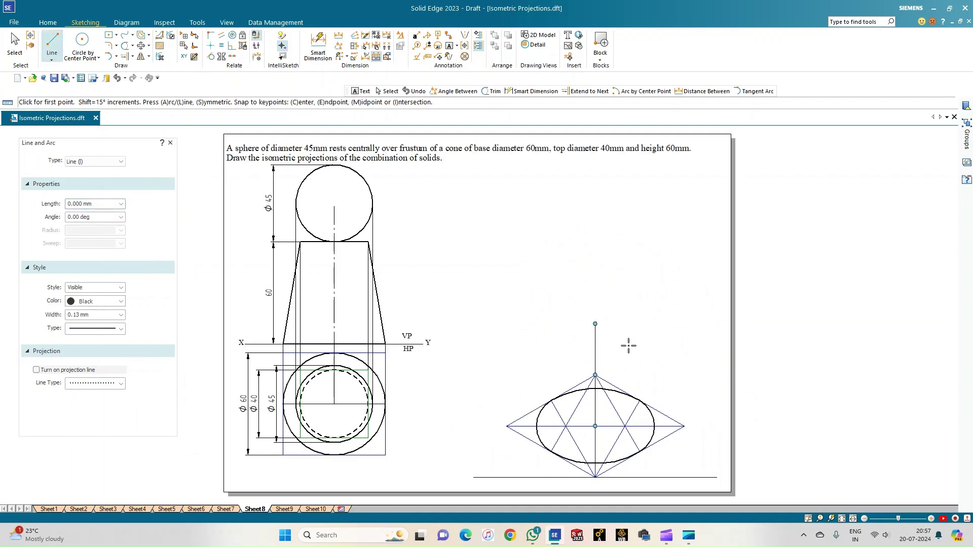
scroll(606, 398, "up", 1)
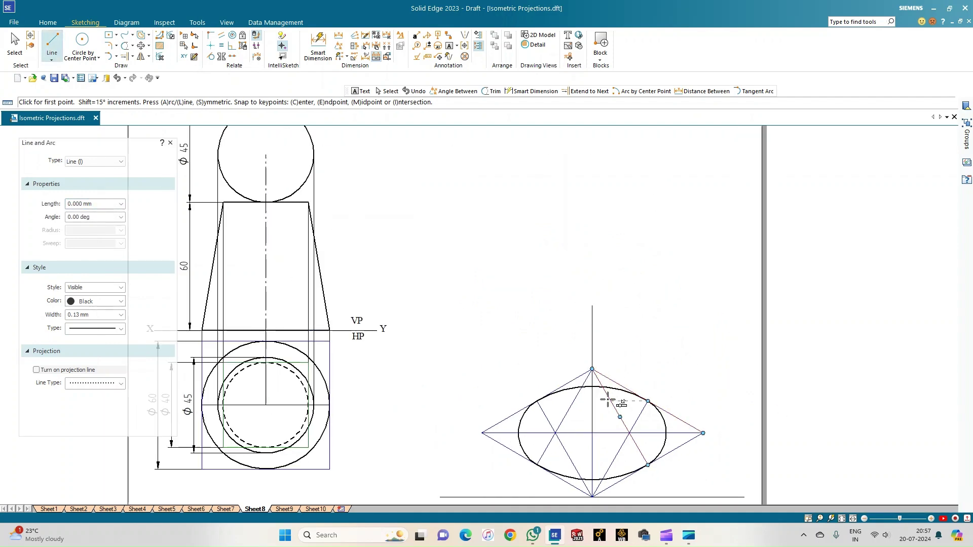
left_click(592, 433)
left_click(591, 306)
left_click(318, 46)
left_click(592, 325)
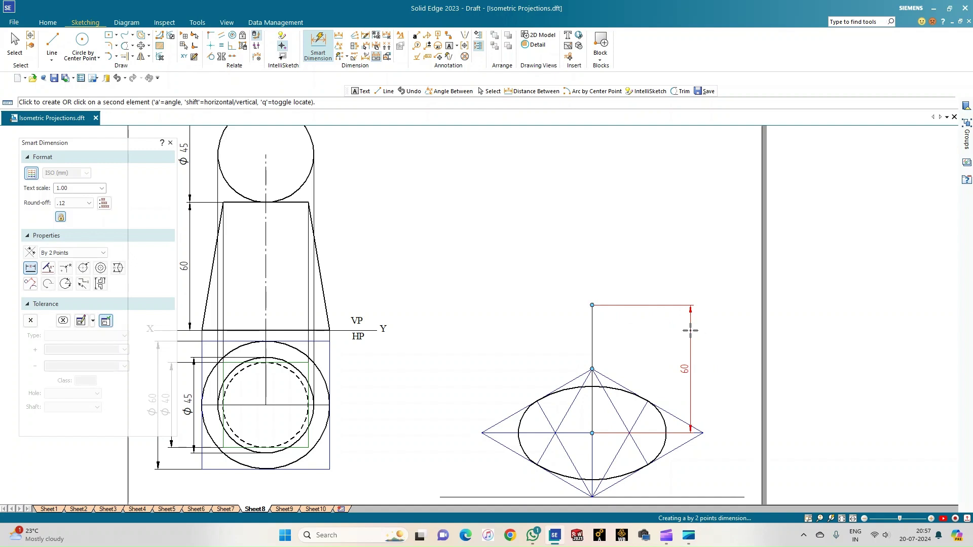
right_click(690, 330)
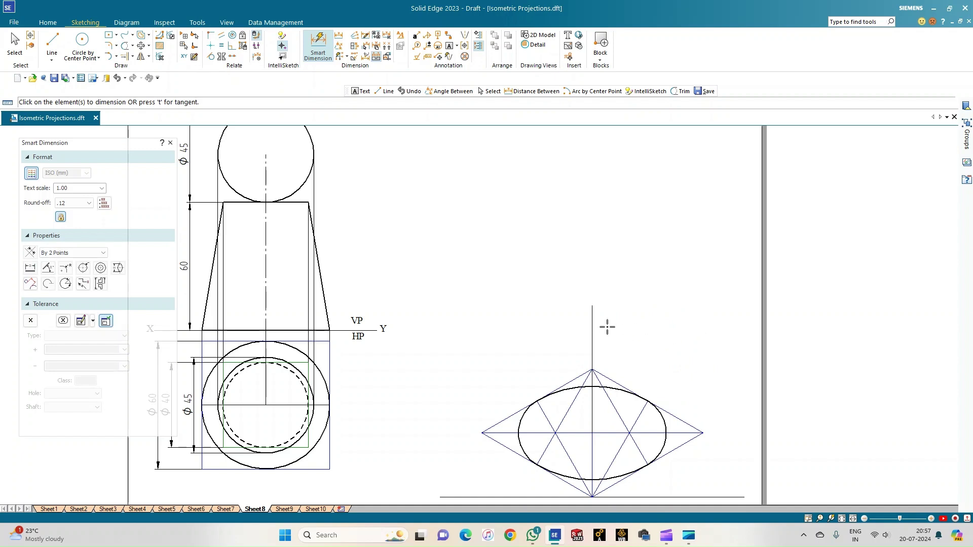
key("Escape")
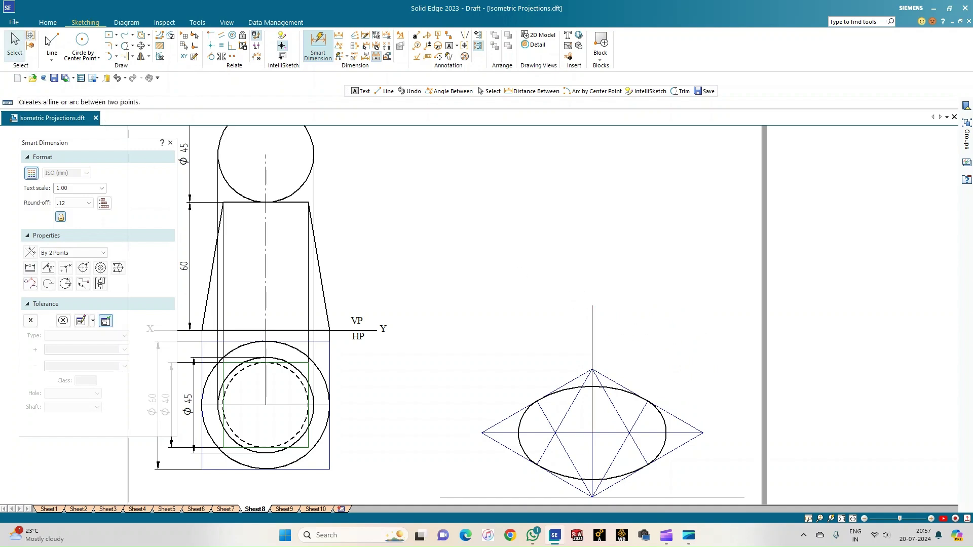
key("l")
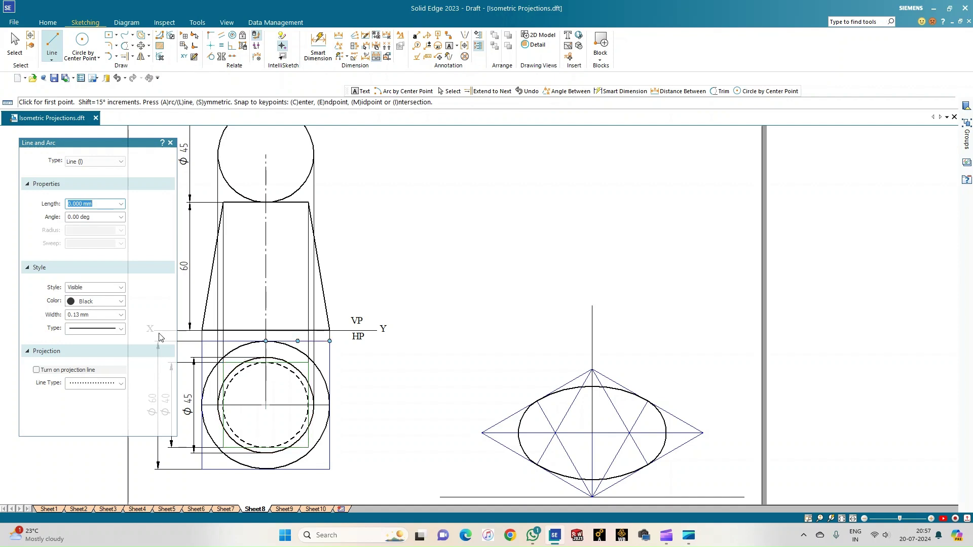
- Switch lines to Dk Green and draw 20 mm lines at -30° and 150° from the vertical line's top
left_click(121, 302)
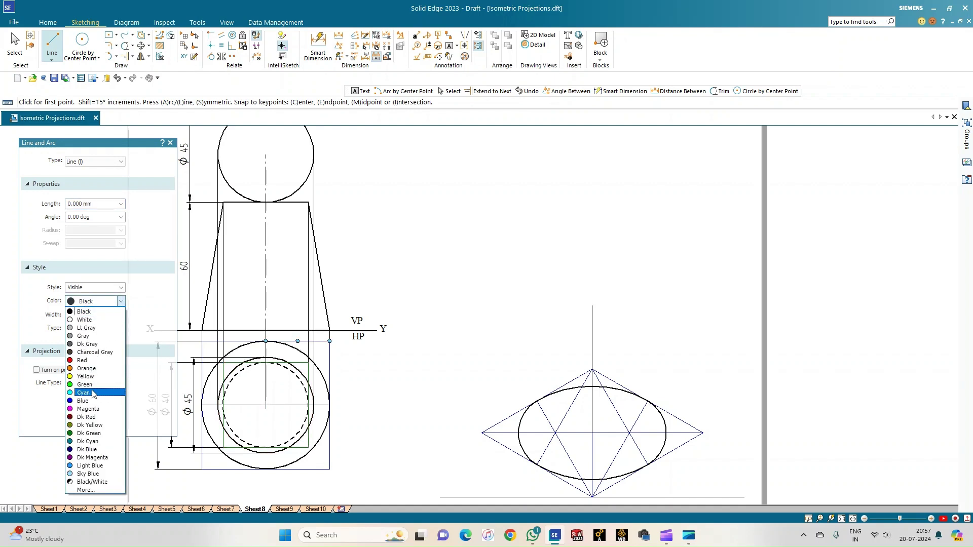
left_click(90, 434)
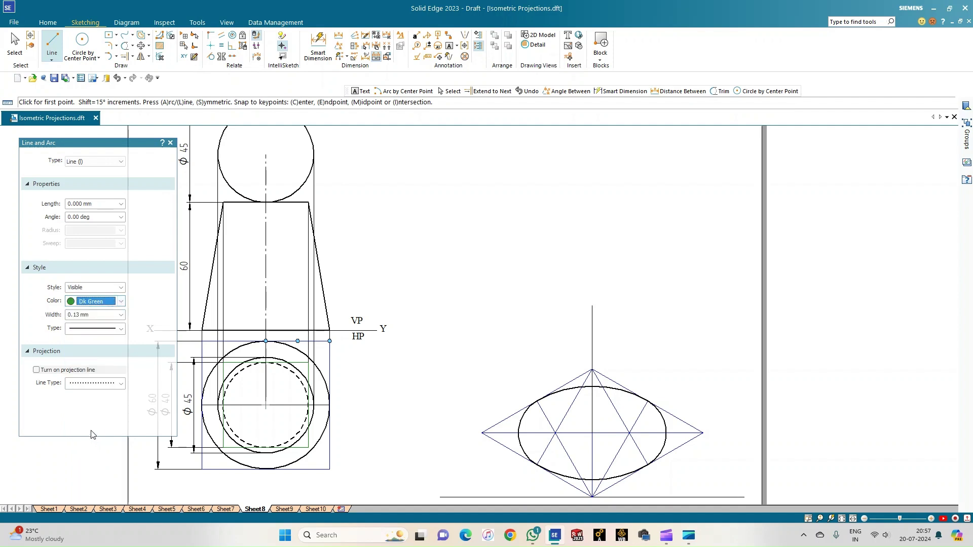
left_click(592, 305)
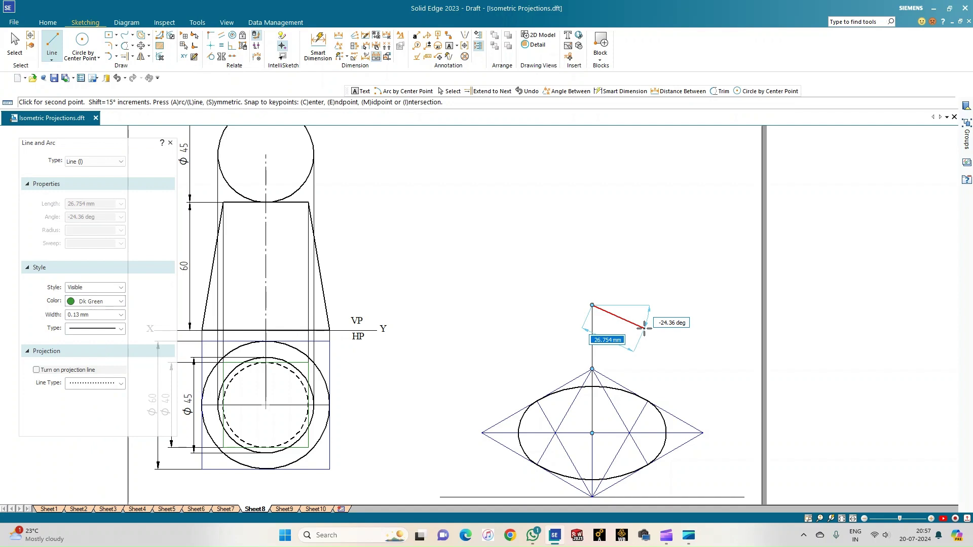
type("20")
key("Tab")
type("-3")
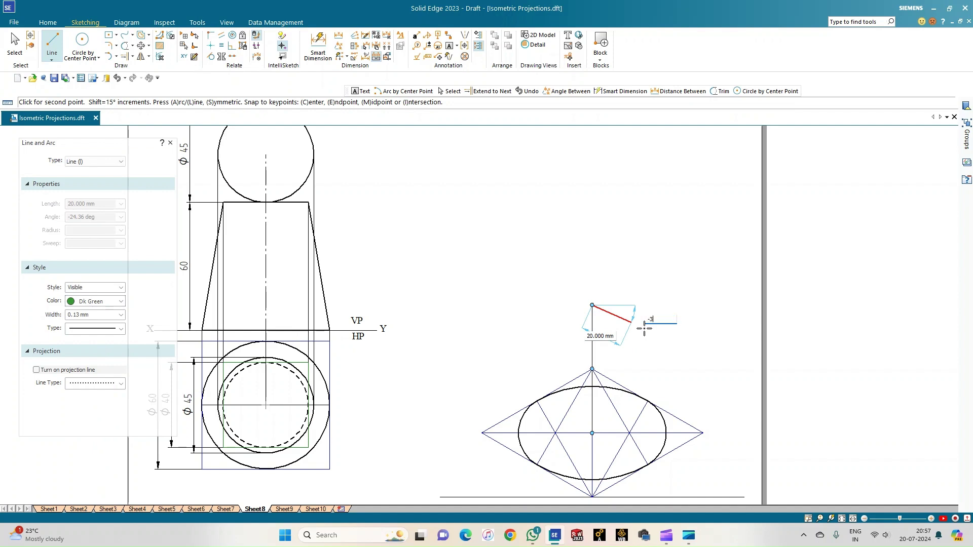
key("Return")
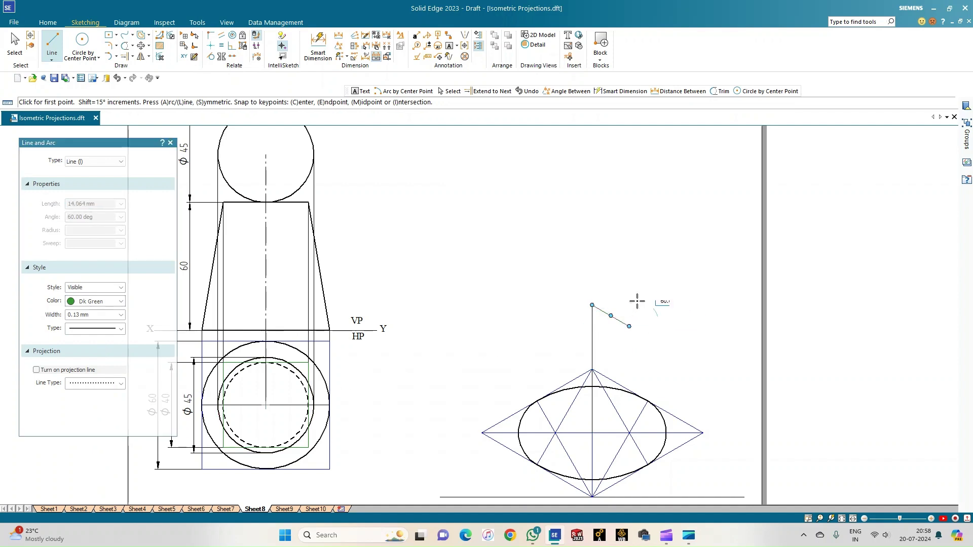
left_click(592, 305)
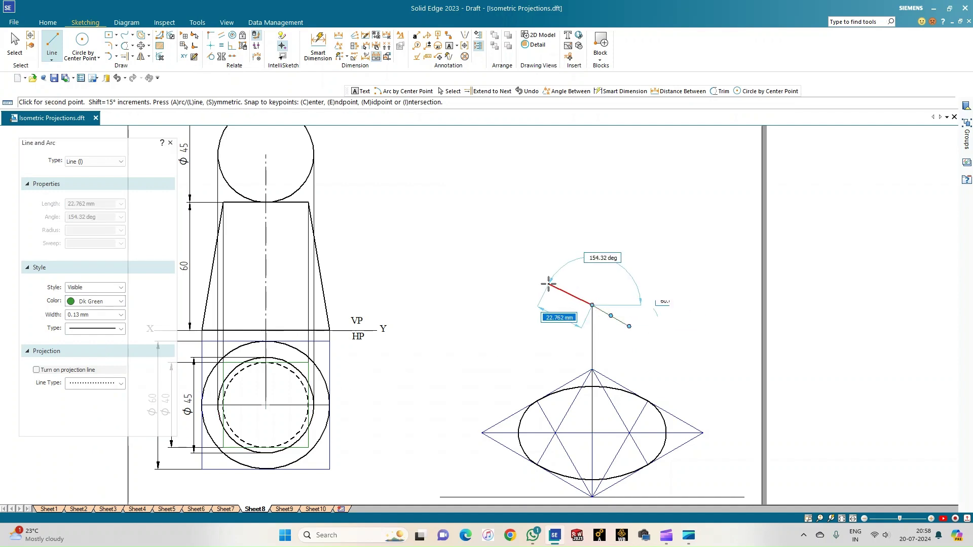
type("1")
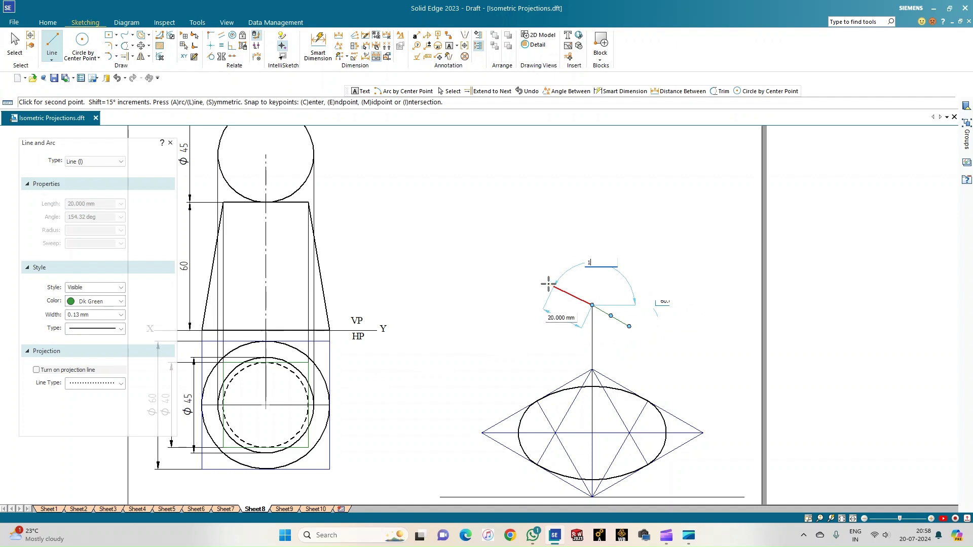
type("50")
key("Return")
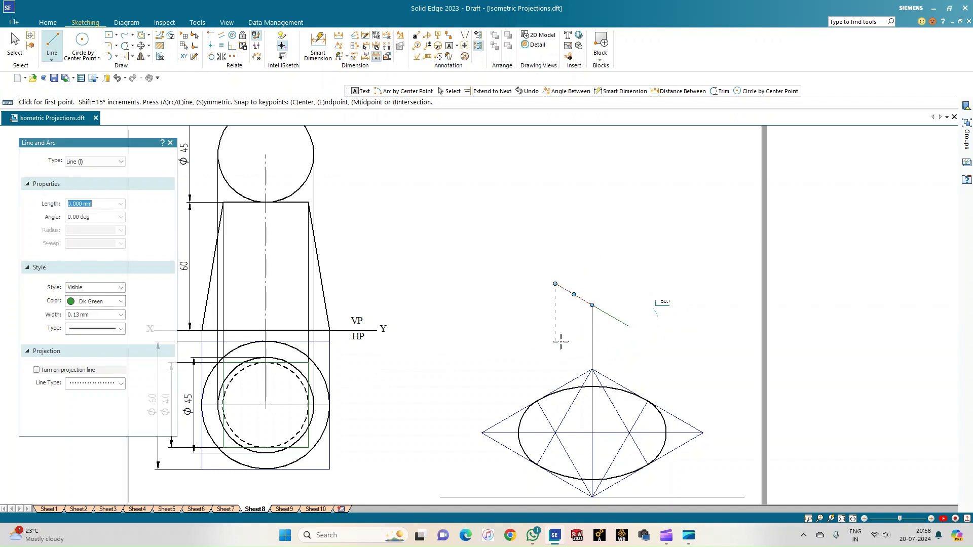
- Draw two more 20 mm lines from the same top point at 330° and -150°
left_click(592, 305)
type("20")
key("Tab")
type("3")
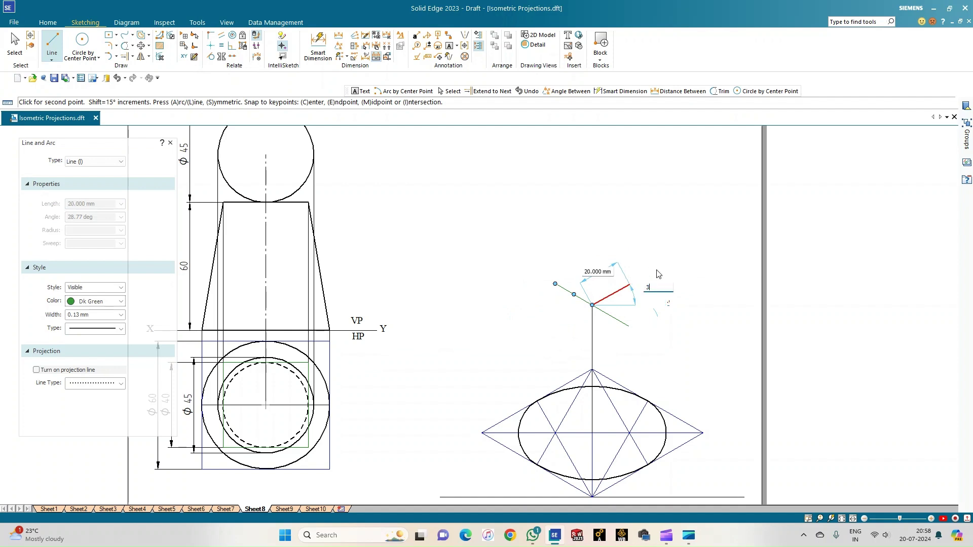
type("30")
key("Return")
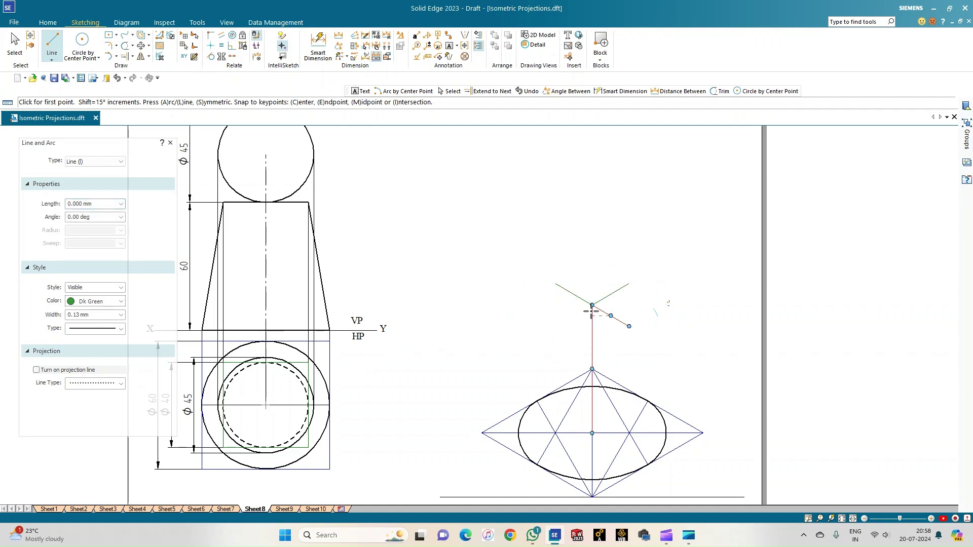
left_click(592, 304)
type("20")
key("Tab")
type("-1")
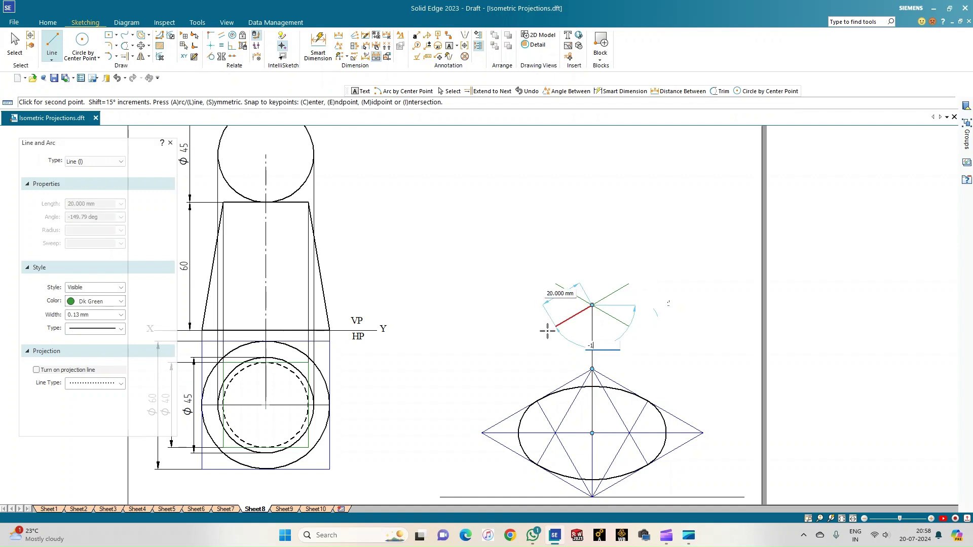
type("50")
key("Return")
right_click(534, 305)
- Draw a 20 mm line at 30° from the upper-left axis end
left_click(555, 283)
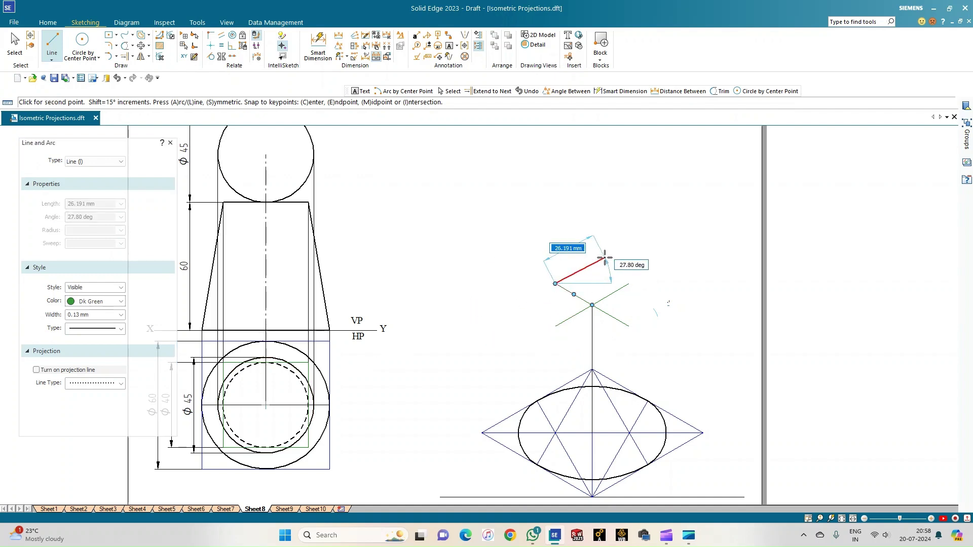
type("20")
key("Tab")
type("32.1")
type("0")
key("Return")
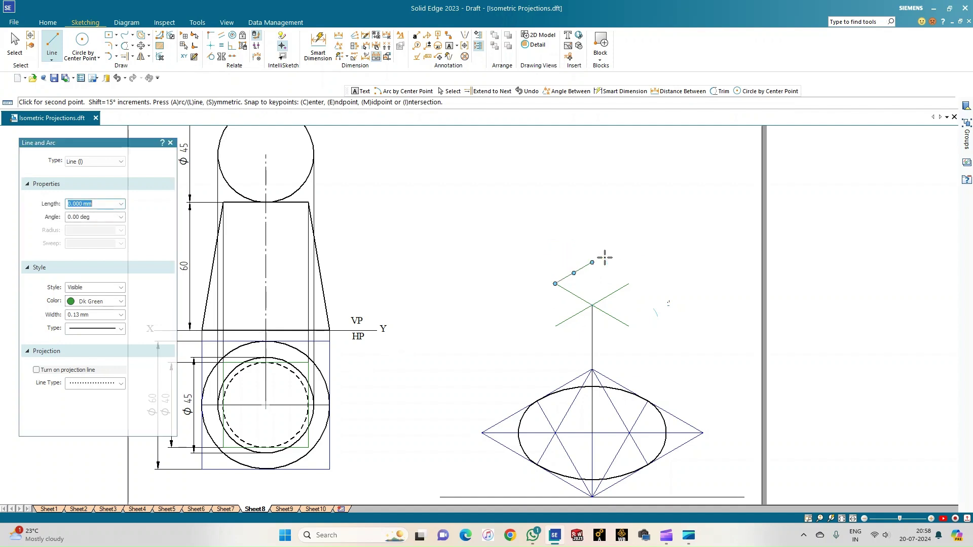
- Add the 40 mm edges at -30° and -150° and close the rhombus
type("40")
key("Tab")
type("-")
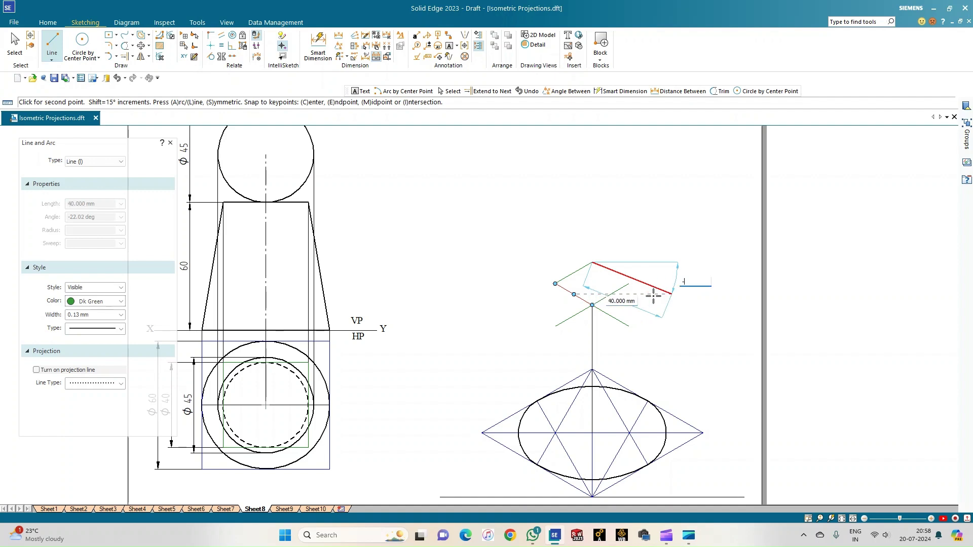
type("30")
key("Return")
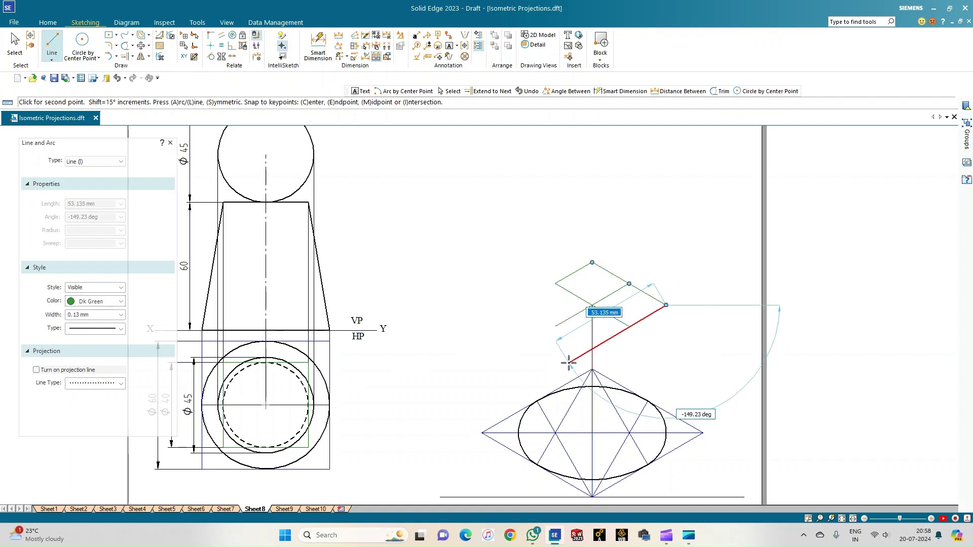
type("40")
key("Tab")
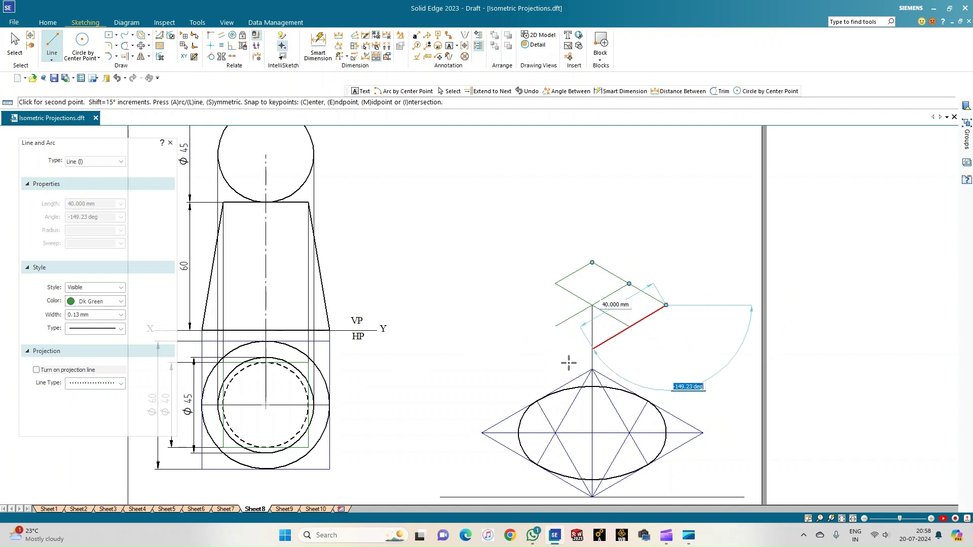
type("-150")
key("Return")
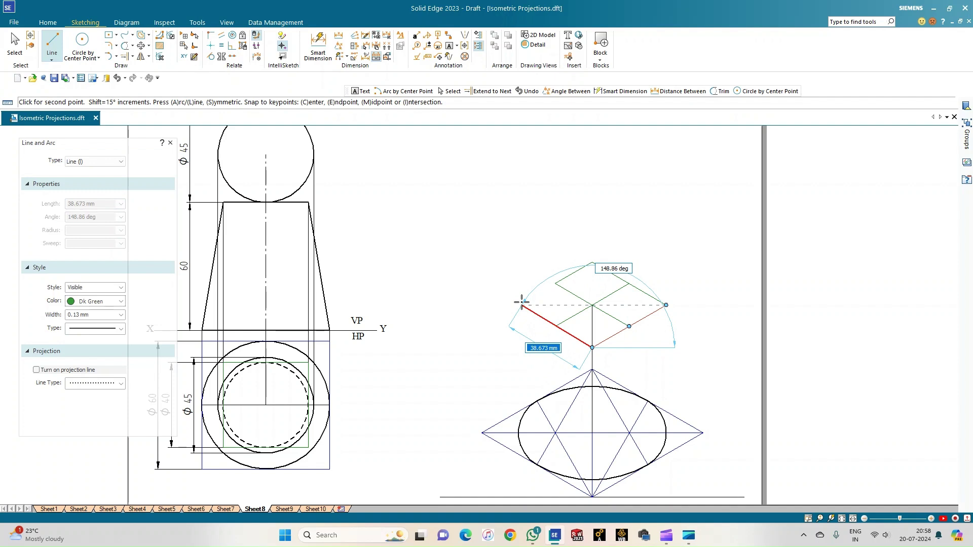
type("40")
key("Tab")
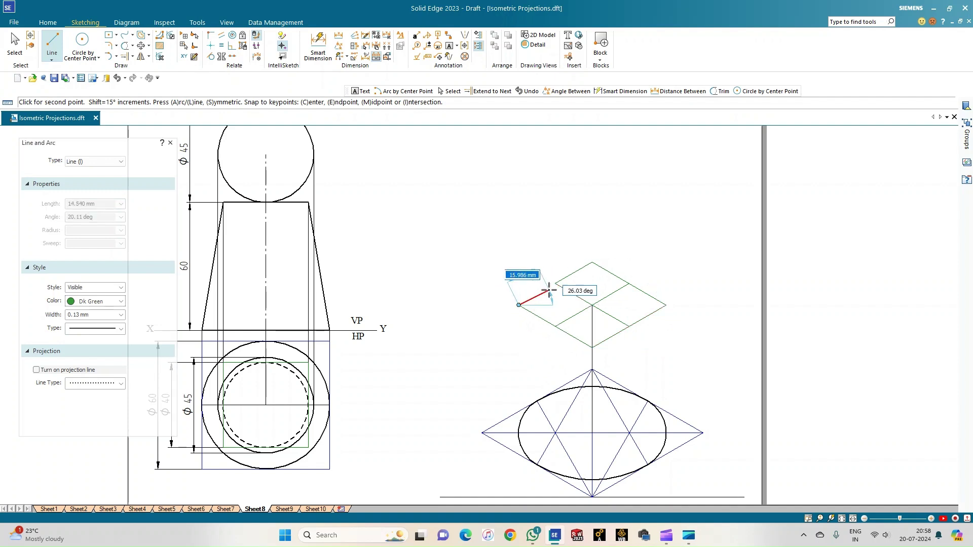
key("Return")
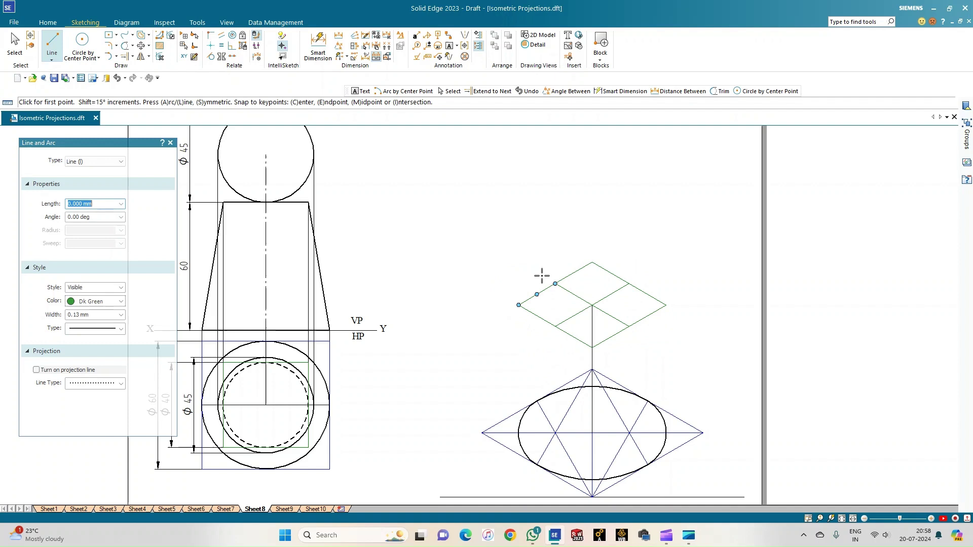
- Draw the rhombus's horizontal diagonal and the vertical line from its centre to the top vertex
left_click(518, 304)
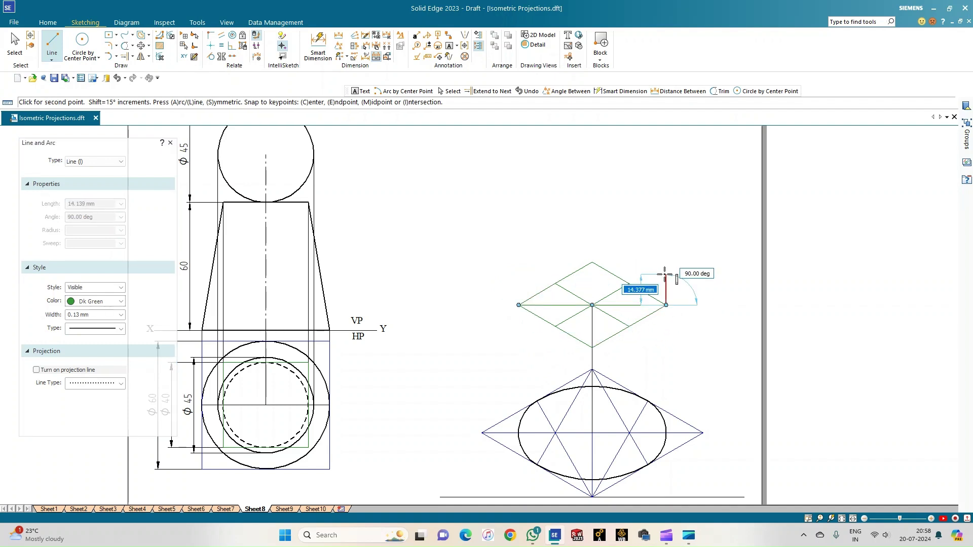
left_click(666, 305)
left_click(592, 304)
left_click(592, 262)
- Join the top vertex to both lower side midpoints and the bottom vertex to the upper-right midpoint
left_click(592, 263)
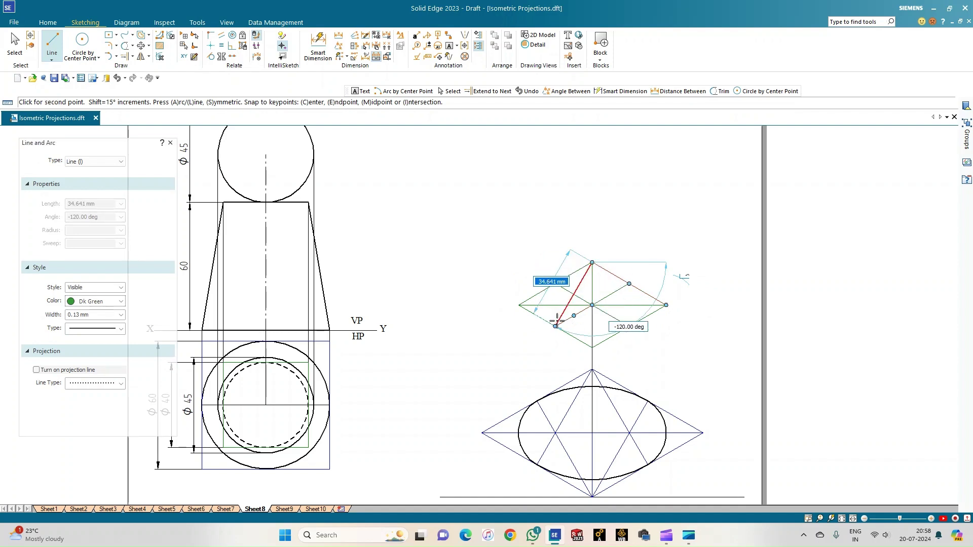
left_click(556, 324)
left_click(592, 263)
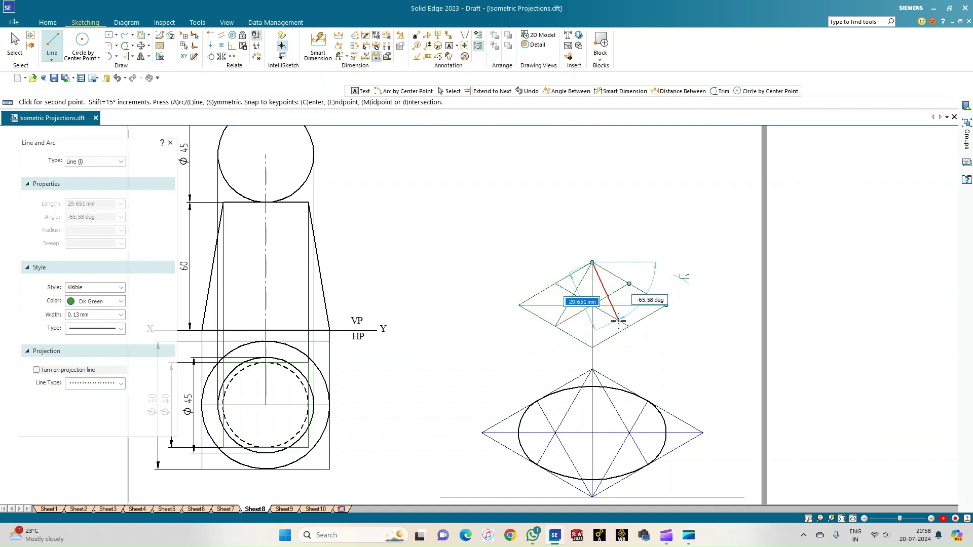
left_click(629, 326)
left_click(592, 347)
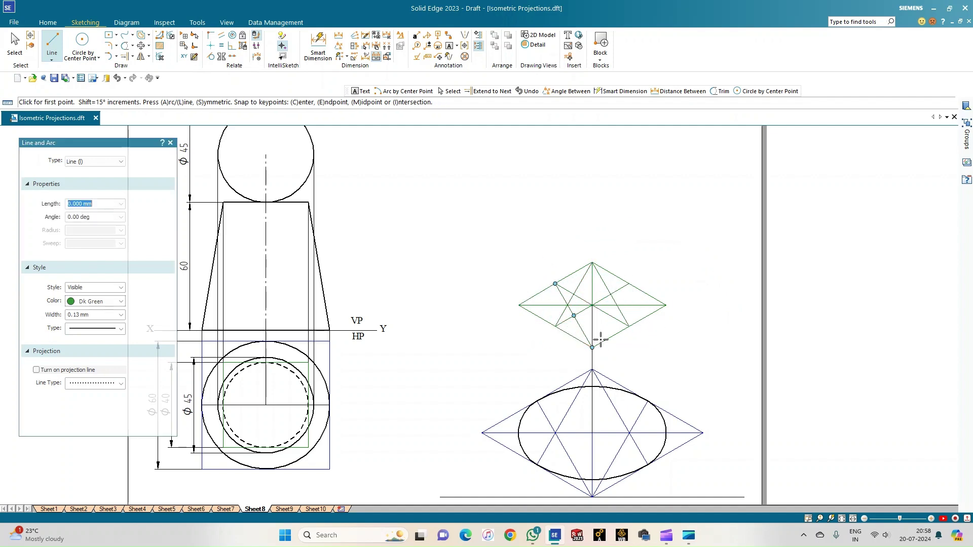
left_click(629, 283)
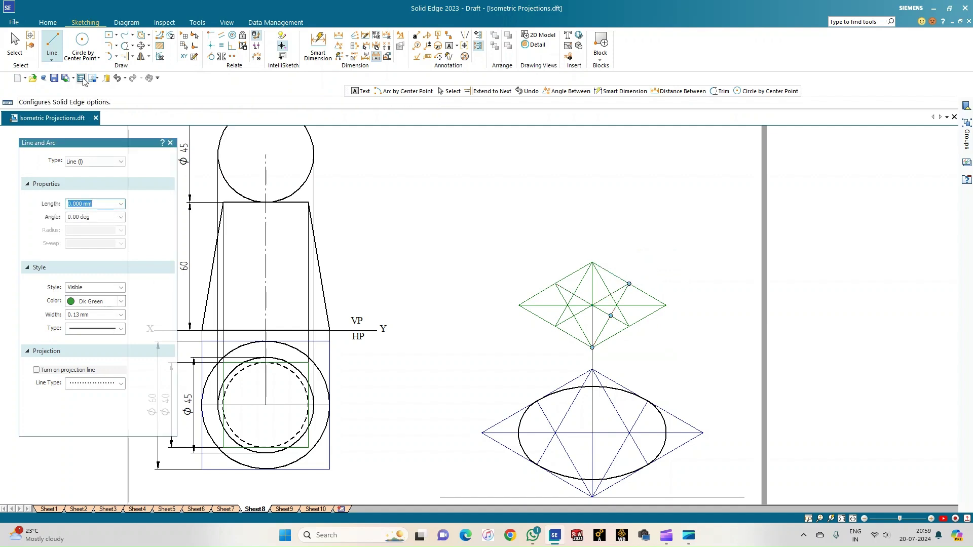
- Set new lines to Black at 0.50 mm width, then undo a trial bottom-vertex segment
left_click(121, 301)
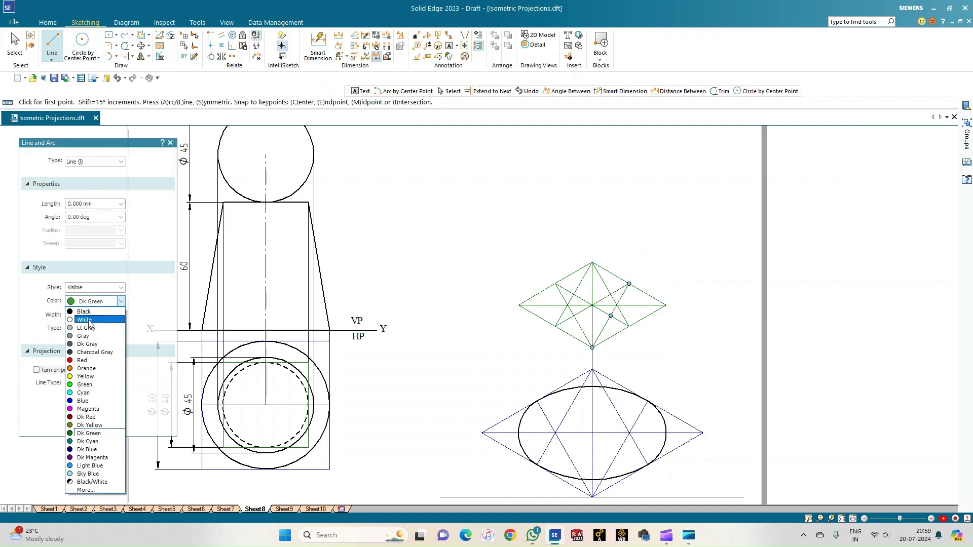
left_click(87, 313)
left_click(121, 315)
left_click(84, 353)
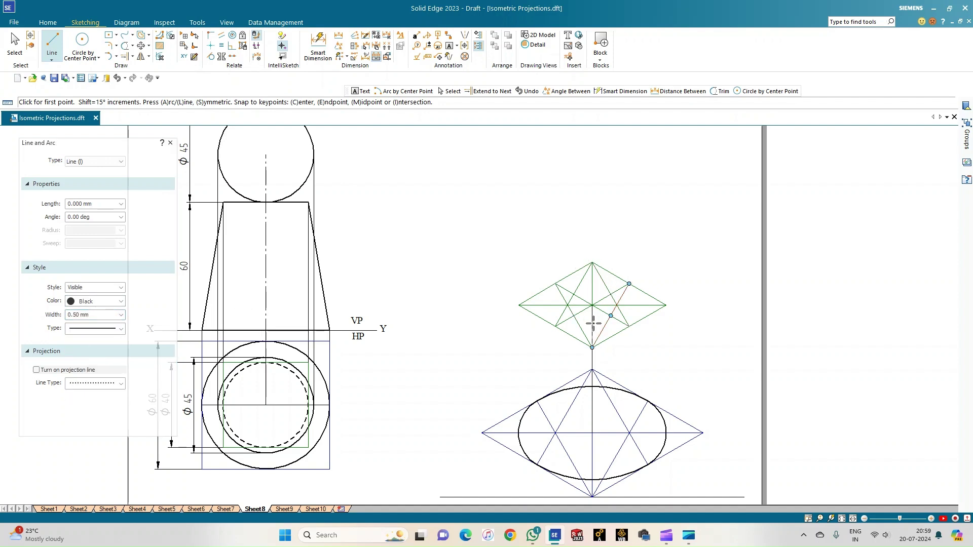
left_click(592, 348)
left_click(628, 284)
key("ctrl+z")
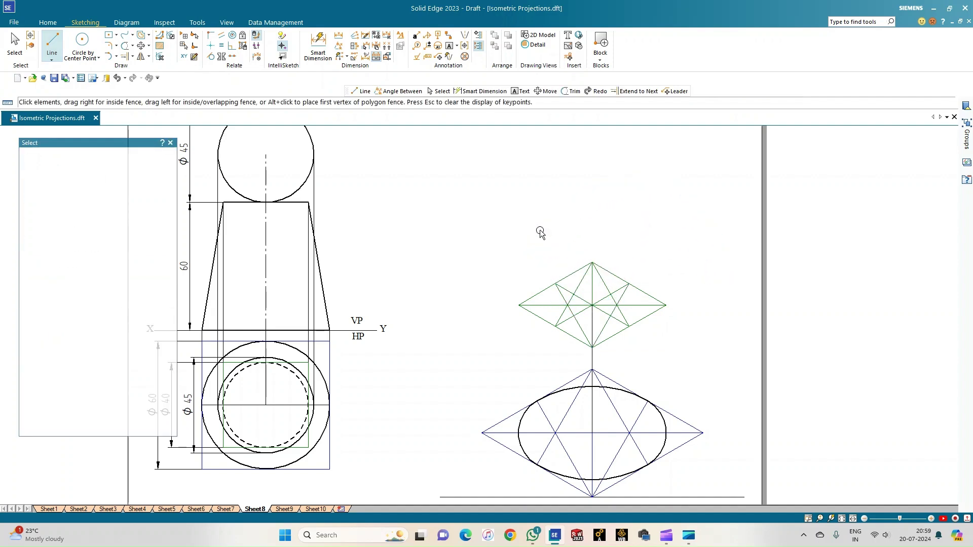
- Choose Arc by Center Point with black colour and 0.35 mm width
left_click(116, 56)
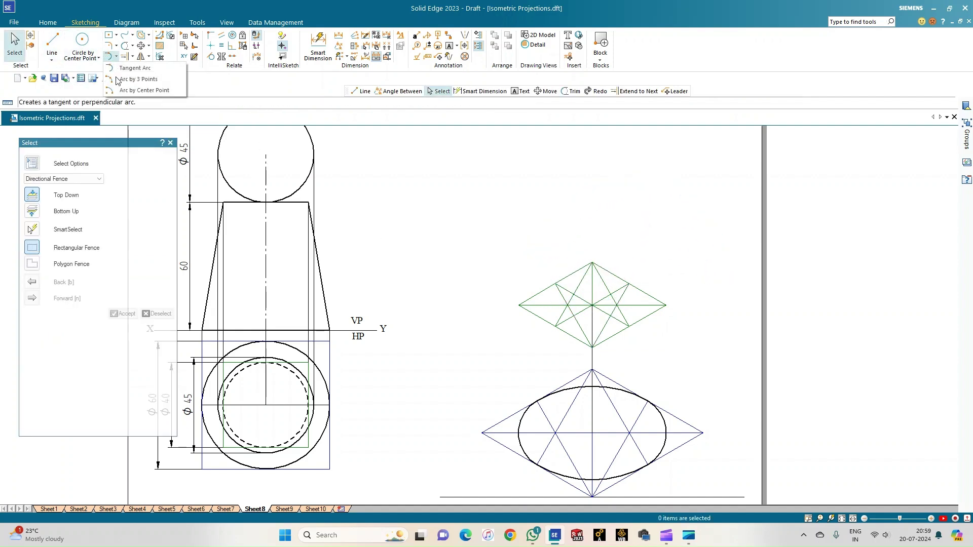
left_click(126, 91)
left_click(121, 273)
left_click(93, 282)
left_click(122, 288)
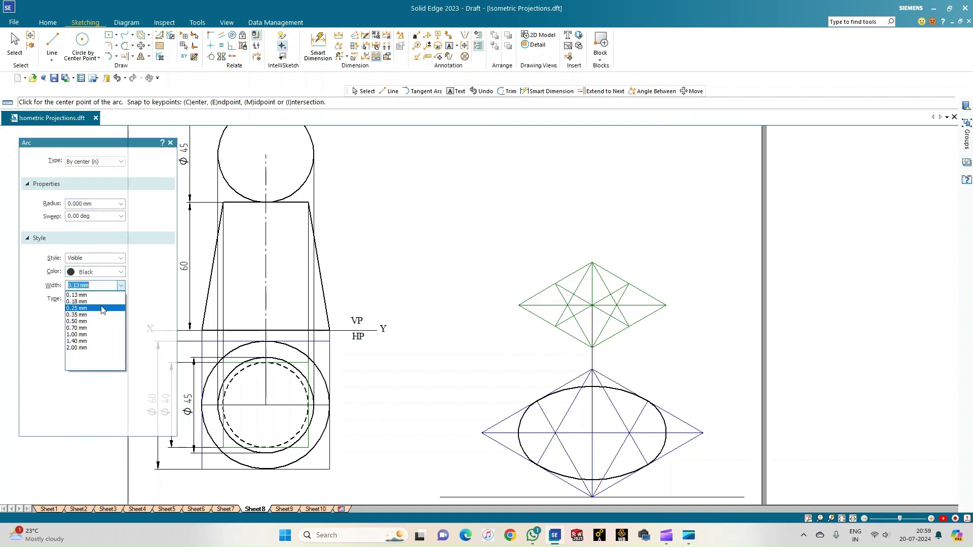
left_click(83, 319)
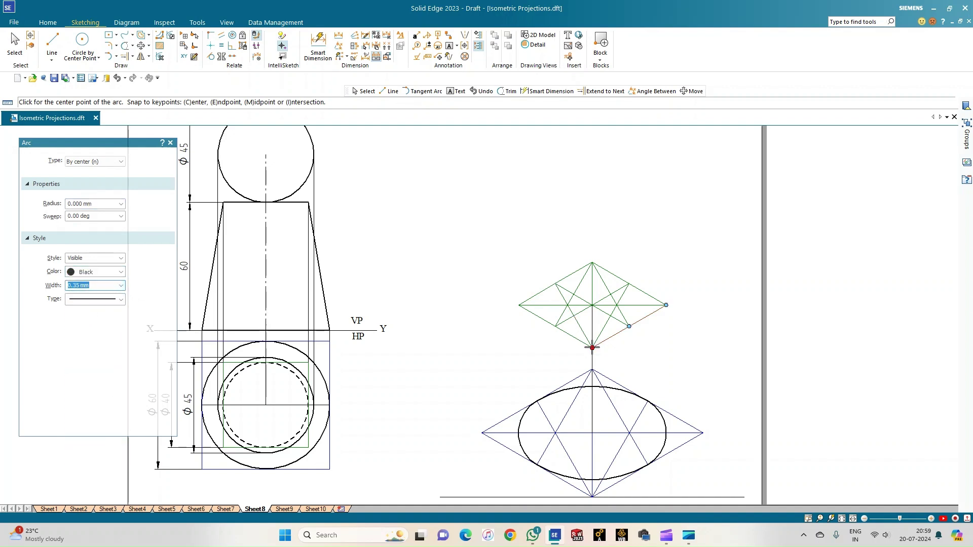
- Draw the top arc centred on the rhombus's bottom vertex and widen it to 0.50 mm
left_click(592, 347)
left_click(629, 283)
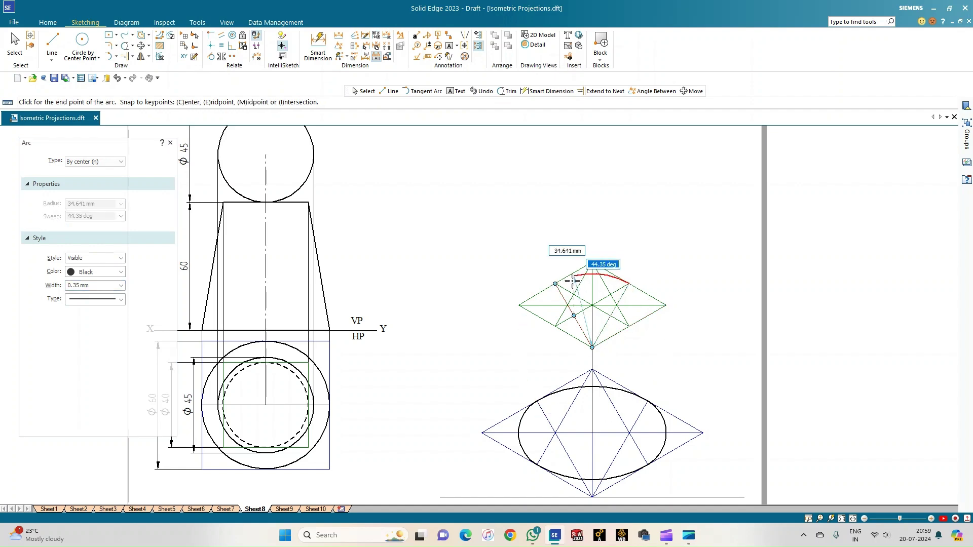
left_click(558, 280)
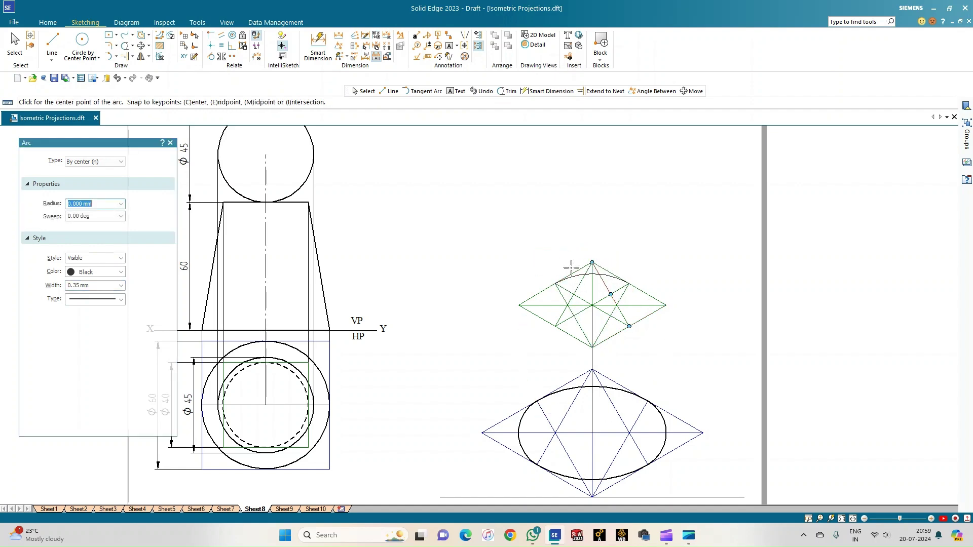
scroll(461, 299, "up", 2)
key("Escape")
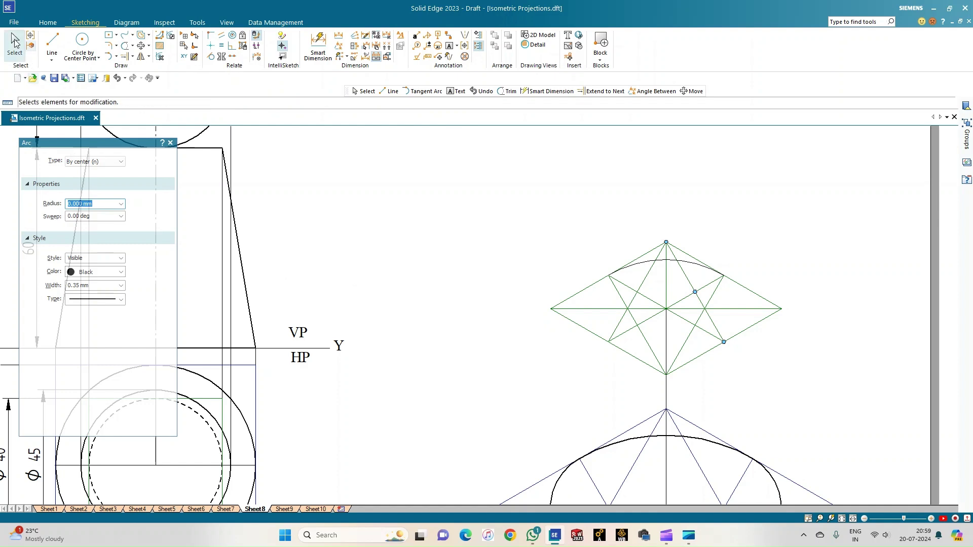
left_click(641, 269)
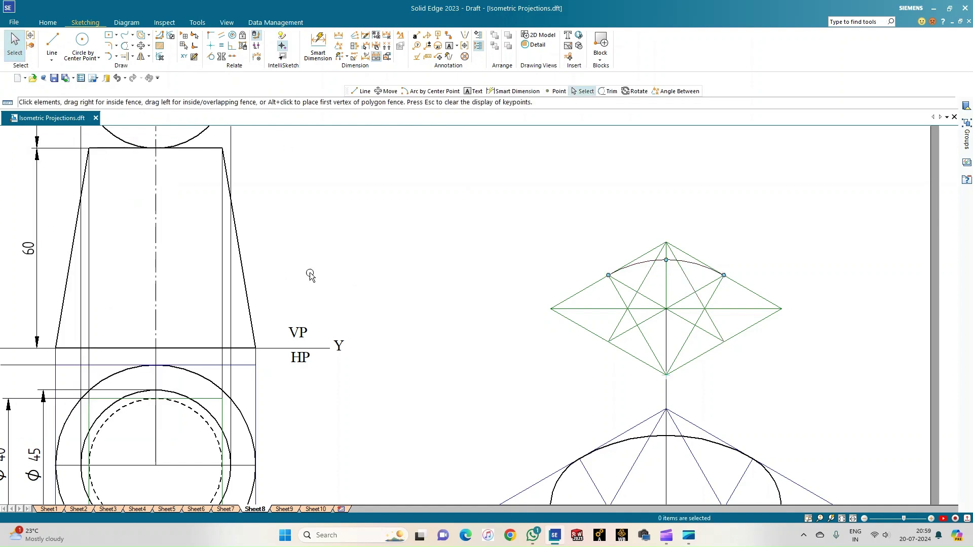
left_click(122, 260)
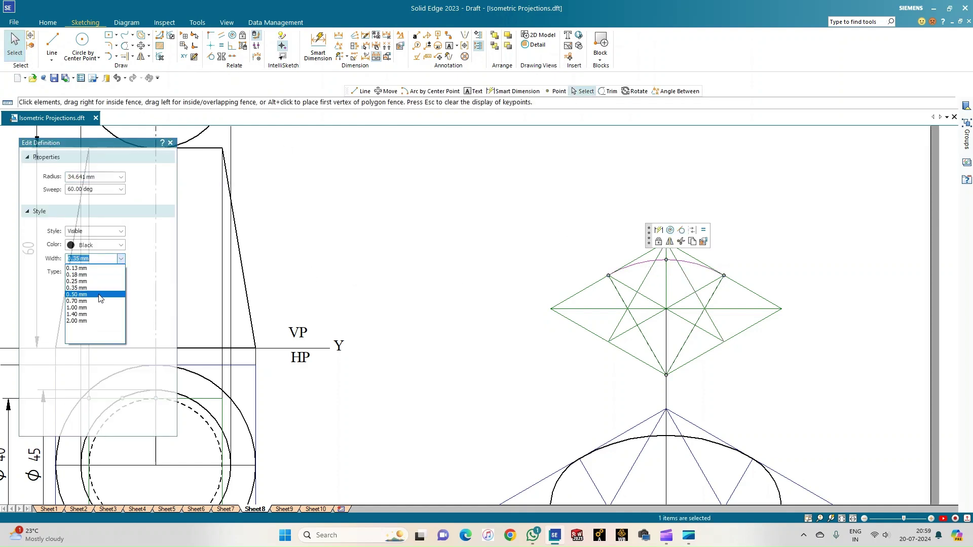
left_click(84, 283)
left_click(380, 214)
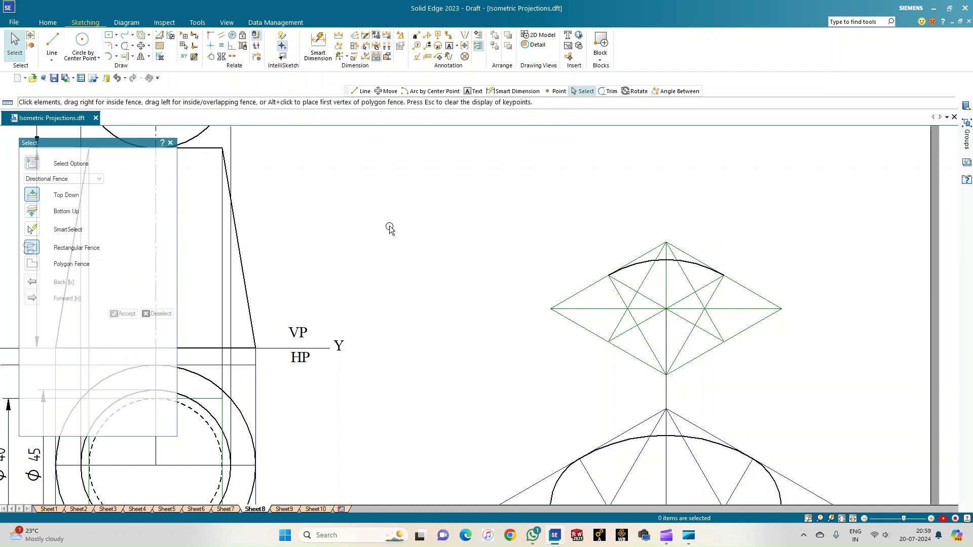
- Draw the bottom arc centred on the top vertex and widen it to 0.50 mm
key("a")
left_click(666, 242)
left_click(608, 342)
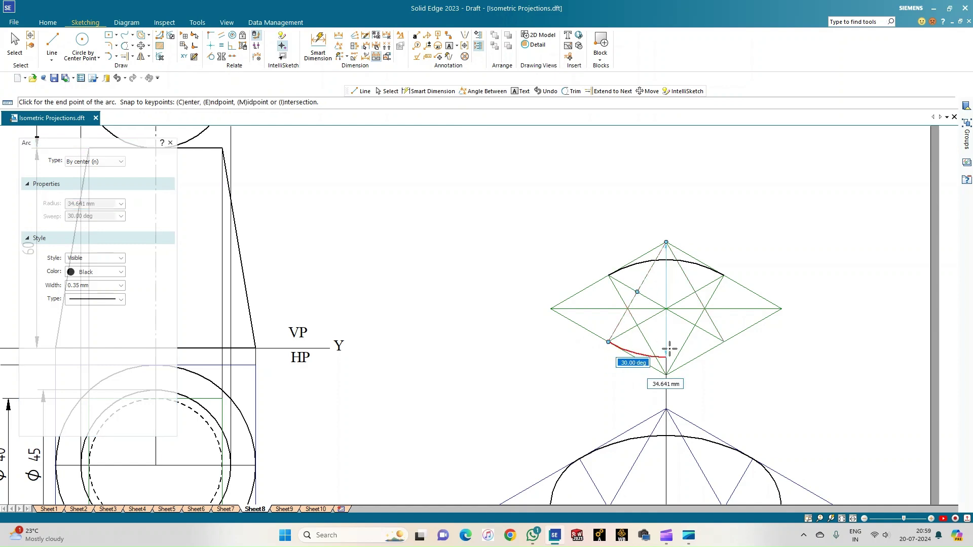
left_click(723, 341)
key("Escape")
left_click(630, 353)
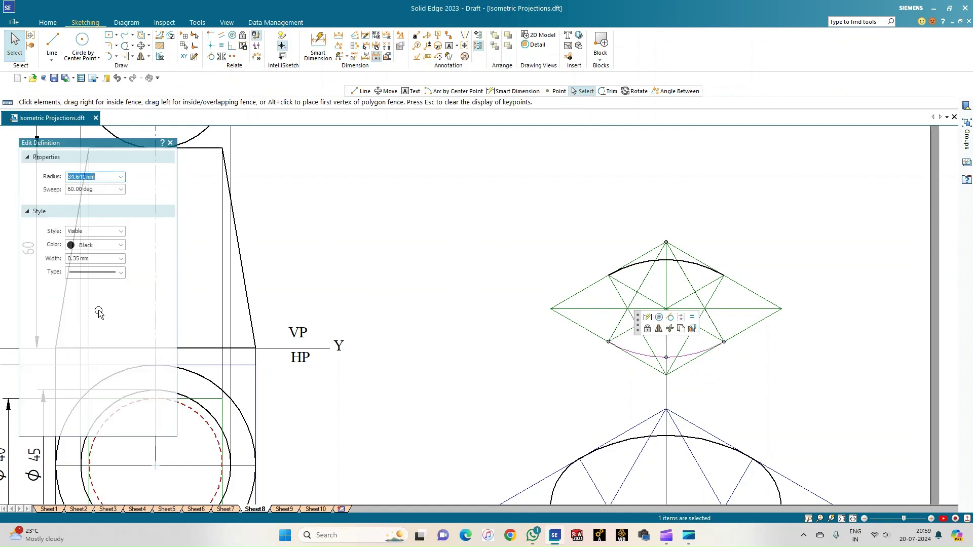
left_click(121, 258)
left_click(96, 295)
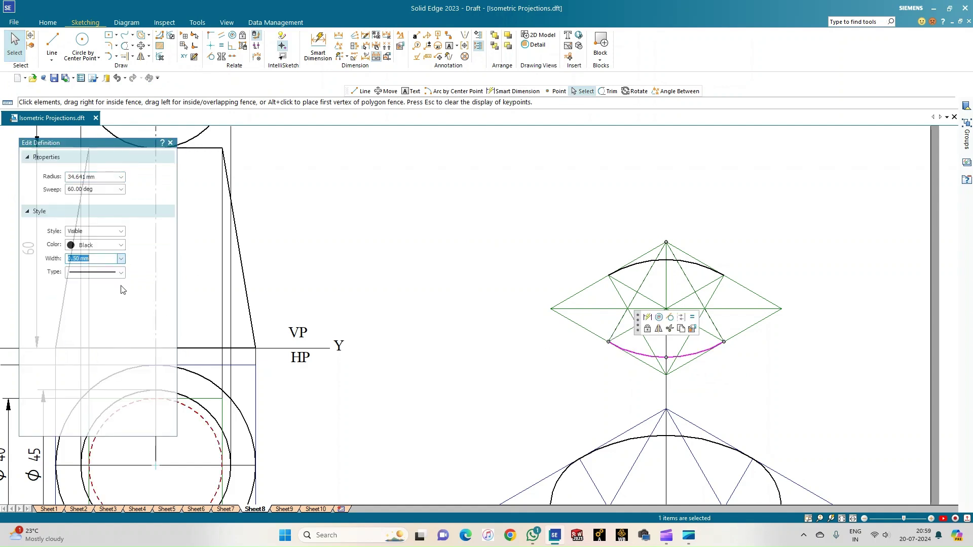
key("Escape")
left_click(117, 59)
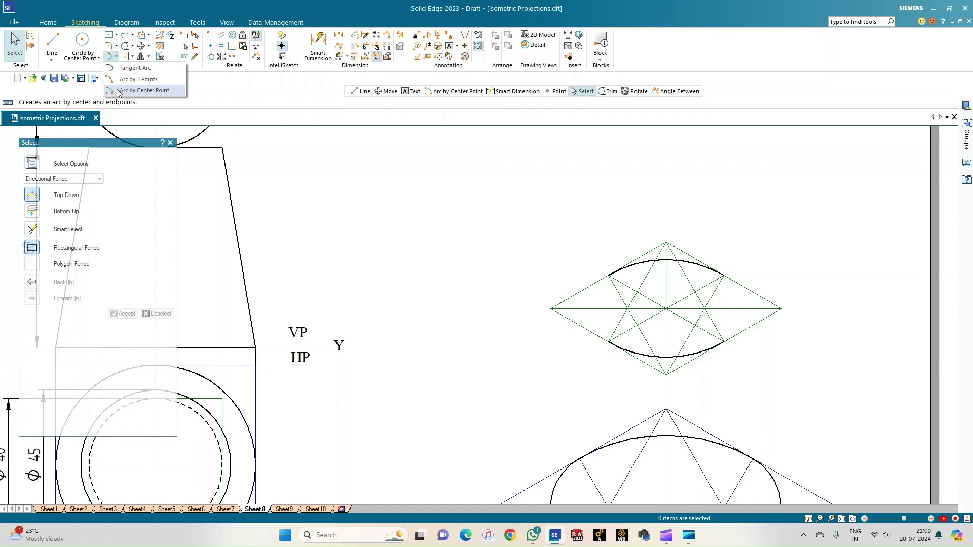
- Draw the 0.50 mm left arc centred on the left diagonal intersection, joining the top and bottom arcs
left_click(147, 90)
left_click(120, 286)
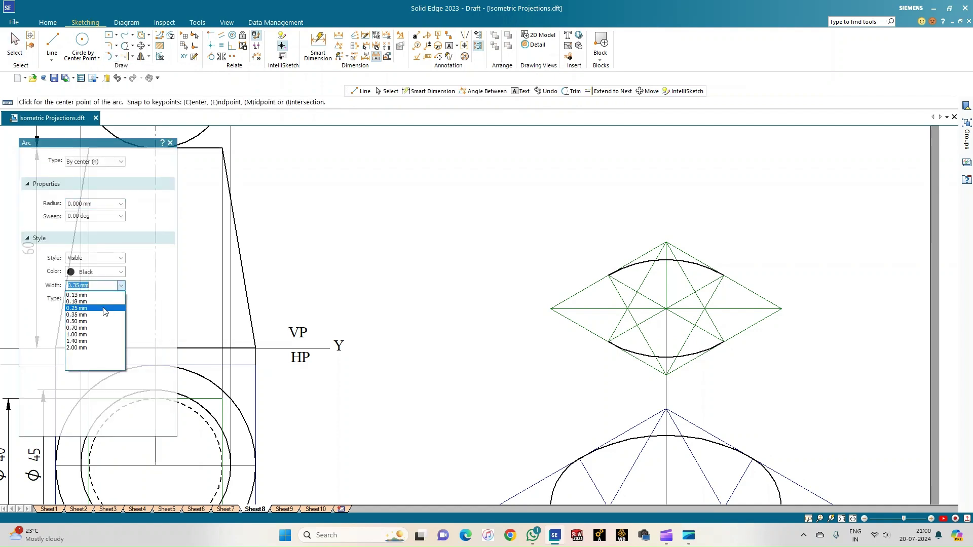
left_click(103, 322)
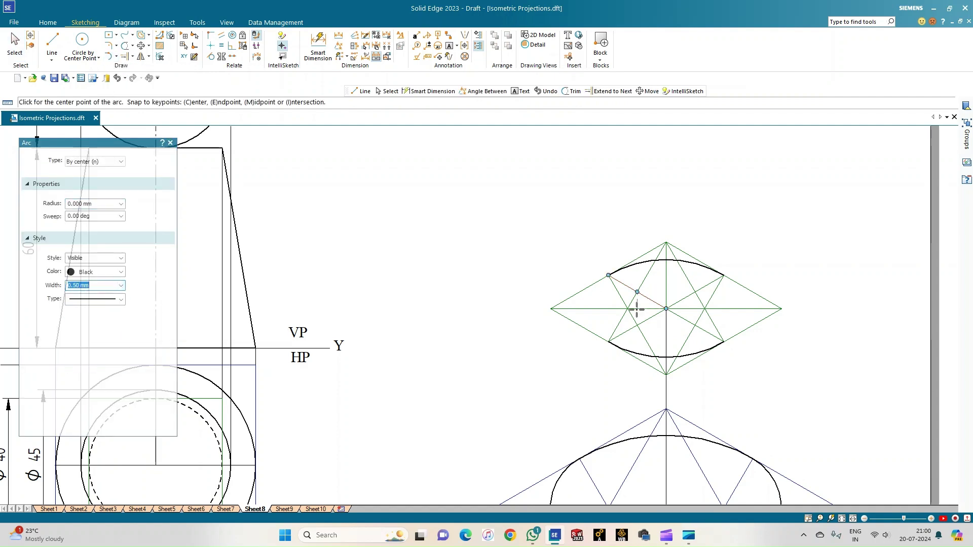
scroll(628, 311, "up", 2)
scroll(624, 323, "up", 3)
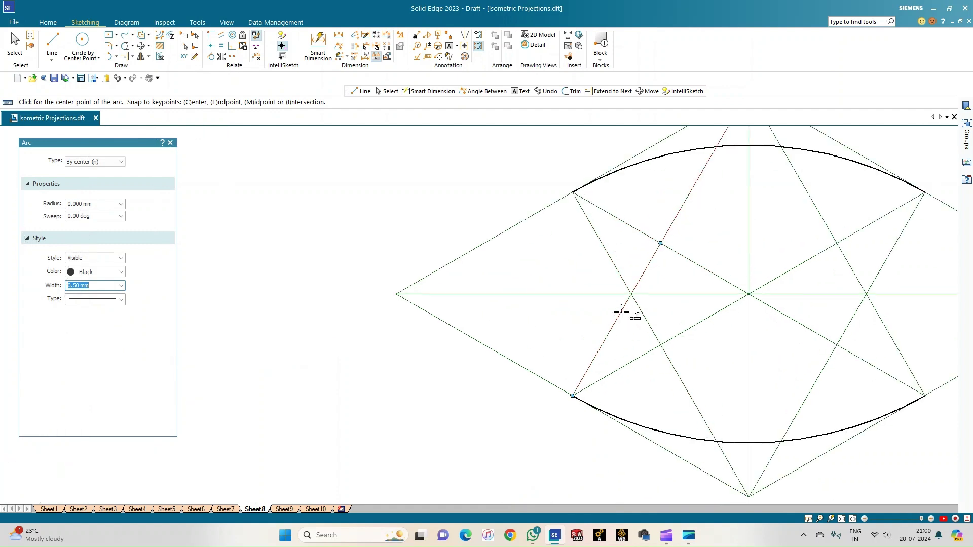
left_click(631, 295)
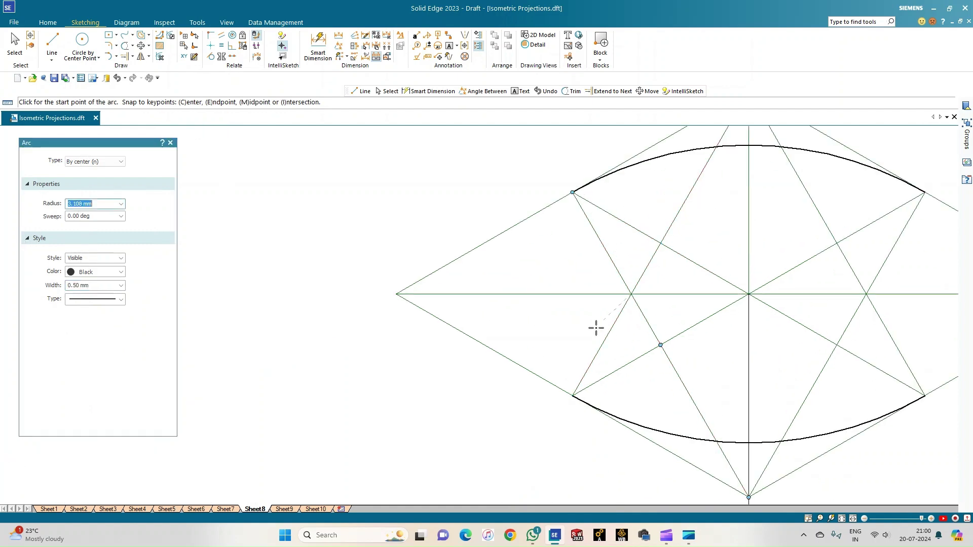
left_click(572, 395)
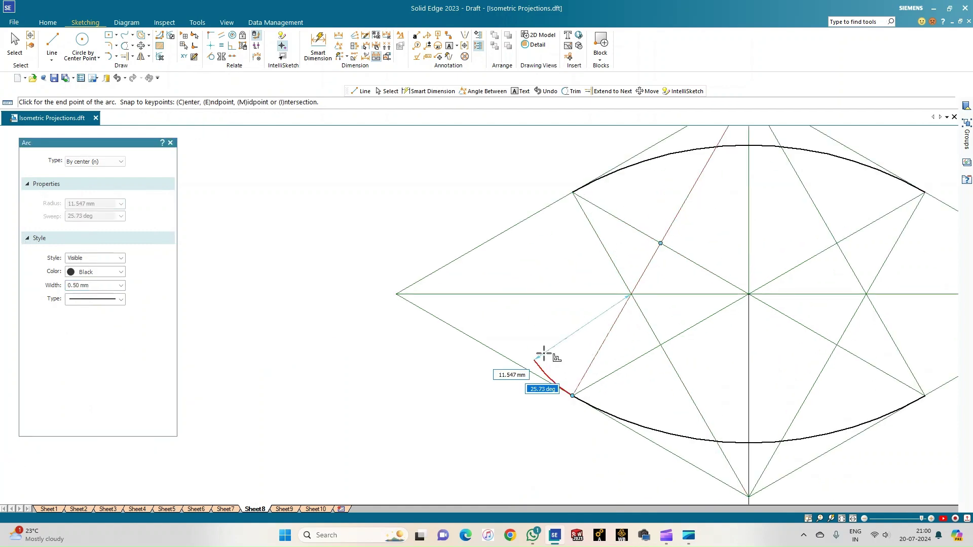
left_click(572, 193)
- Draw the right arc from the right diagonal intersection to close the ellipse, then fit the sheet
scroll(550, 309, "down", 2)
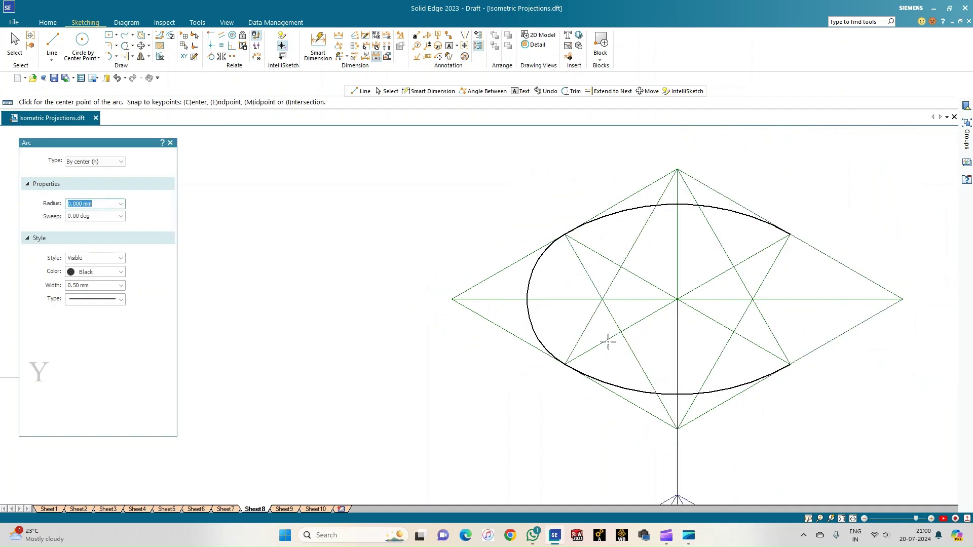
left_click(751, 299)
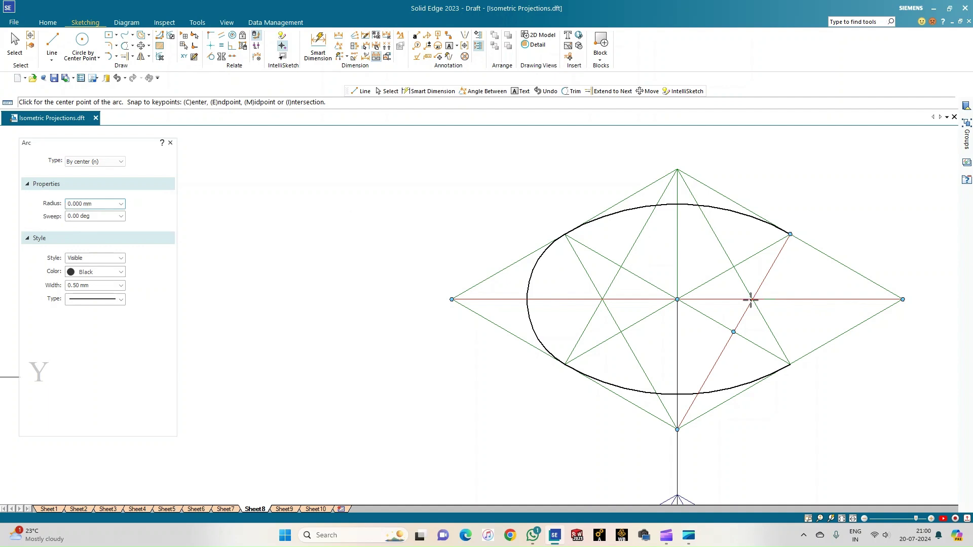
left_click(788, 360)
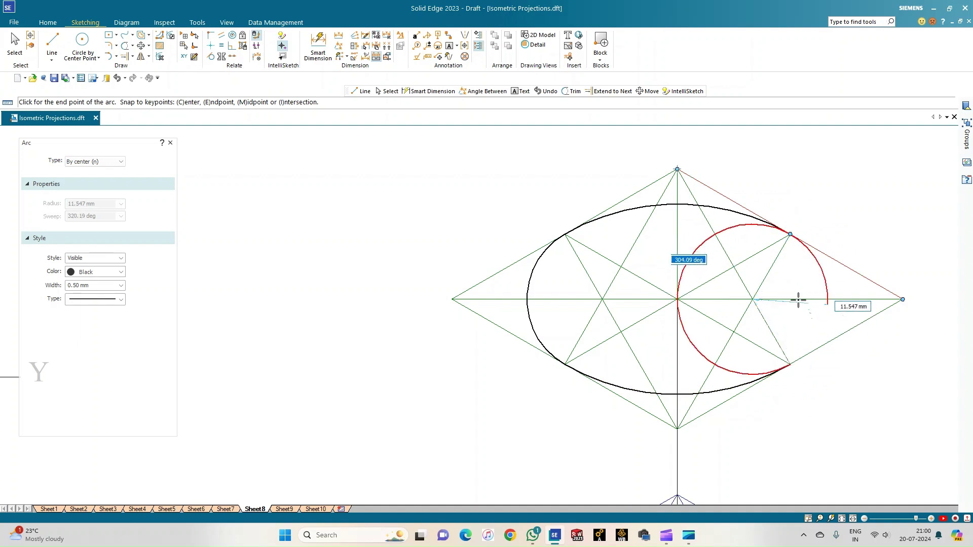
right_click(839, 208)
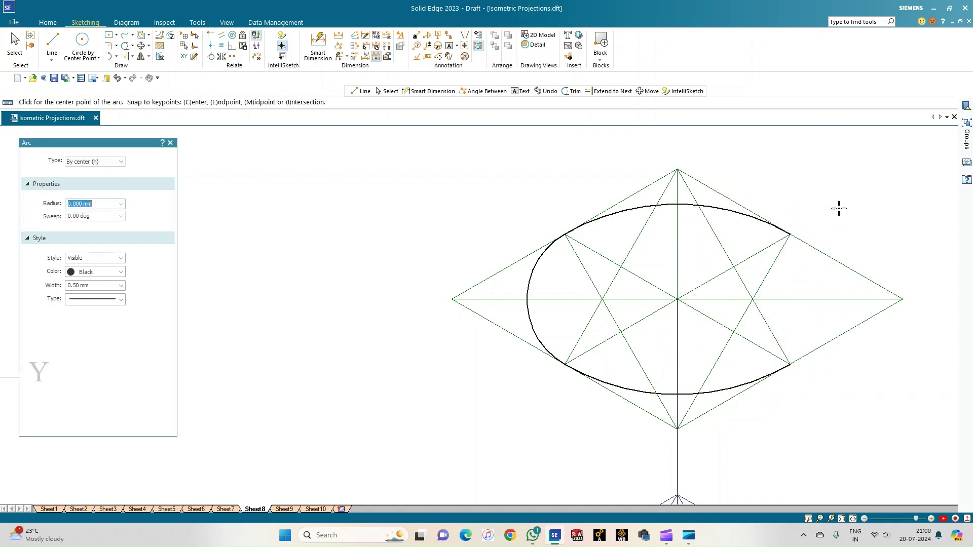
left_click(752, 299)
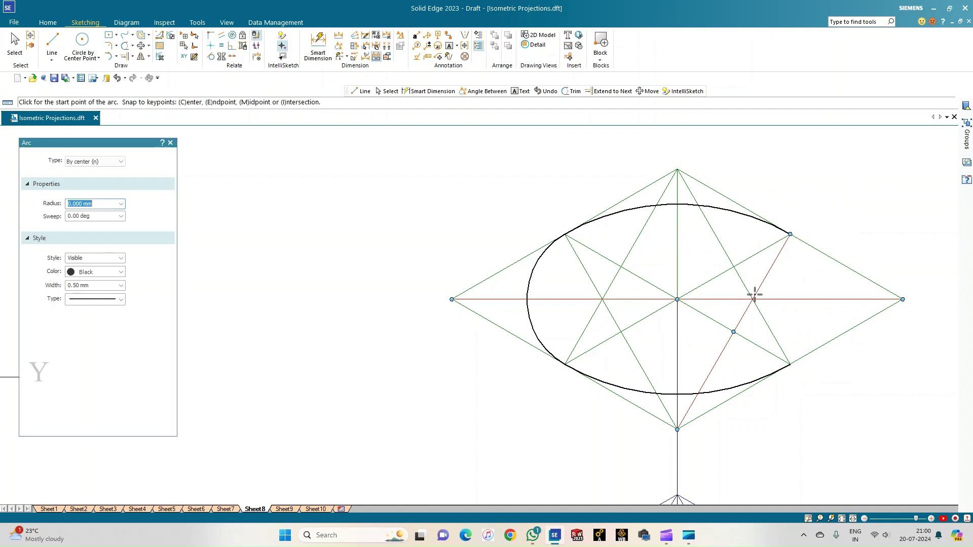
left_click(790, 235)
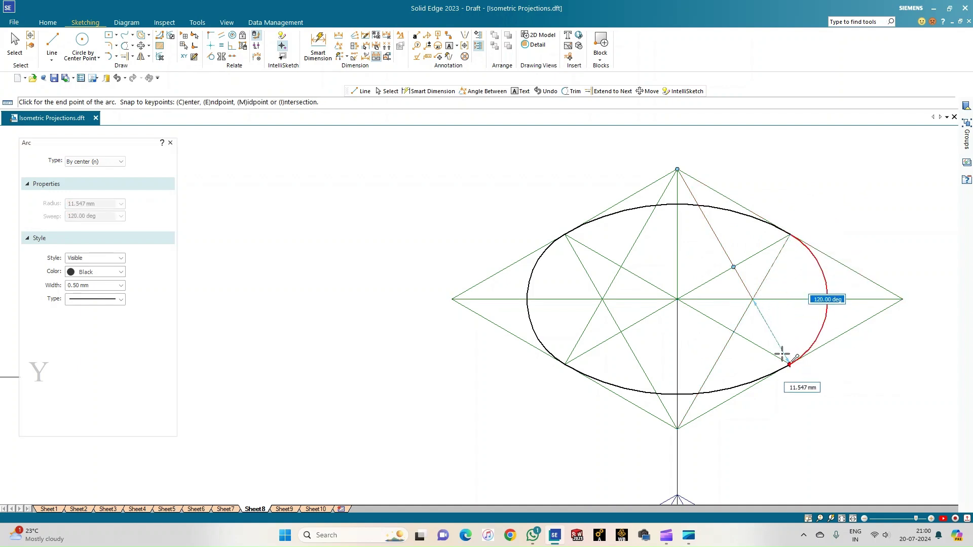
left_click(790, 364)
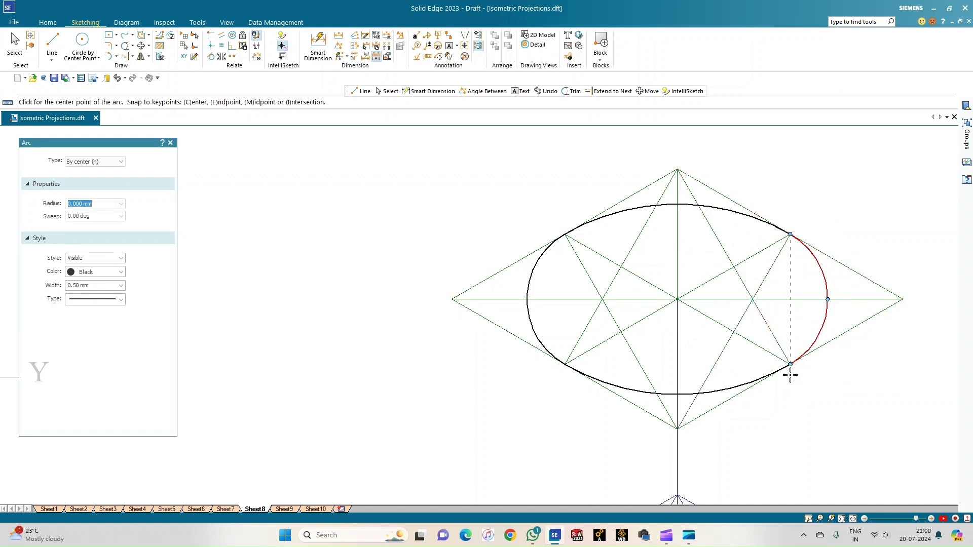
left_click(842, 519)
scroll(765, 474, "up", 1)
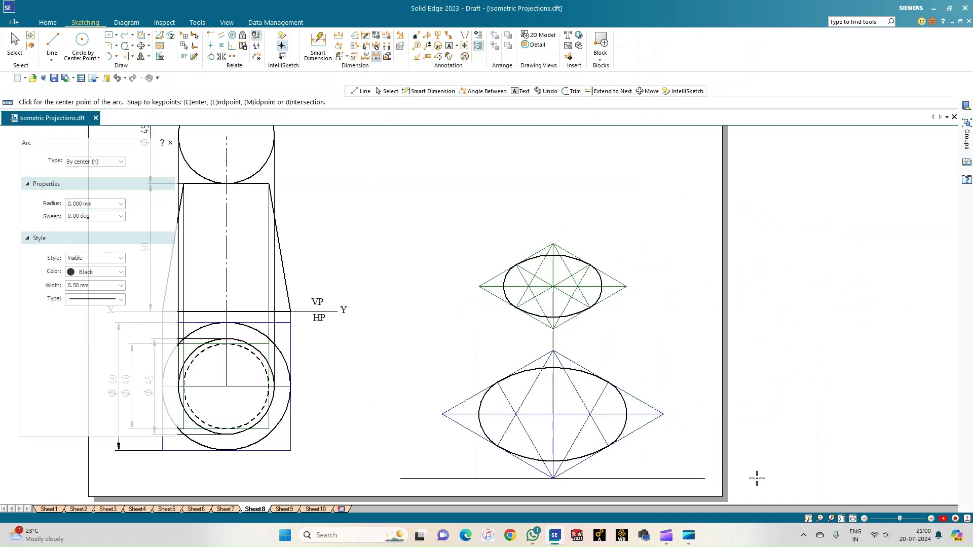
- Draw the frustum's left slanted side from the upper ellipse to the lower ellipse
left_click(52, 43)
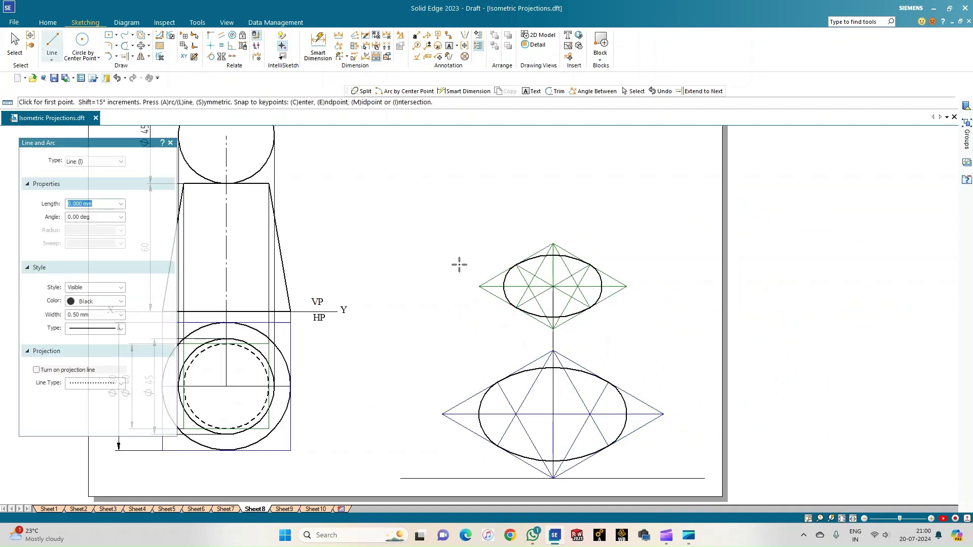
left_click(503, 286)
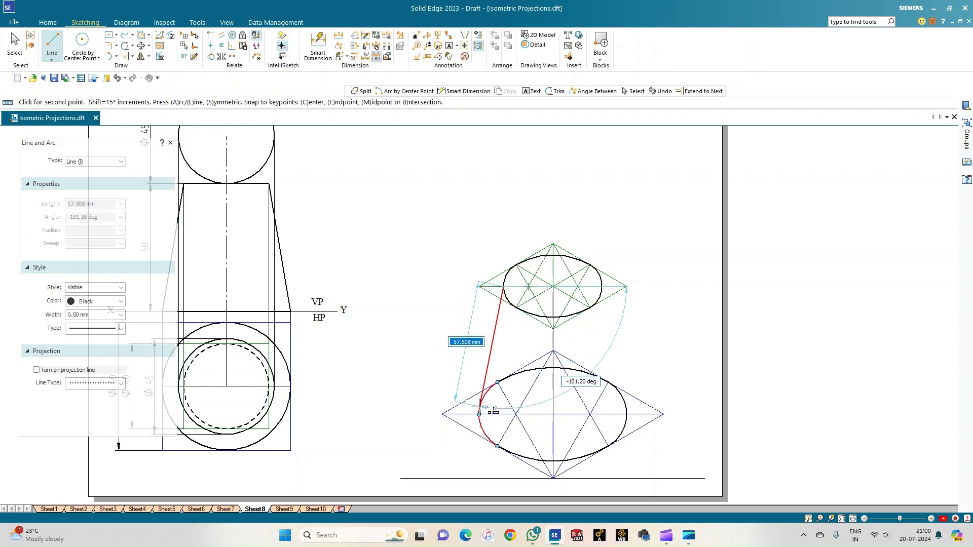
scroll(479, 412, "up", 4)
scroll(480, 411, "up", 4)
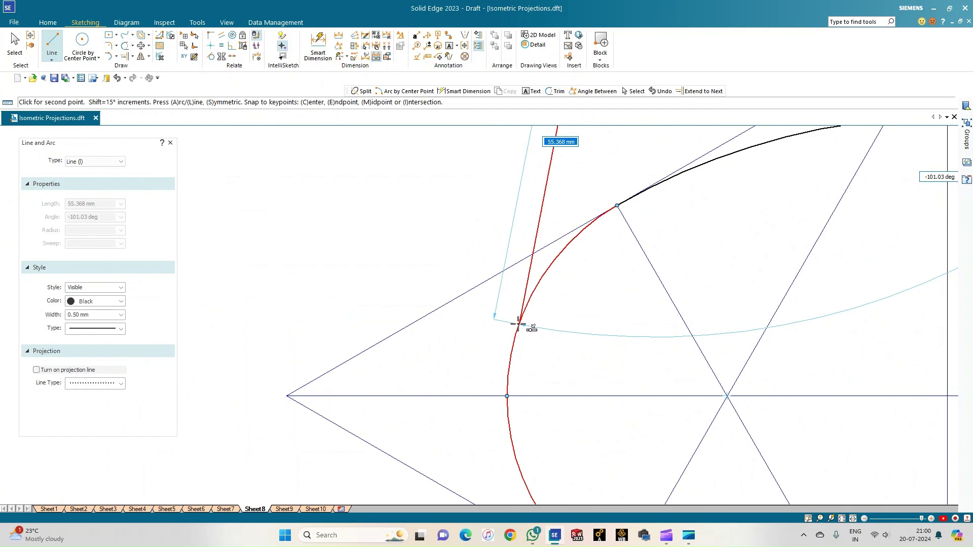
left_click(515, 339)
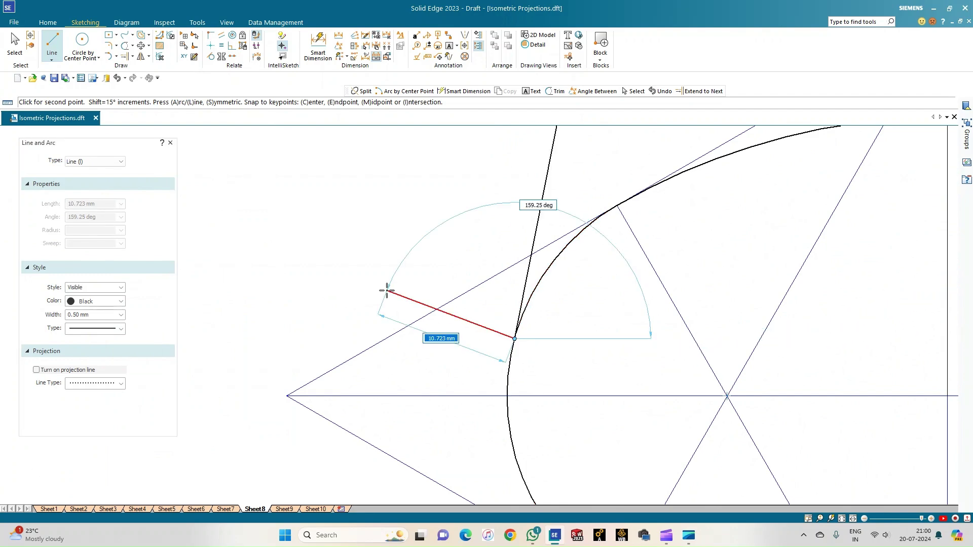
key("Escape")
scroll(387, 290, "down", 3)
scroll(387, 291, "down", 1)
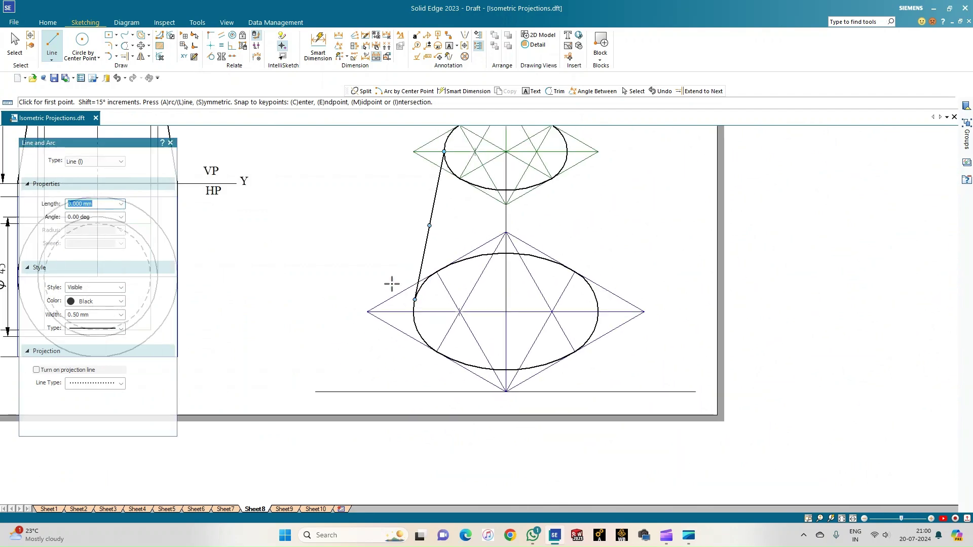
- Draw the right slanted side from the upper ellipse to the base ellipse's tangent point
left_click(568, 152)
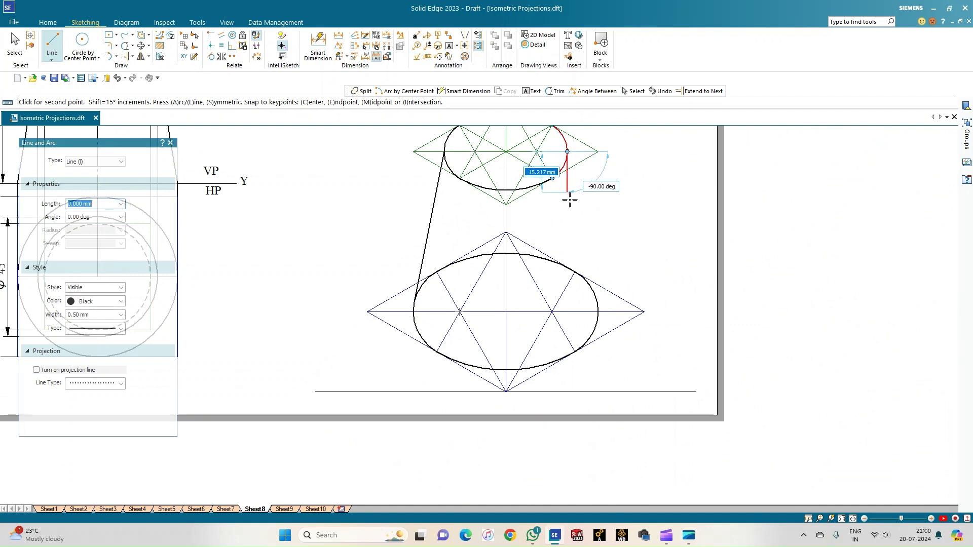
scroll(598, 311, "up", 2)
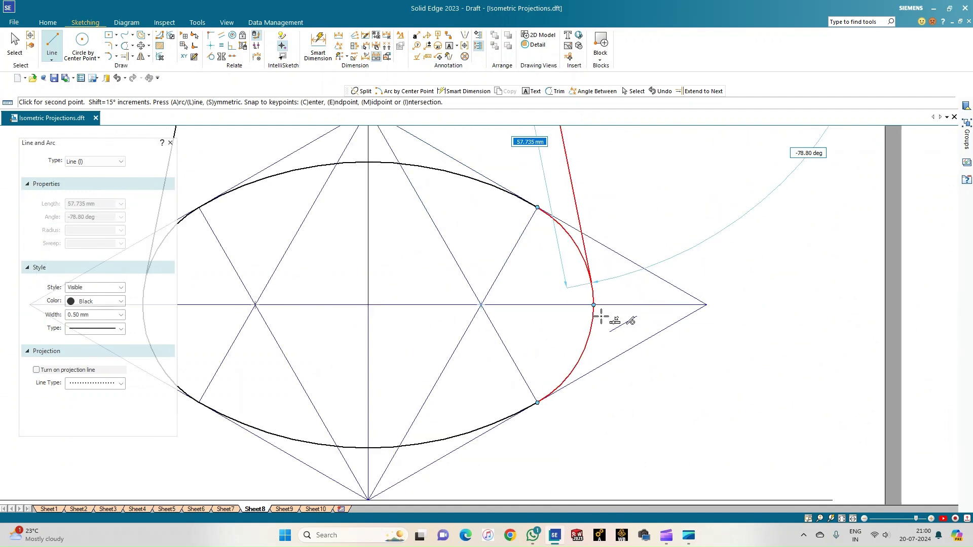
left_click(591, 293)
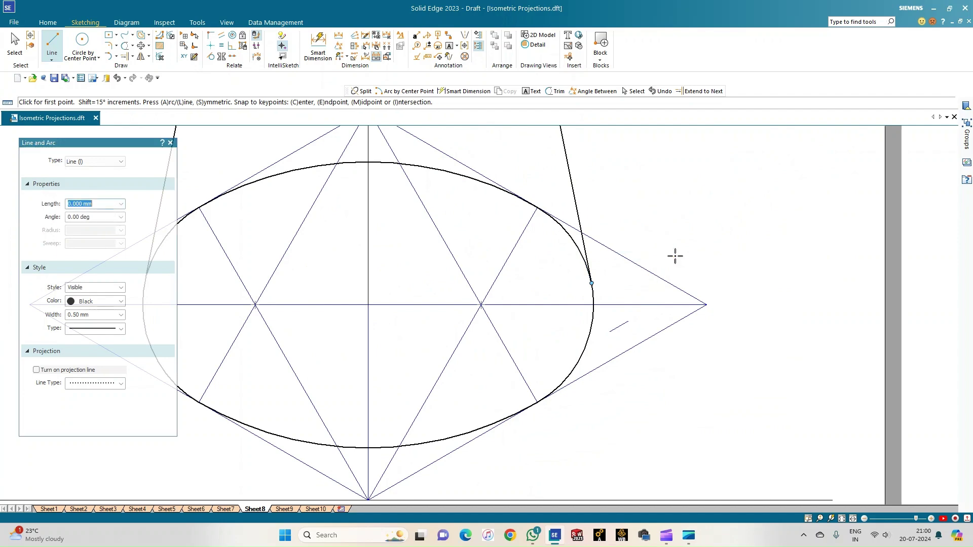
scroll(745, 428, "down", 3)
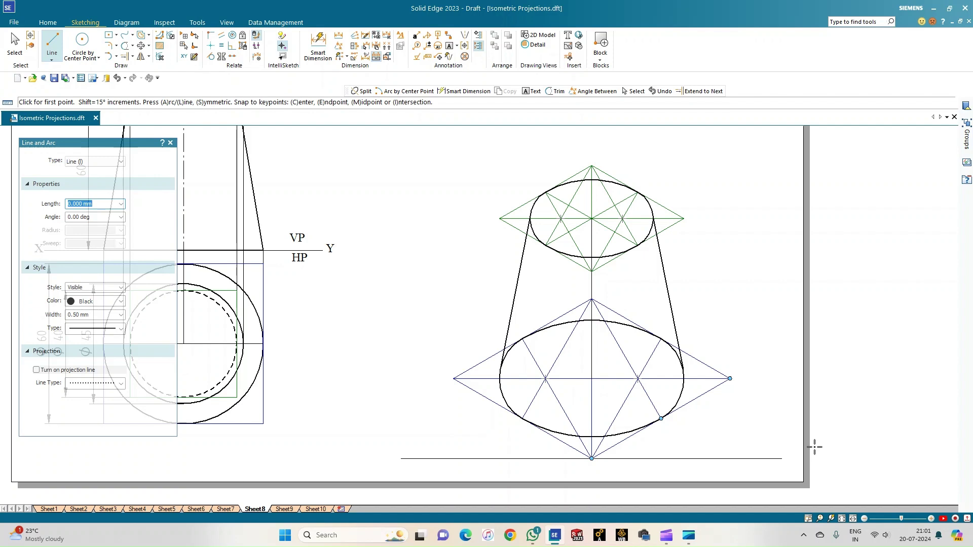
scroll(808, 442, "up", 1)
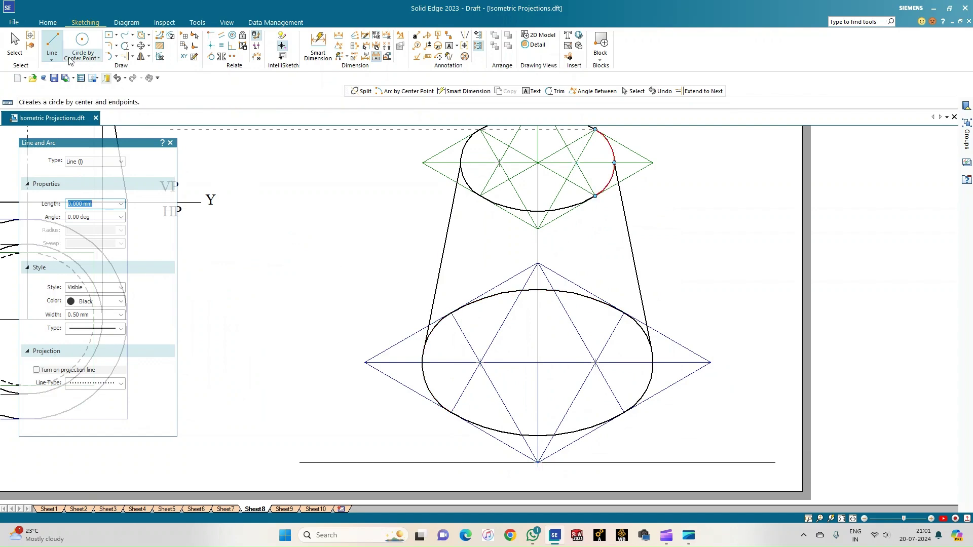
- Split the base ellipse's left and right arcs where the frustum side lines touch them
left_click(132, 57)
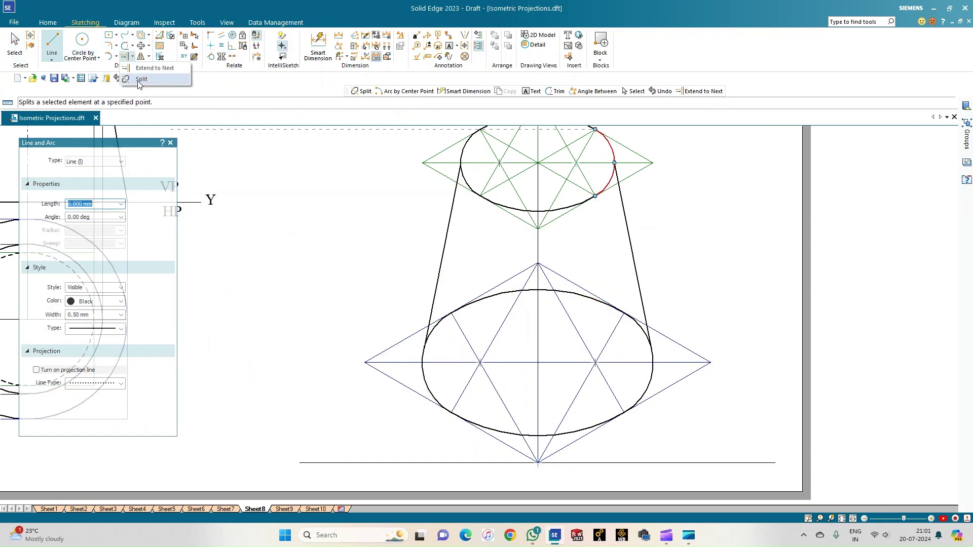
left_click(137, 80)
scroll(462, 348, "up", 4)
left_click(383, 363)
left_click(386, 341)
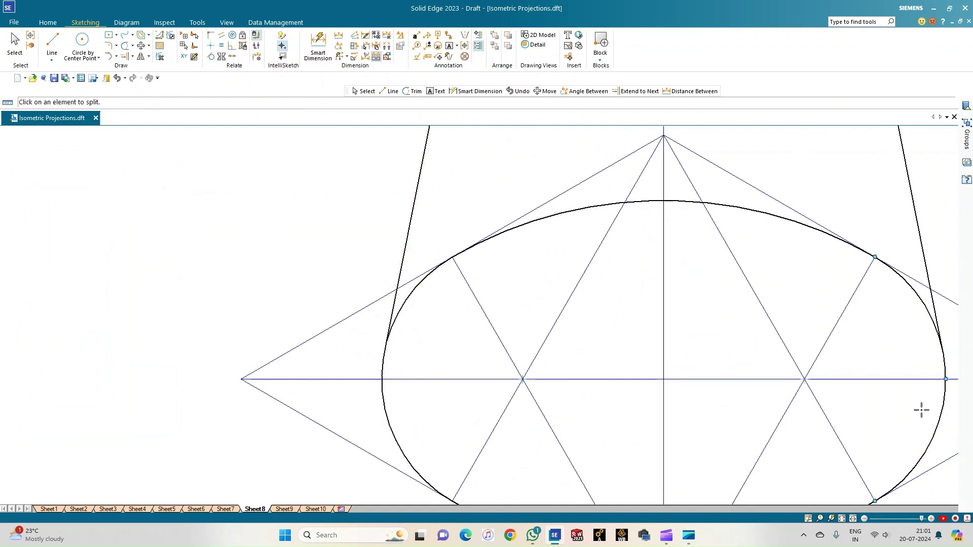
left_click(938, 422)
scroll(952, 379, "up", 4)
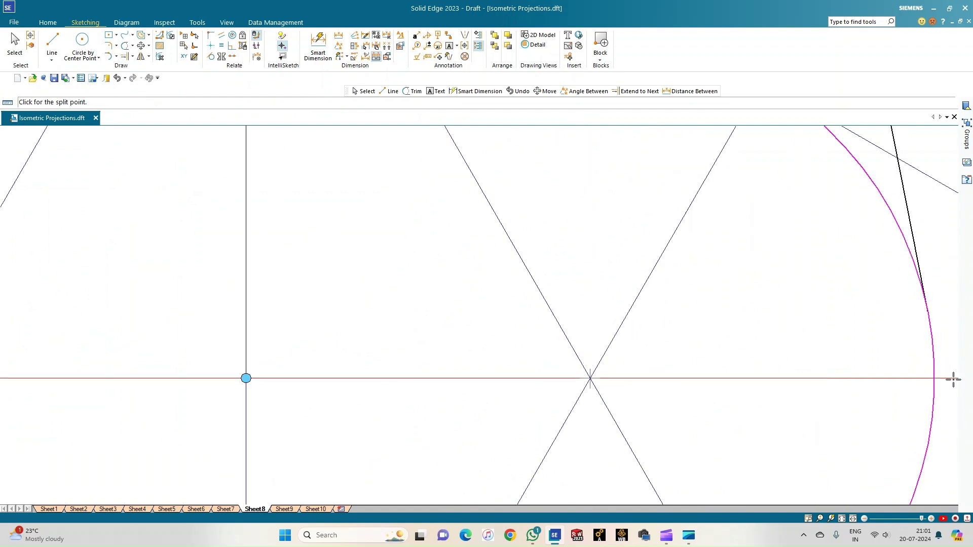
left_click(926, 312)
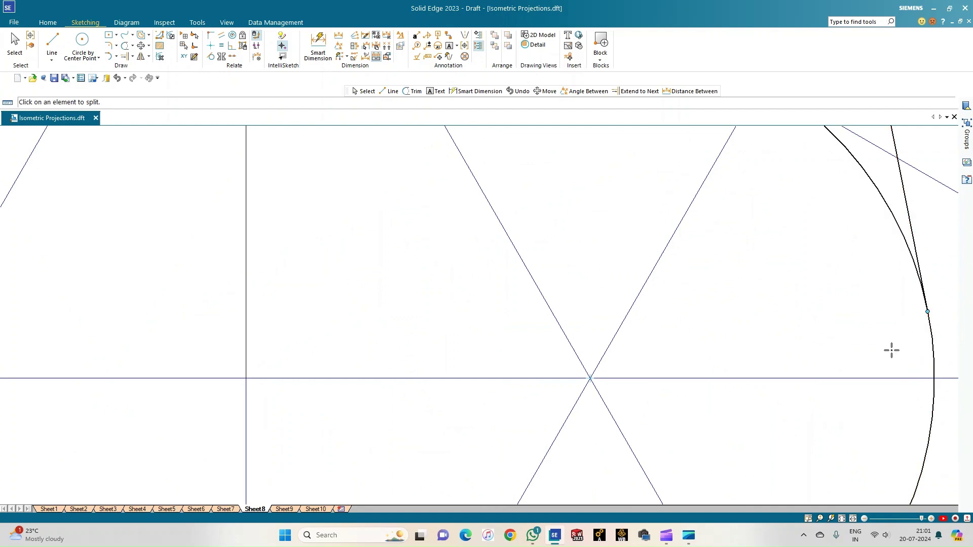
scroll(891, 350, "down", 4)
key("Escape")
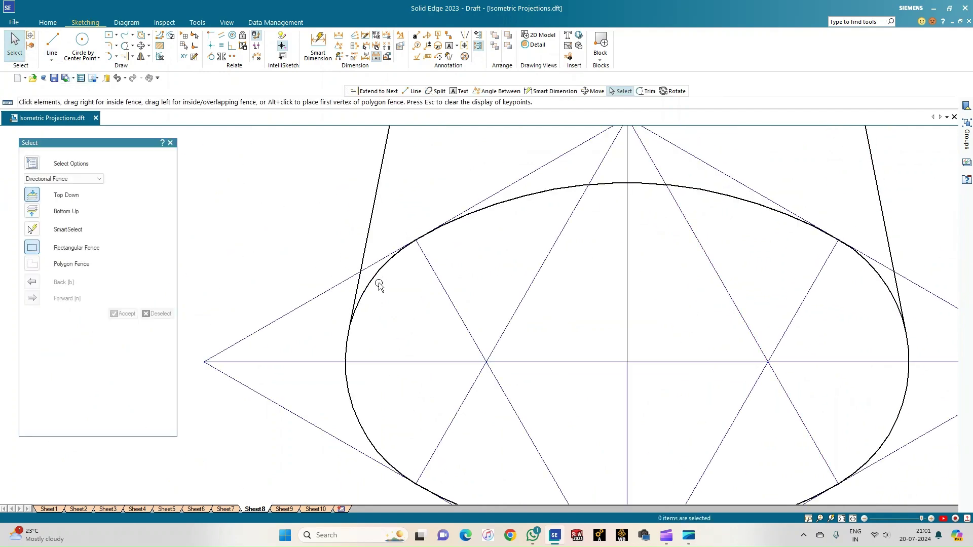
- Set the three hidden back arcs of the base ellipse to 0.13 mm line width
left_click(374, 277)
left_click(505, 208, "ctrl")
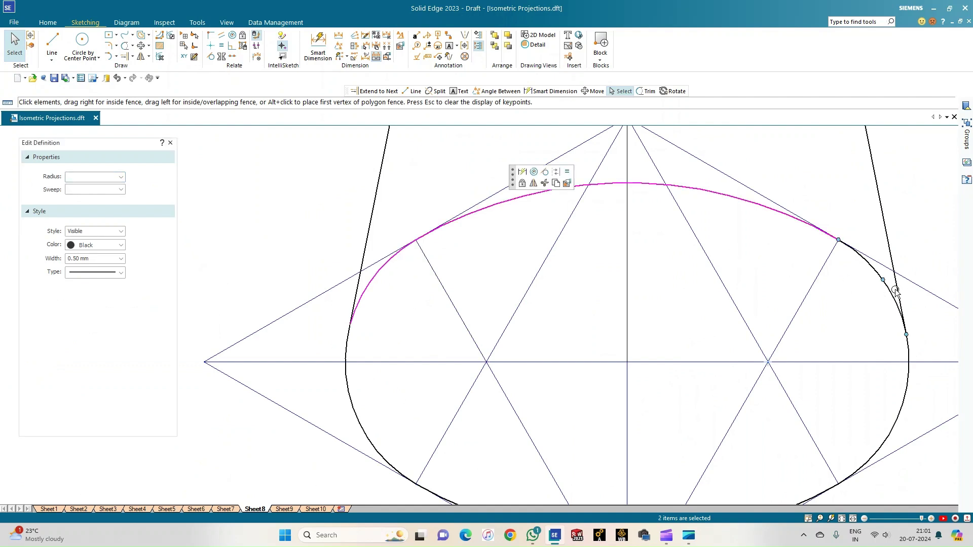
left_click(881, 278, "ctrl")
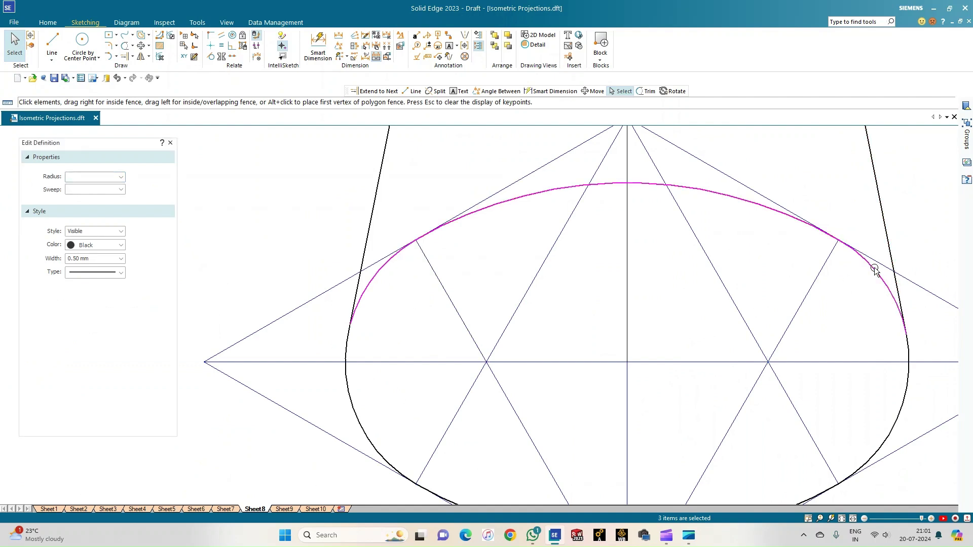
left_click(121, 258)
left_click(86, 274)
left_click(271, 229)
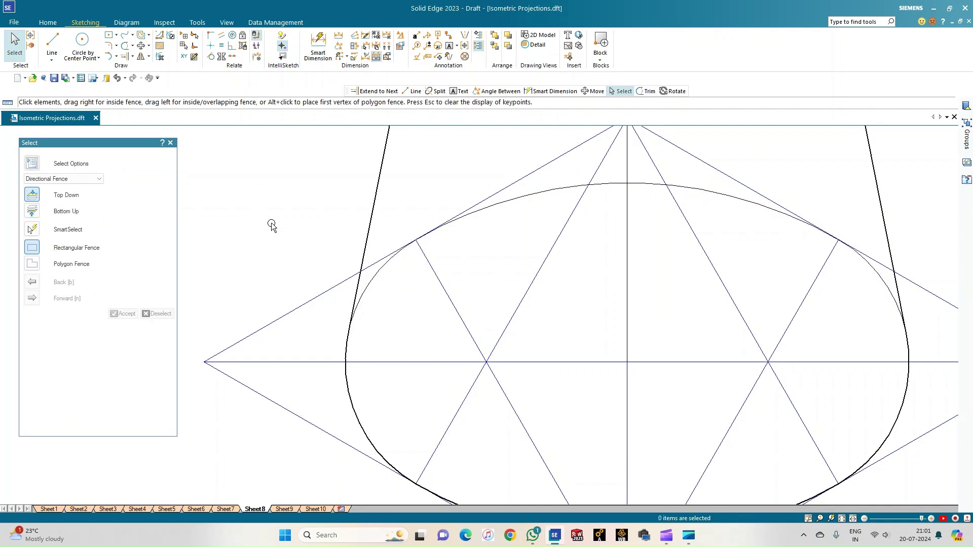
scroll(271, 231, "down", 4)
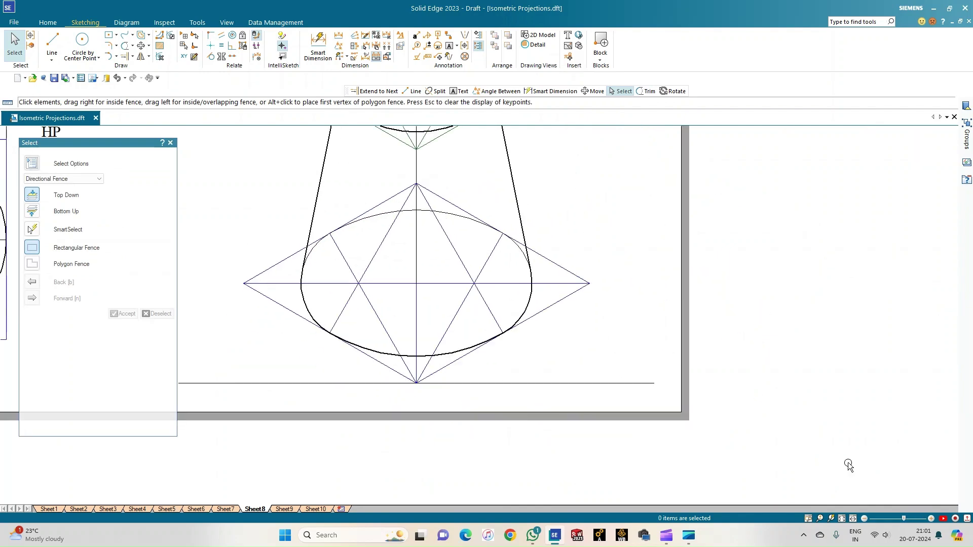
left_click(853, 518)
scroll(698, 425, "up", 3)
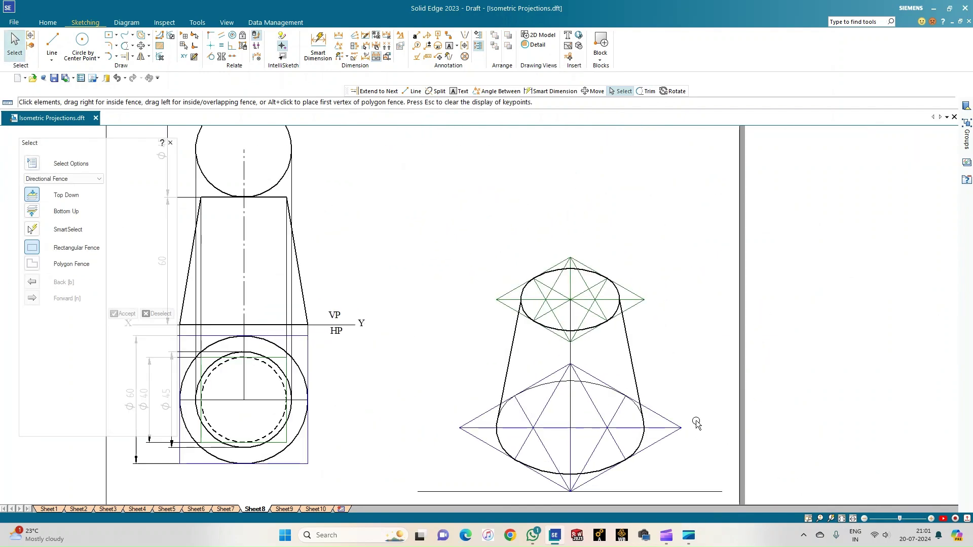
scroll(696, 423, "up", 1)
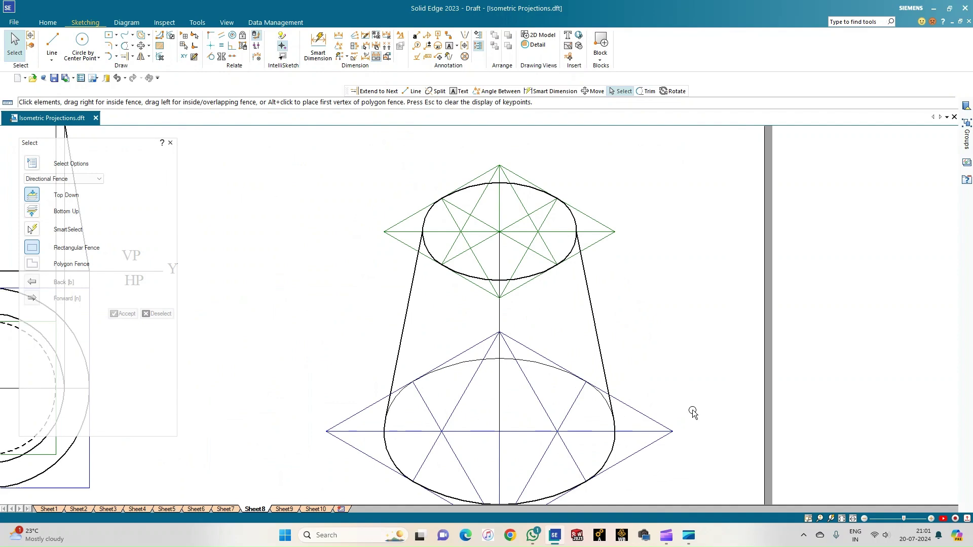
scroll(693, 412, "down", 2)
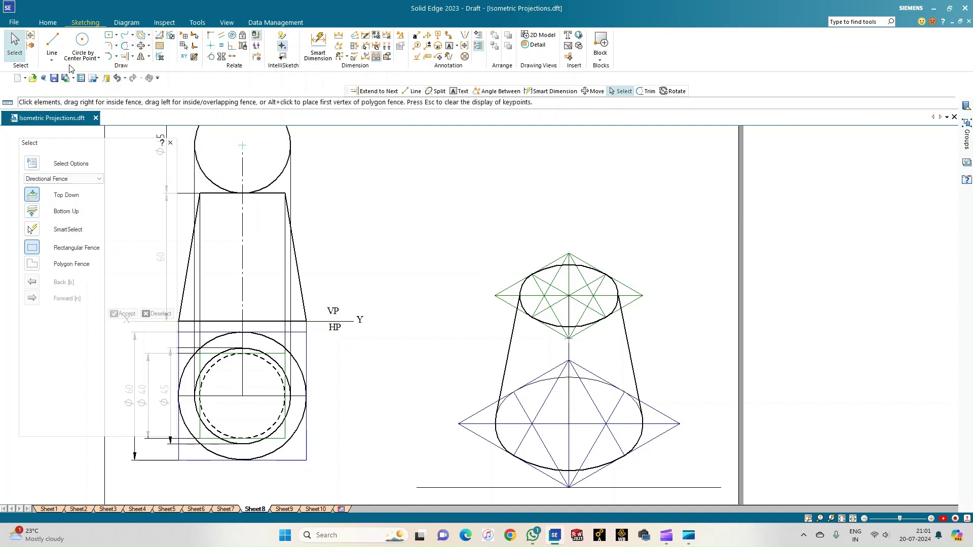
left_click(54, 47)
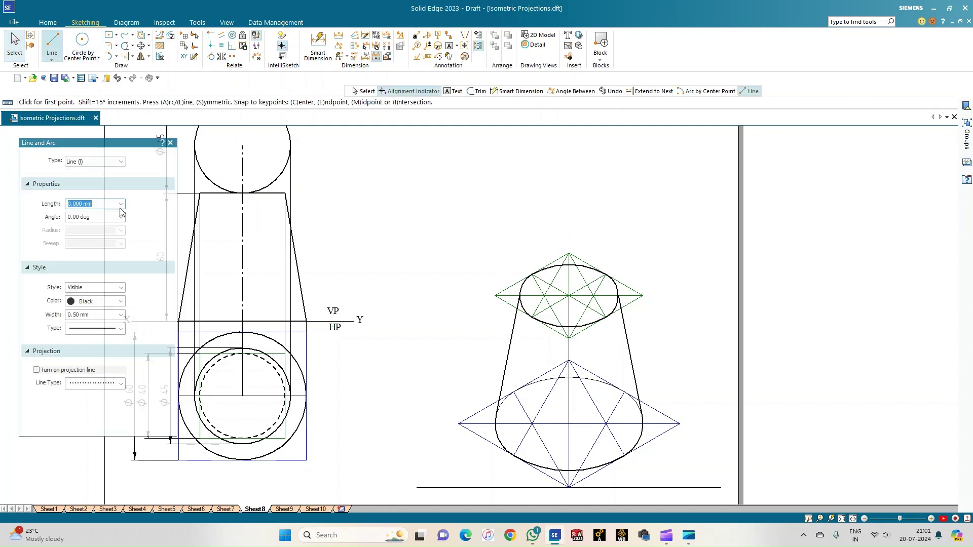
- Draw a 0.13 mm wide, 22.5 mm vertical line up from the upper ellipse's centre
left_click(121, 321)
left_click(96, 326)
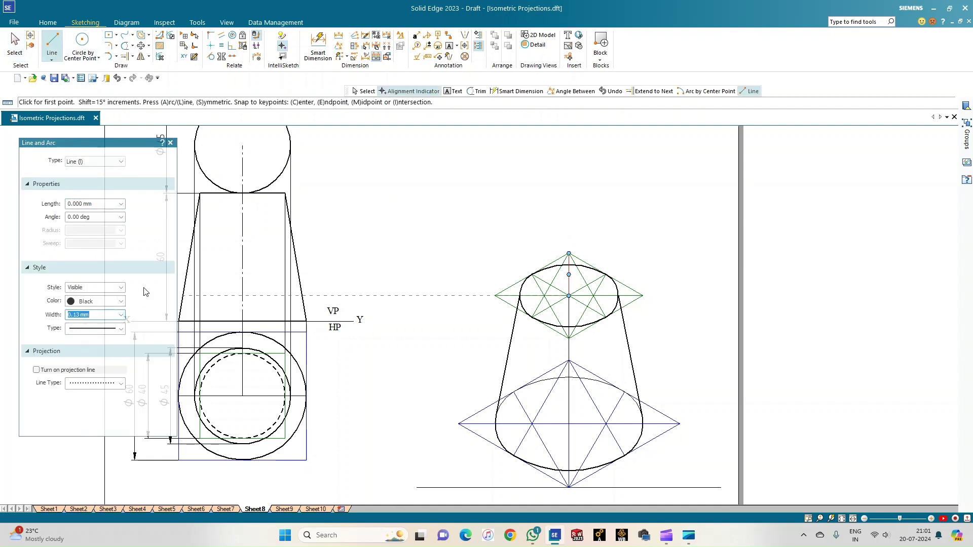
left_click(569, 295)
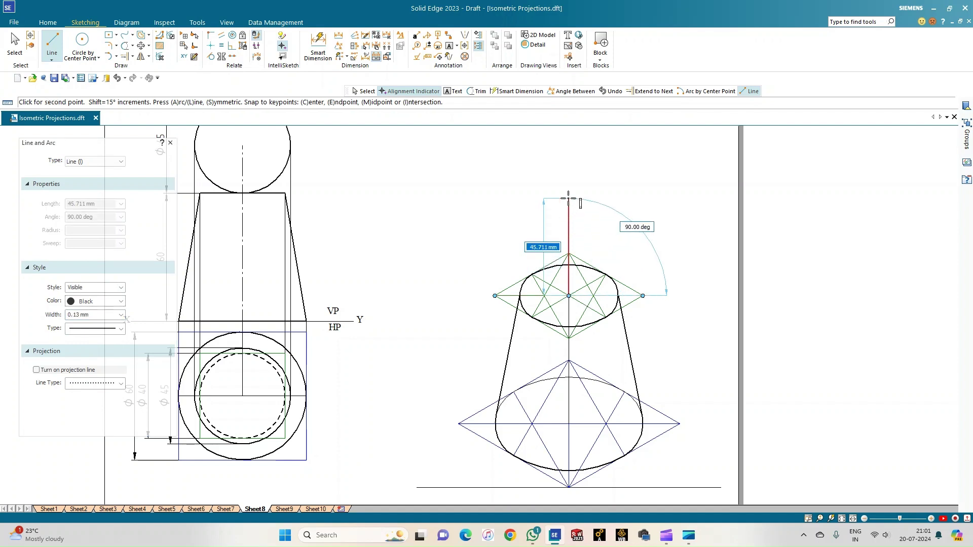
type("22.5")
key("Tab")
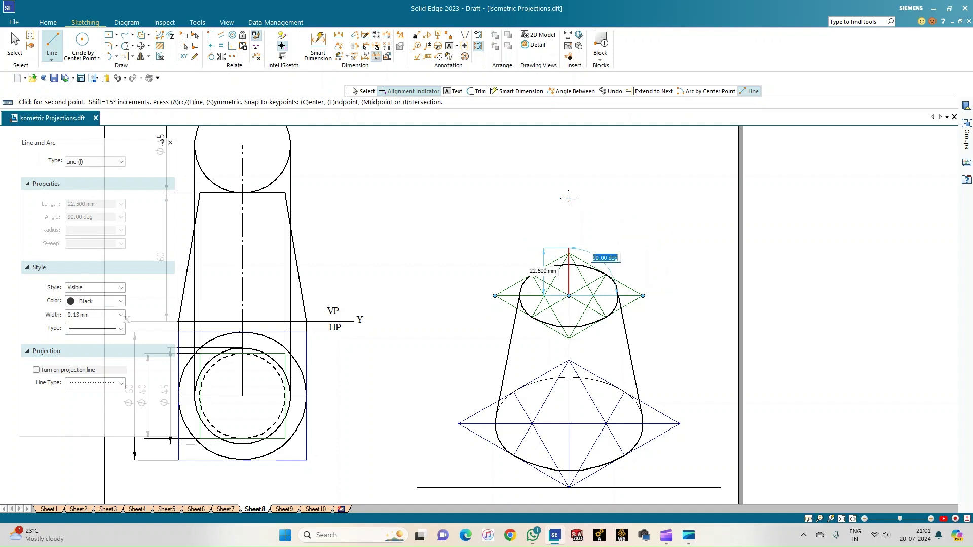
key("Return")
scroll(579, 216, "up", 4)
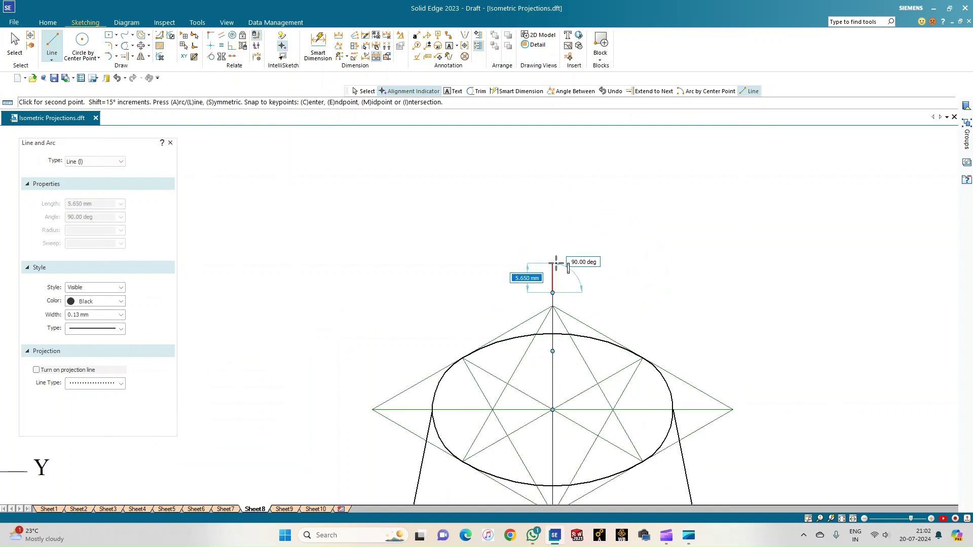
right_click(552, 295)
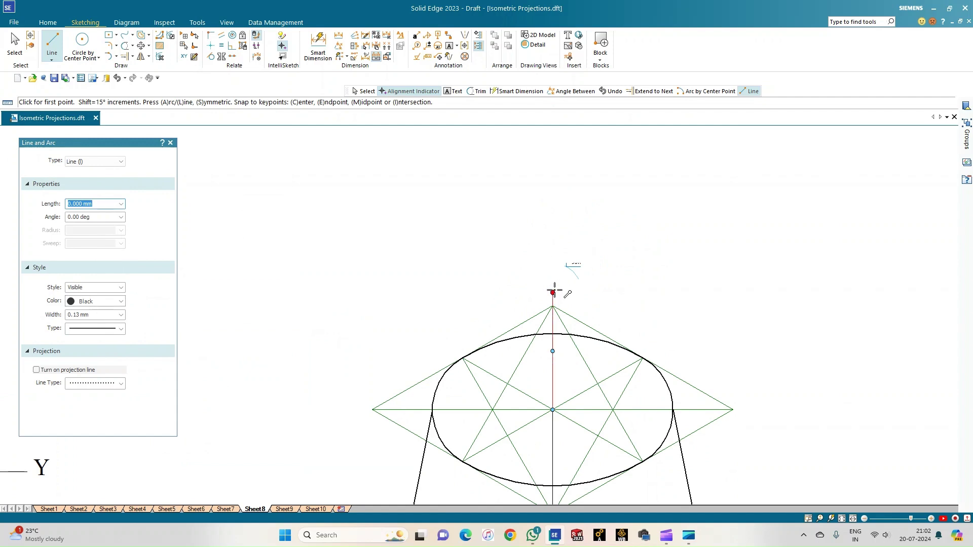
- Fit the sheet in view and fence-select the entire isometric drawing
left_click(853, 518)
key("Escape")
key("Escape")
mouse_move(476, 230)
left_mouse_down()
mouse_move(683, 486)
mouse_move(705, 485)
left_mouse_up()
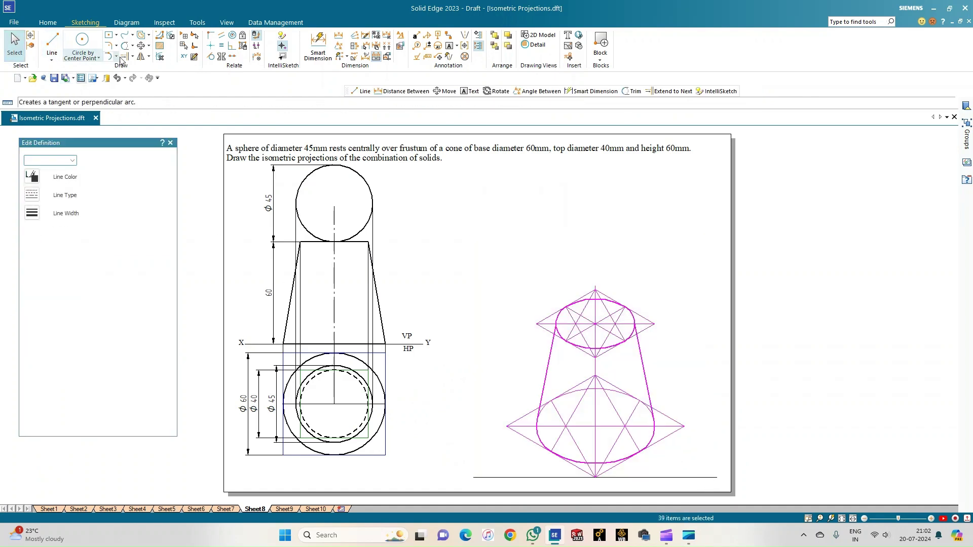
- Scale the selected isometric drawing by 0.816 about the base's bottom point
left_click(149, 56)
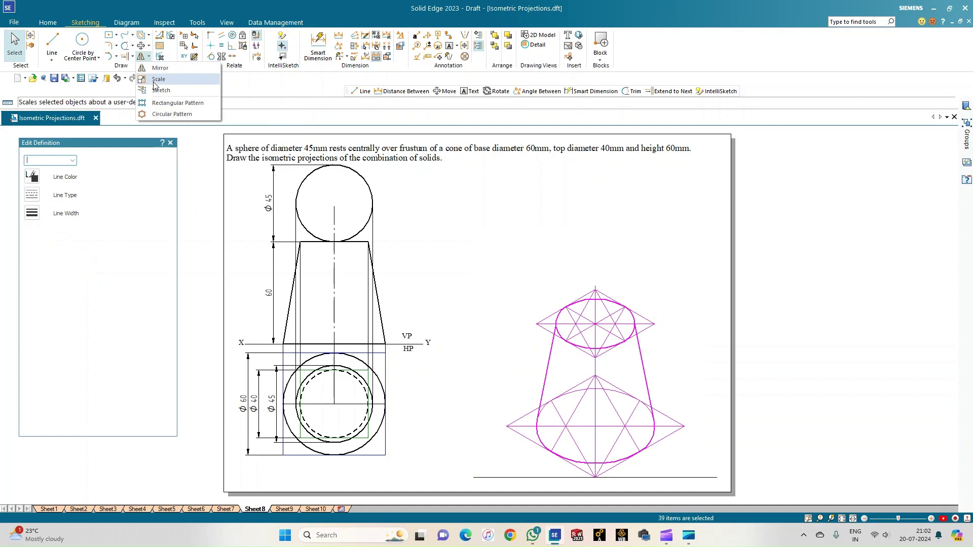
left_click(156, 80)
left_click(86, 193)
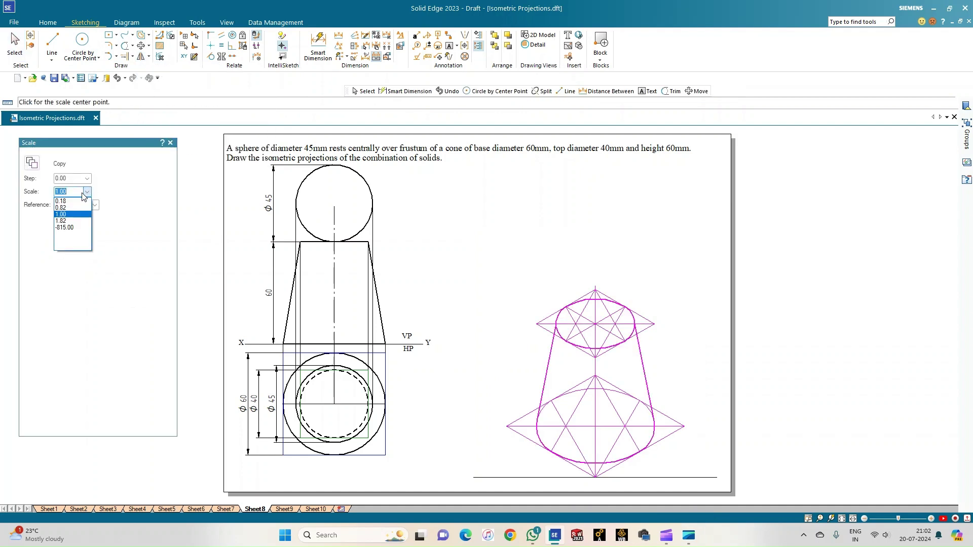
type("0.816")
key("Return")
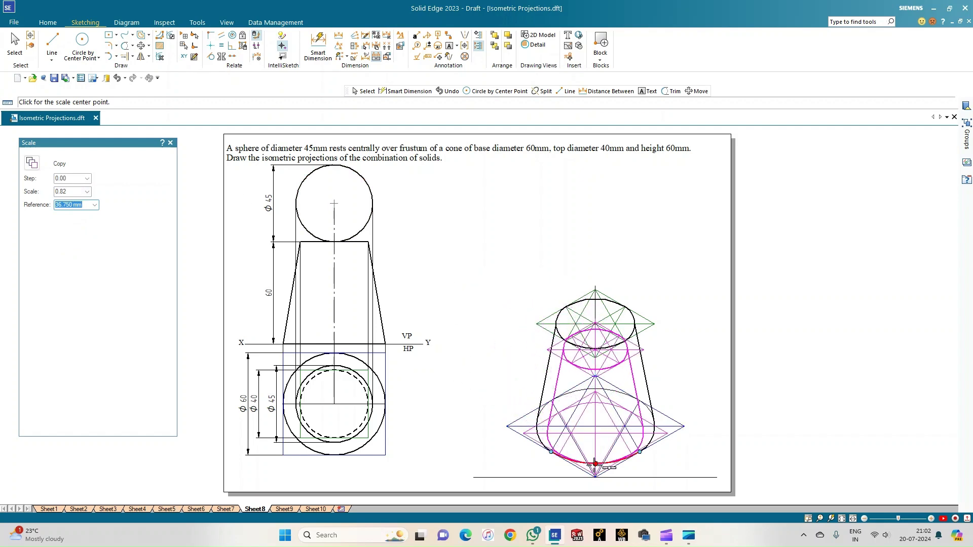
left_click(594, 477)
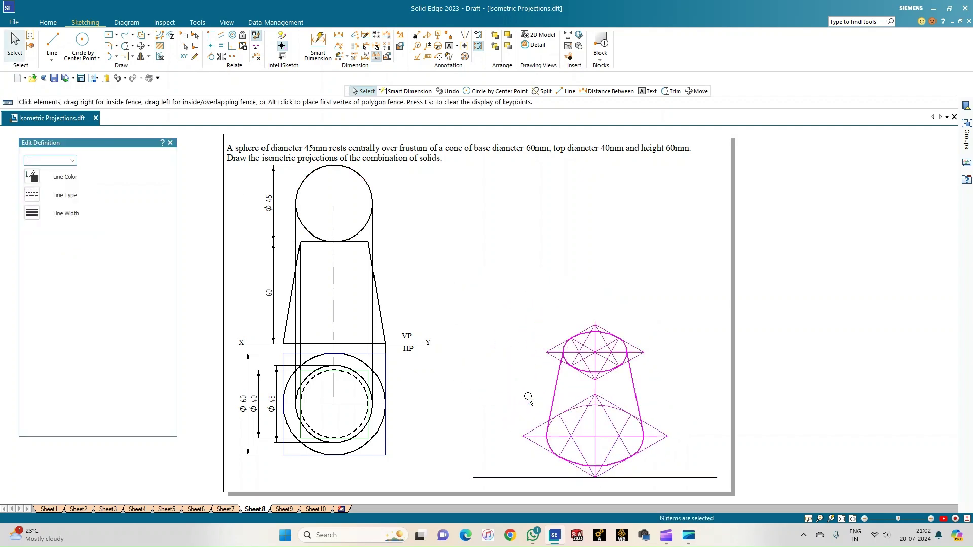
scroll(734, 398, "up", 2)
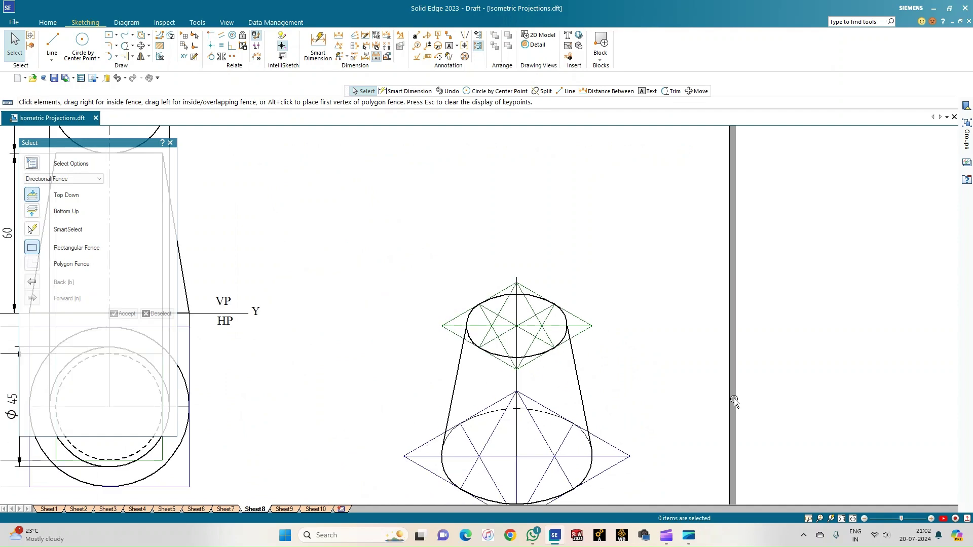
- Draw a 0.50 mm wide, 45 mm diameter circle centred on the vertical line's top end
left_click(84, 46)
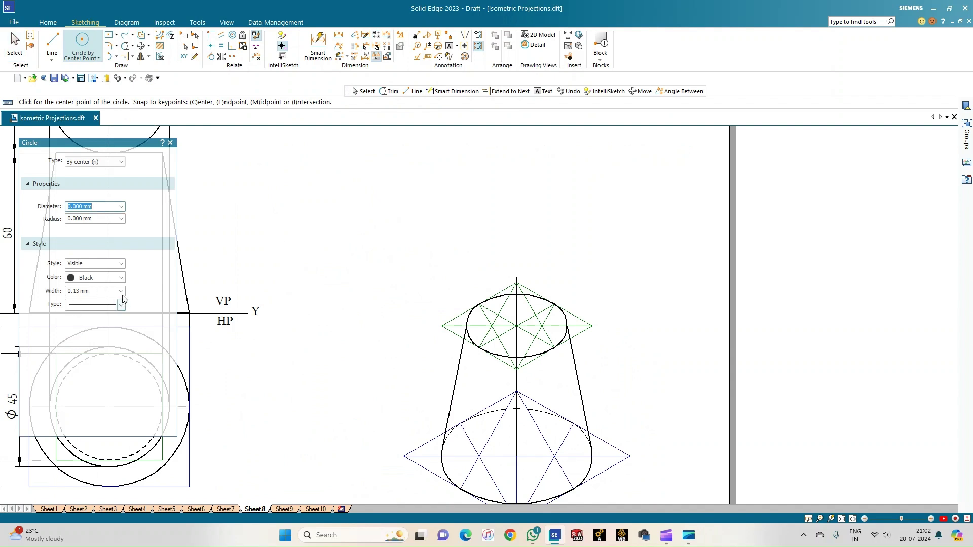
left_click(121, 291)
left_click(85, 329)
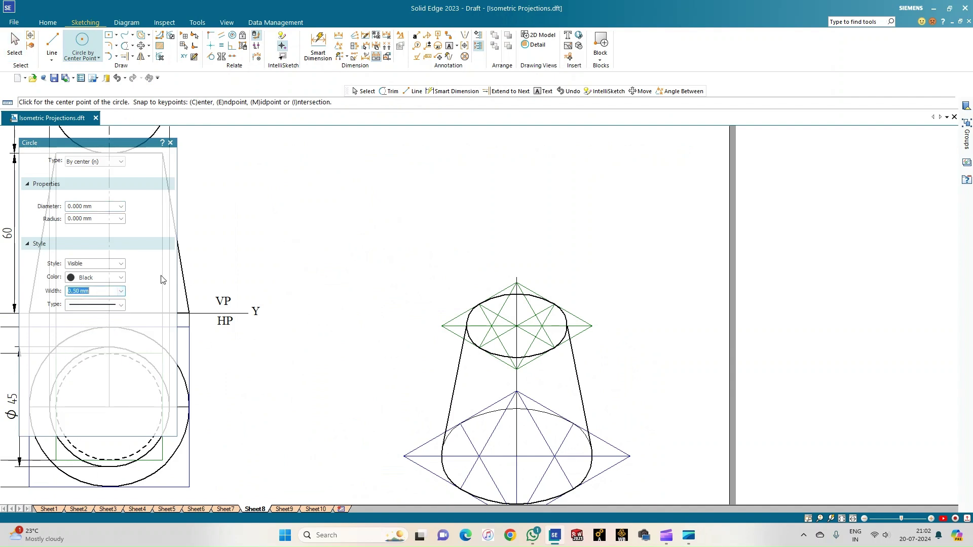
left_click(516, 277)
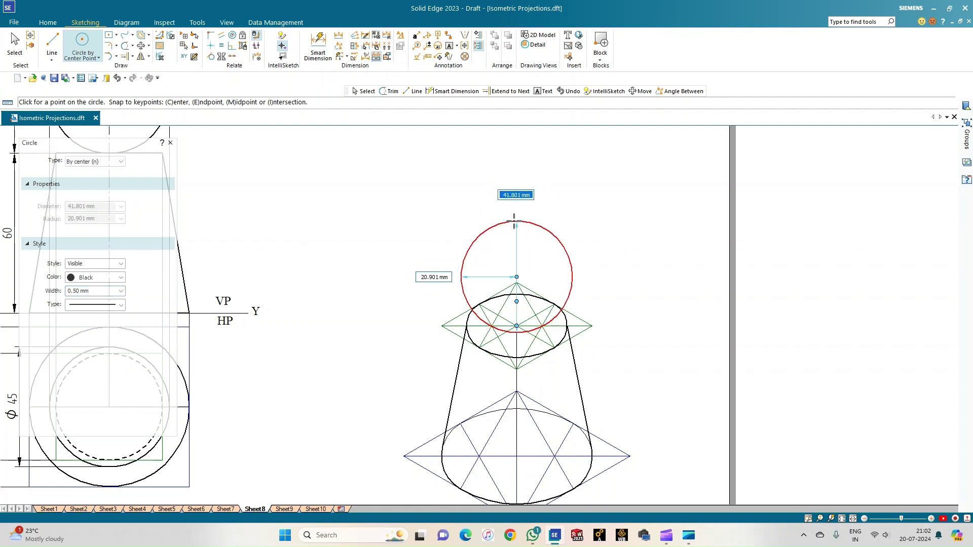
type("45")
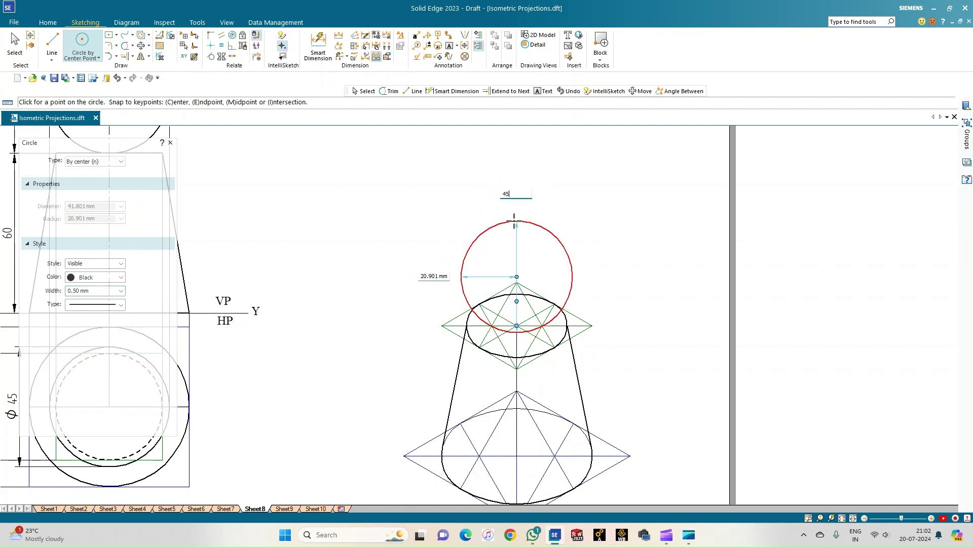
key("Return")
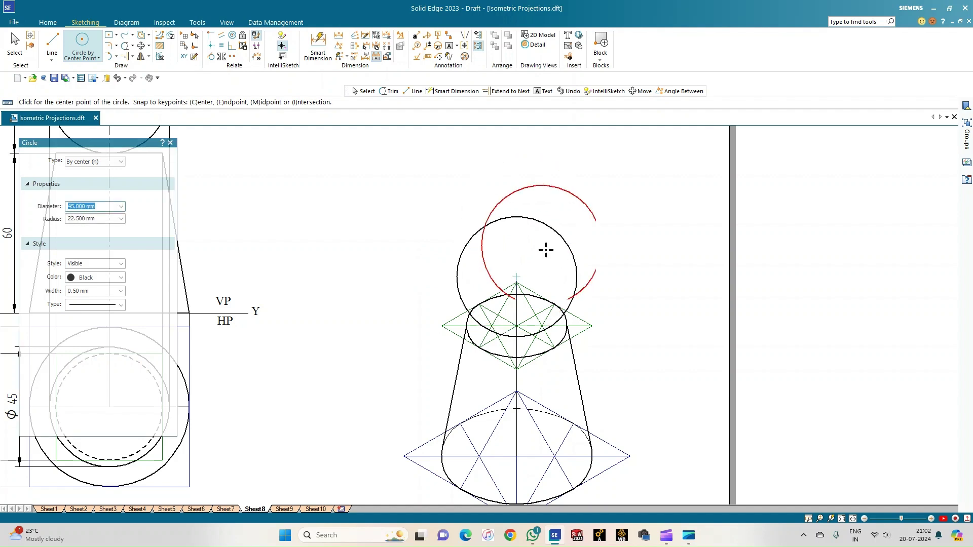
key("Escape")
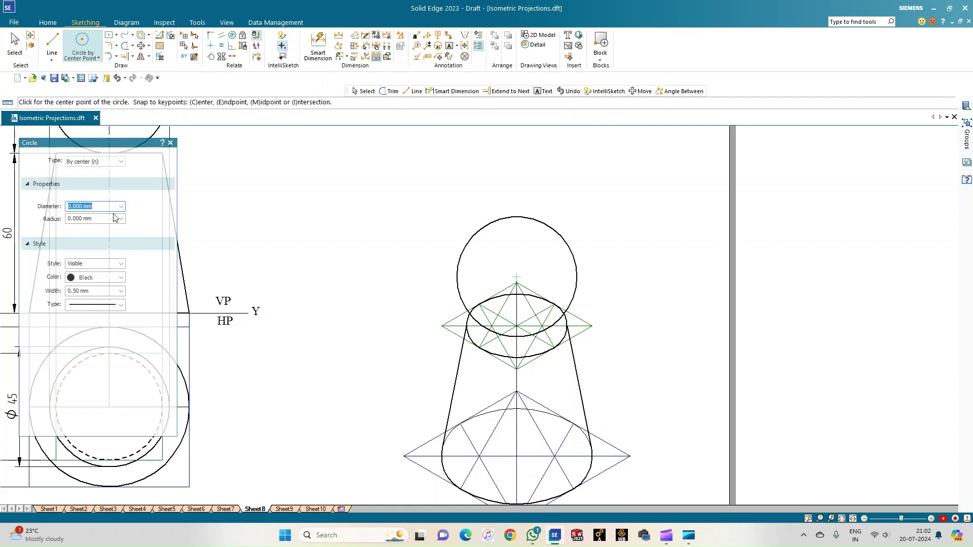
scroll(502, 291, "up", 3)
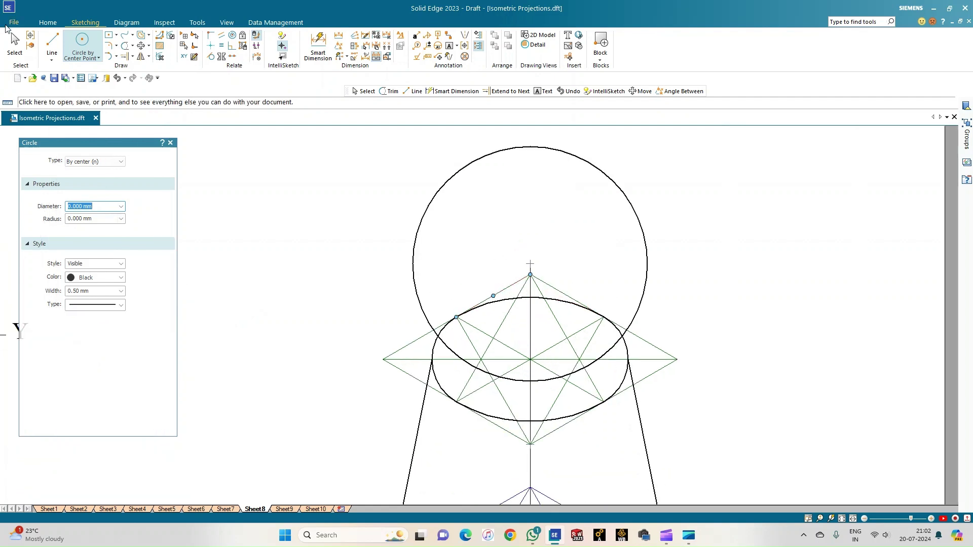
- Split the top ellipse's left and right arcs where the sphere circle crosses them
left_click(132, 57)
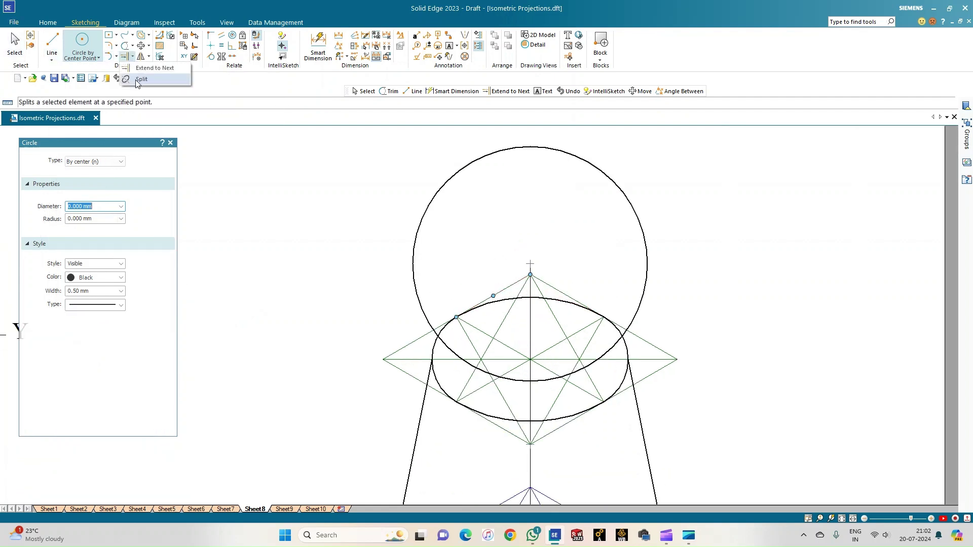
left_click(139, 79)
scroll(557, 318, "up", 2)
left_click(389, 326)
scroll(385, 353, "up", 3)
left_click(353, 338)
scroll(245, 311, "down", 5)
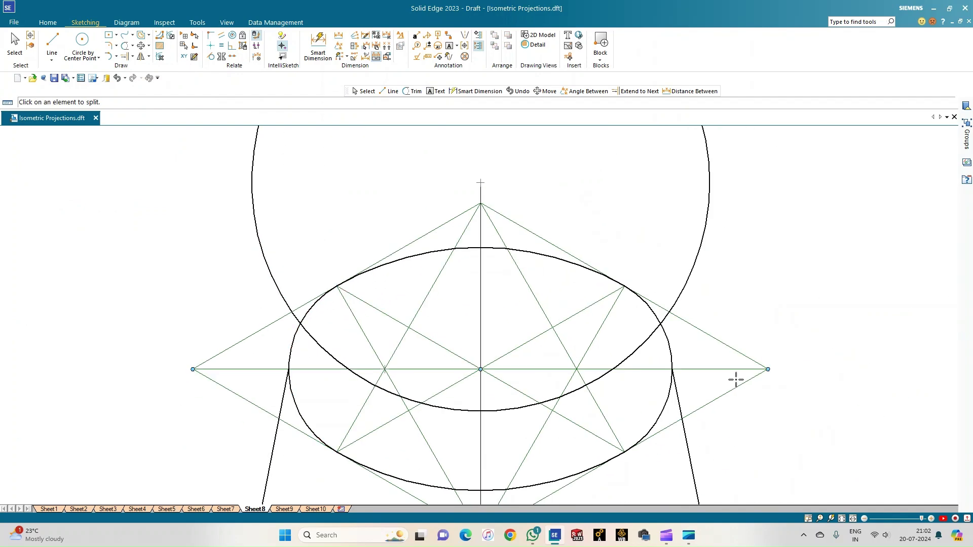
left_click(674, 347)
scroll(676, 348, "up", 4)
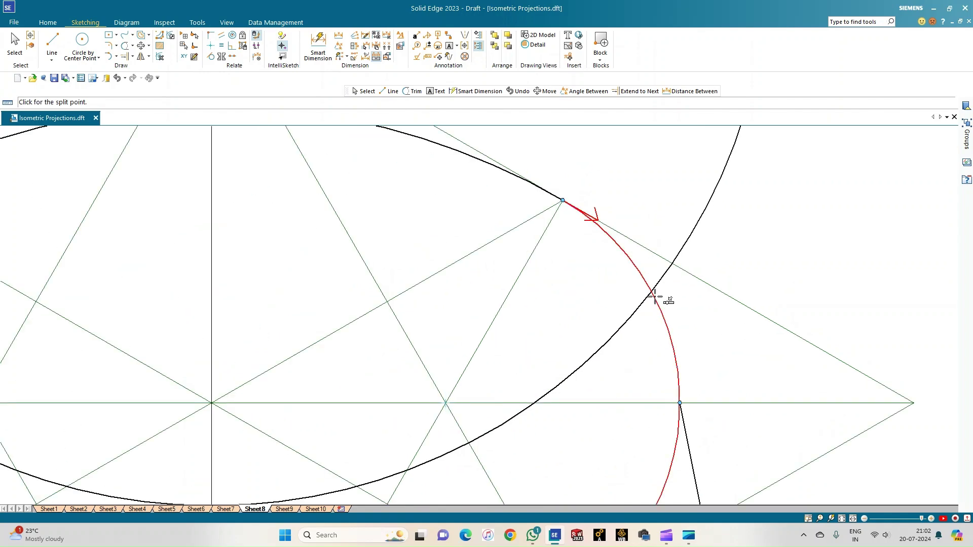
left_click(651, 294)
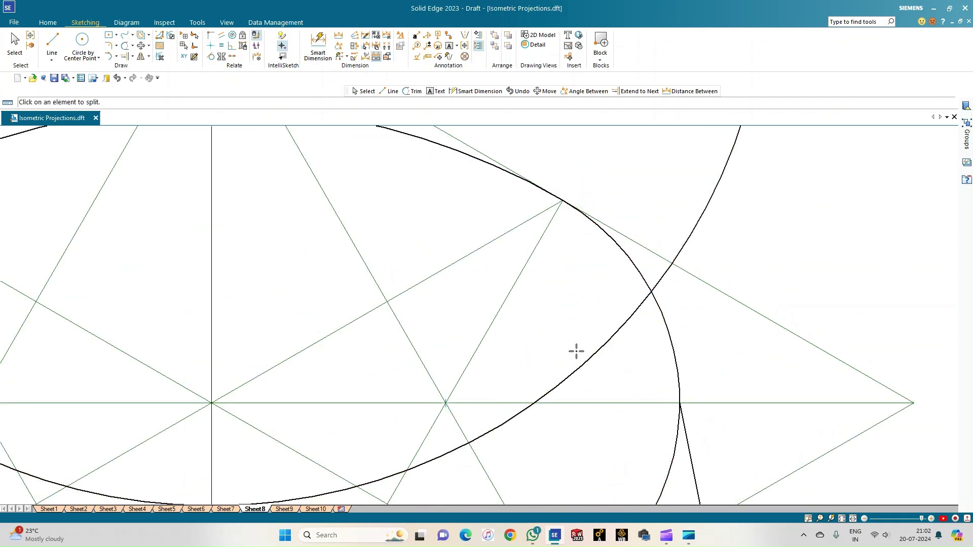
scroll(575, 352, "down", 4)
key("Escape")
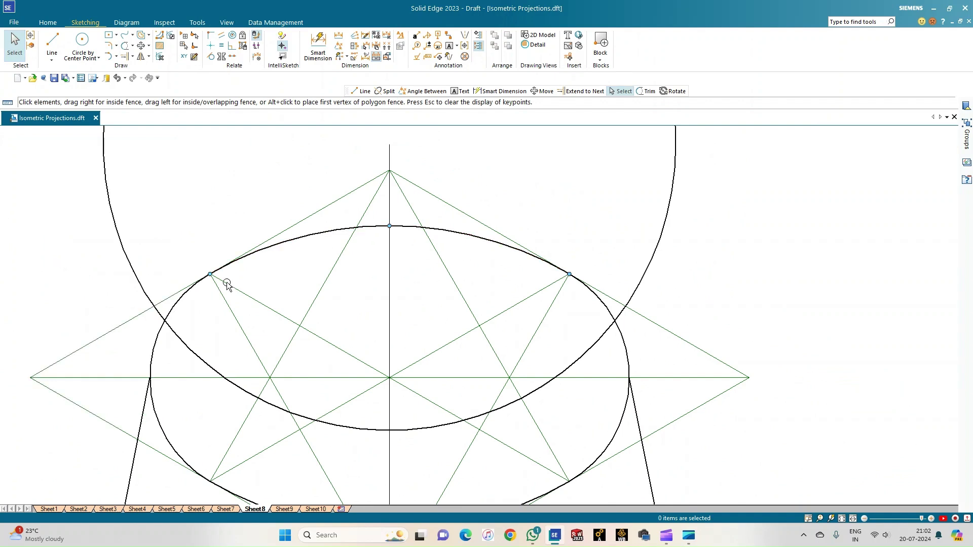
- Make the top ellipse's upper arc pieces inside the sphere thin, then fit the sheet
left_click(185, 289)
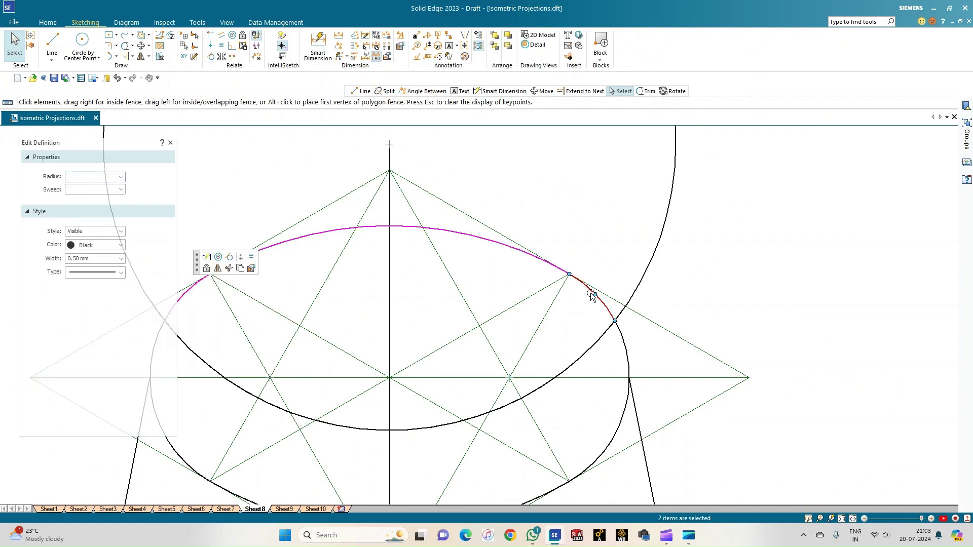
left_click(590, 286, "ctrl")
left_click(120, 260)
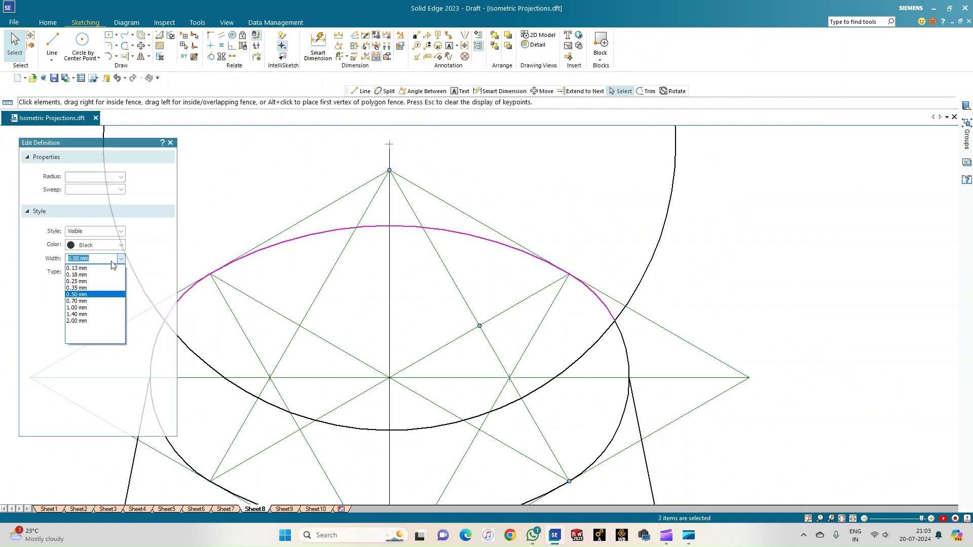
left_click(81, 267)
key("Escape")
scroll(272, 231, "down", 2)
scroll(536, 296, "down", 3)
left_click(832, 519)
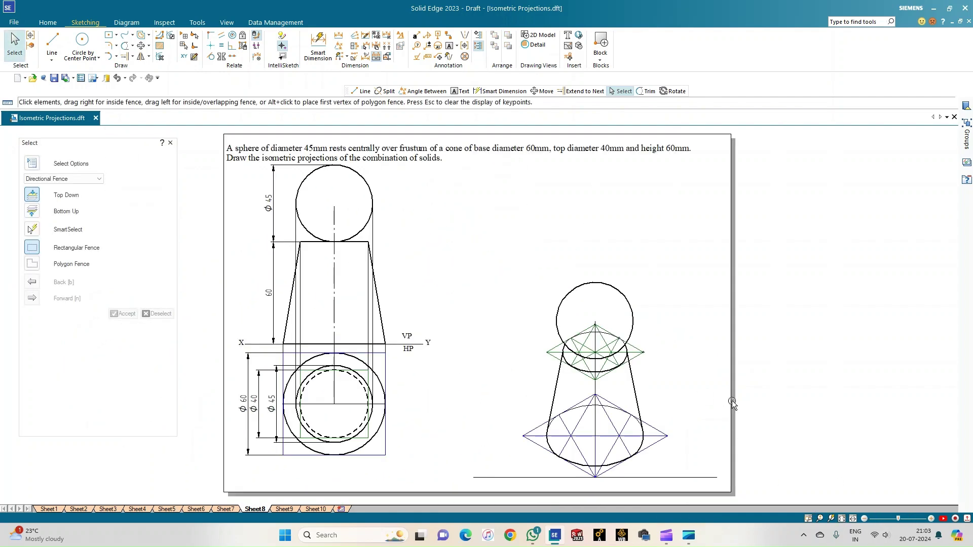
scroll(724, 395, "up", 1)
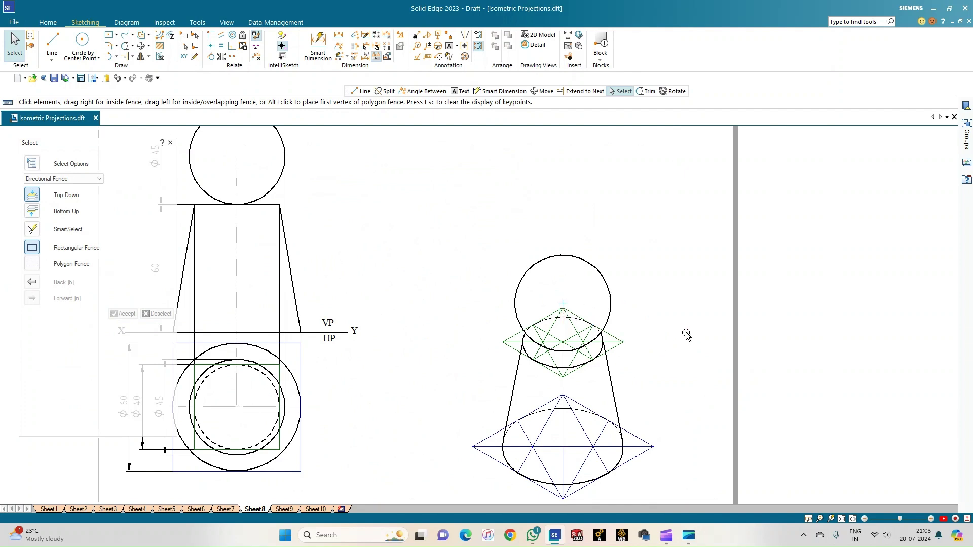
key("ctrl+shift+f")
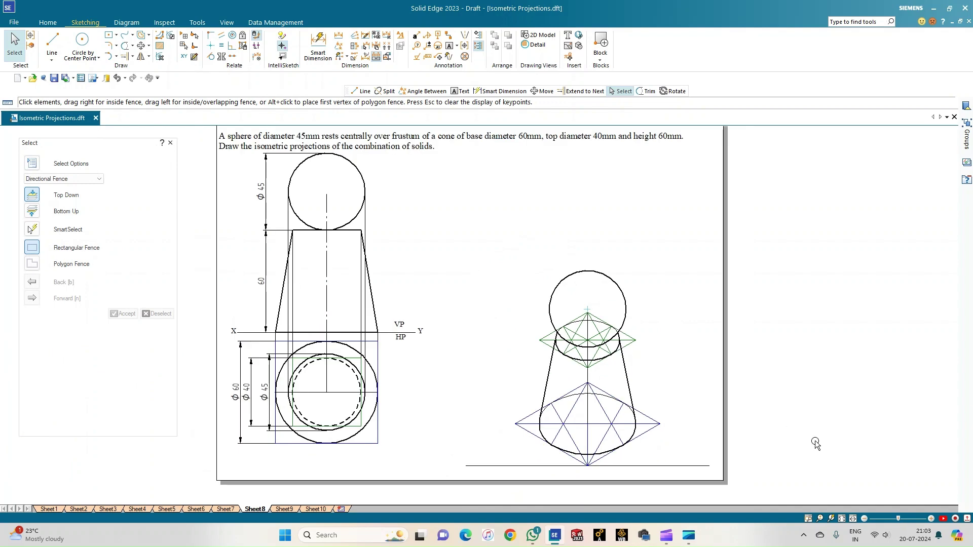
middle_click_drag(717, 438, 725, 450)
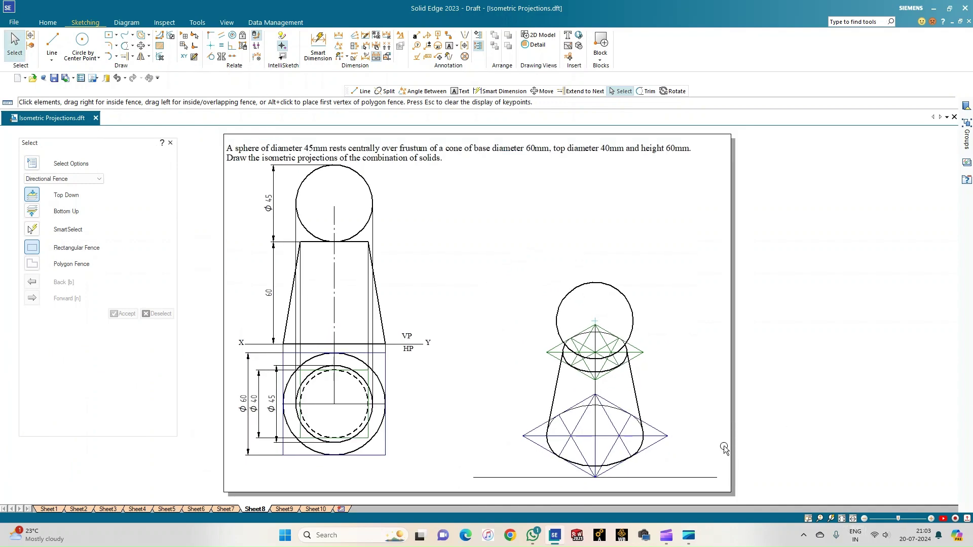
scroll(724, 449, "up", 1)
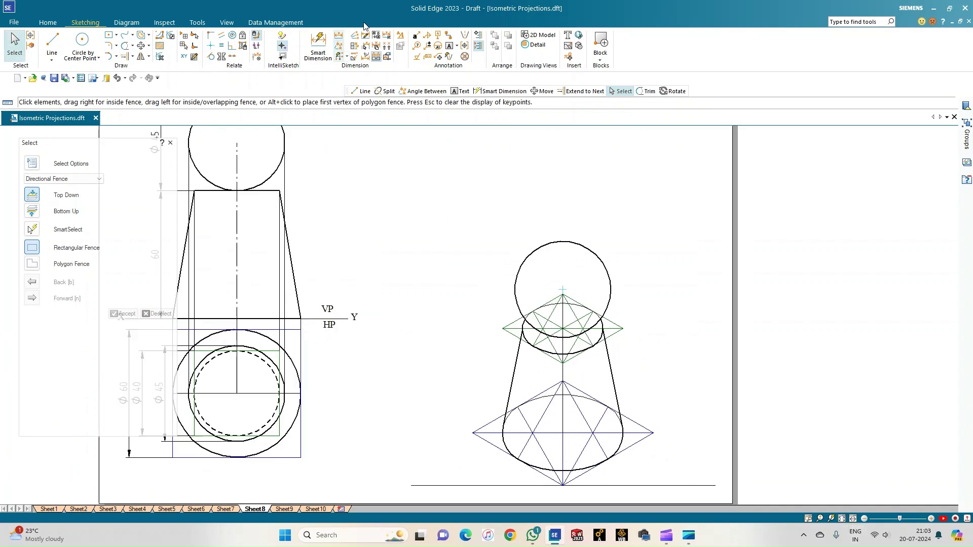
- Add two 30° angle dimensions between the diamond's lower-right and lower-left edges and the ground line
left_click(339, 45)
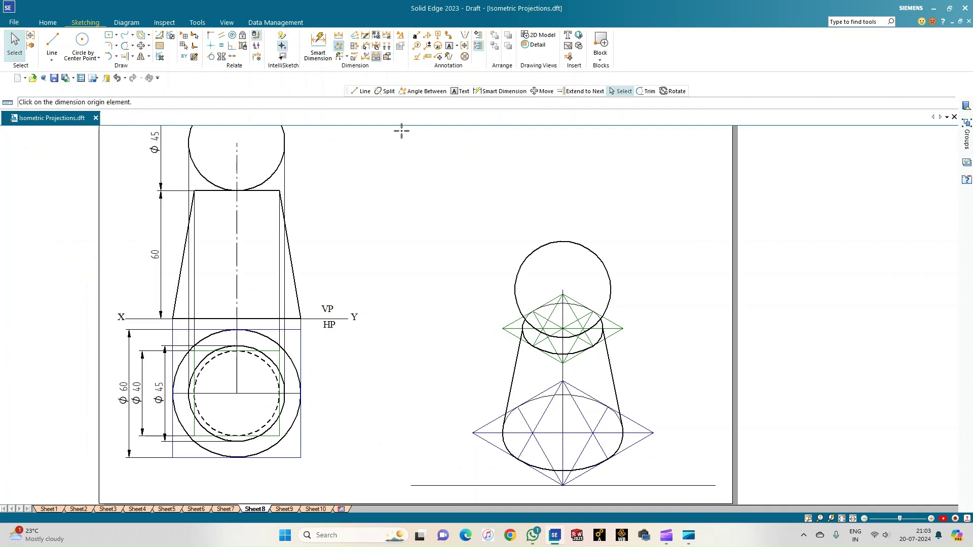
left_click(643, 438)
left_click(654, 485)
left_click(642, 459)
left_click(482, 445)
left_click(480, 485)
left_click(486, 466)
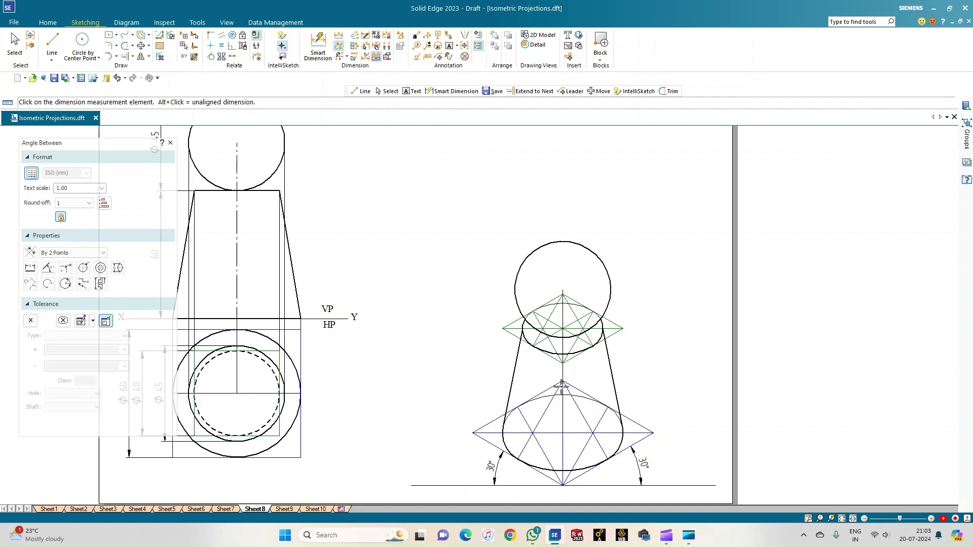
right_click(680, 368)
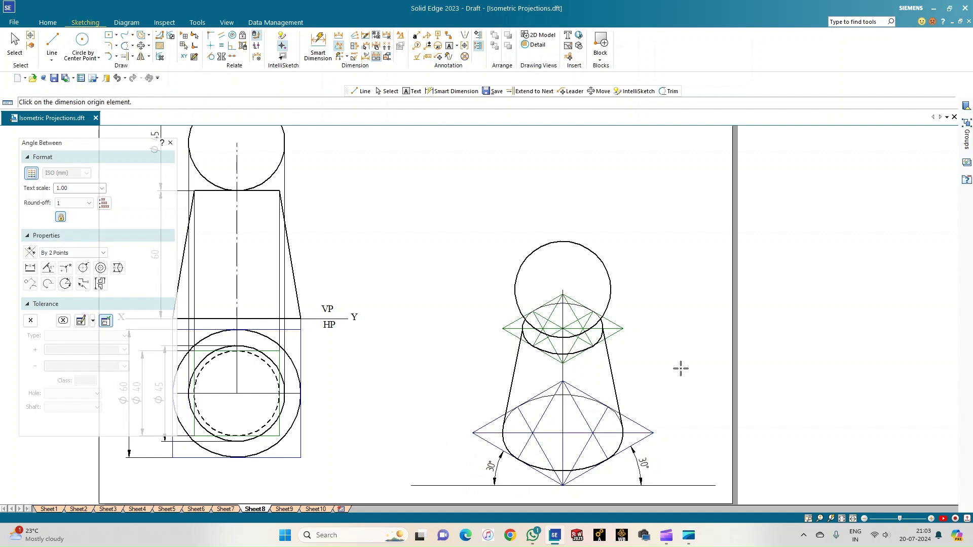
left_click(561, 432)
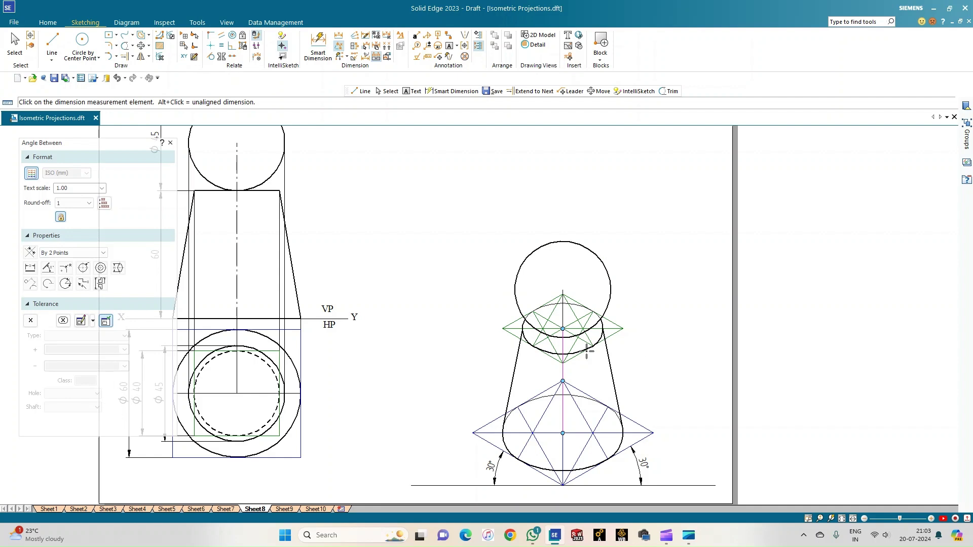
key("Escape")
key("Escape")
- Dimension the distance between the two ellipse centres as a 60 frustum height
key("d")
left_click(563, 328)
left_click(562, 433)
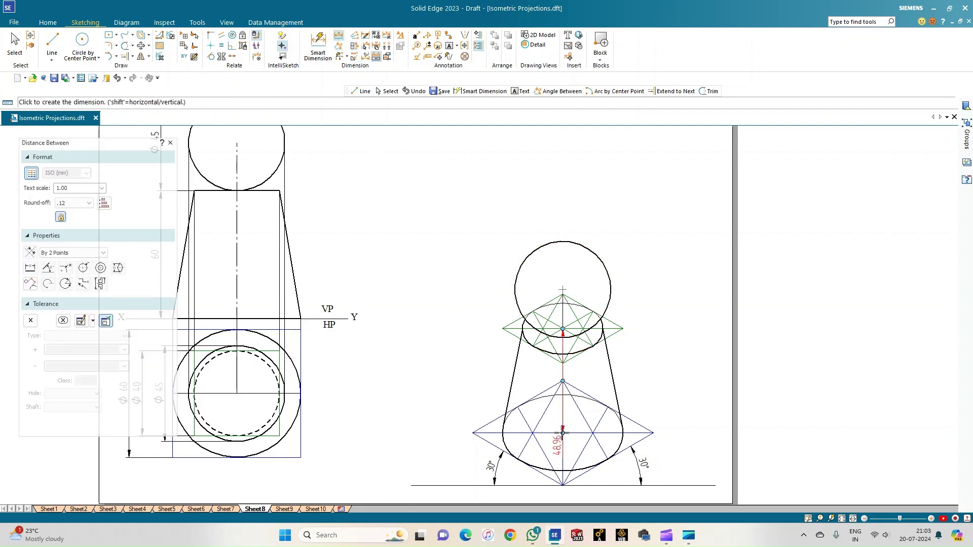
left_click(685, 414)
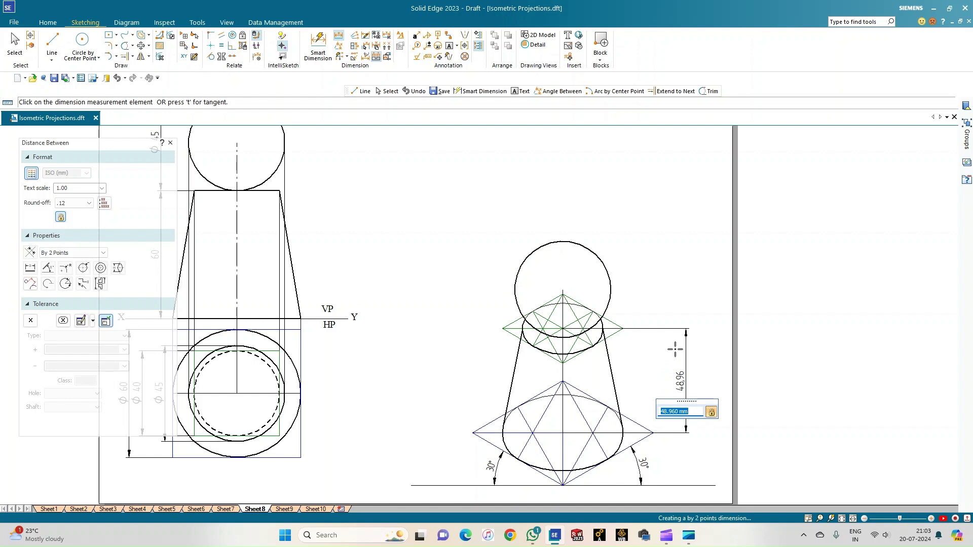
left_click(711, 413)
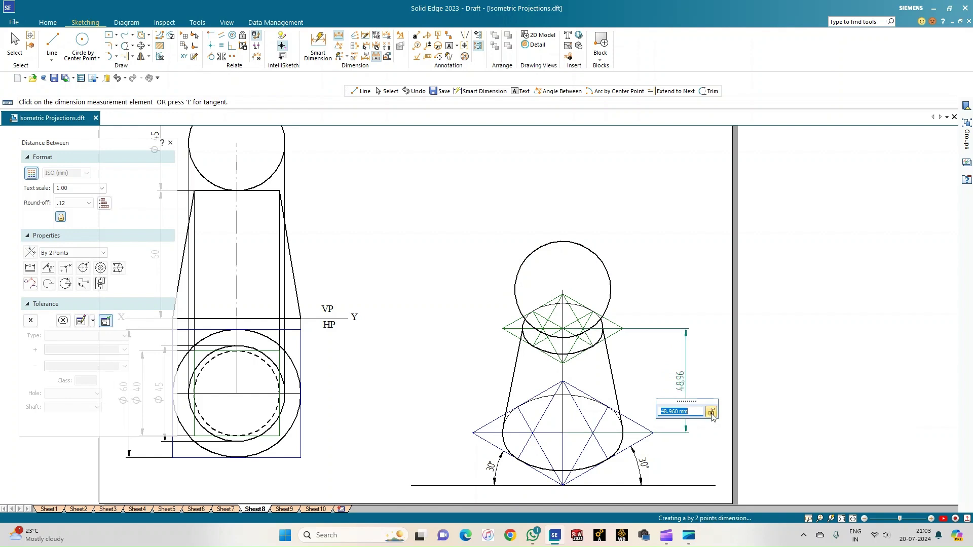
type("60")
key("Return")
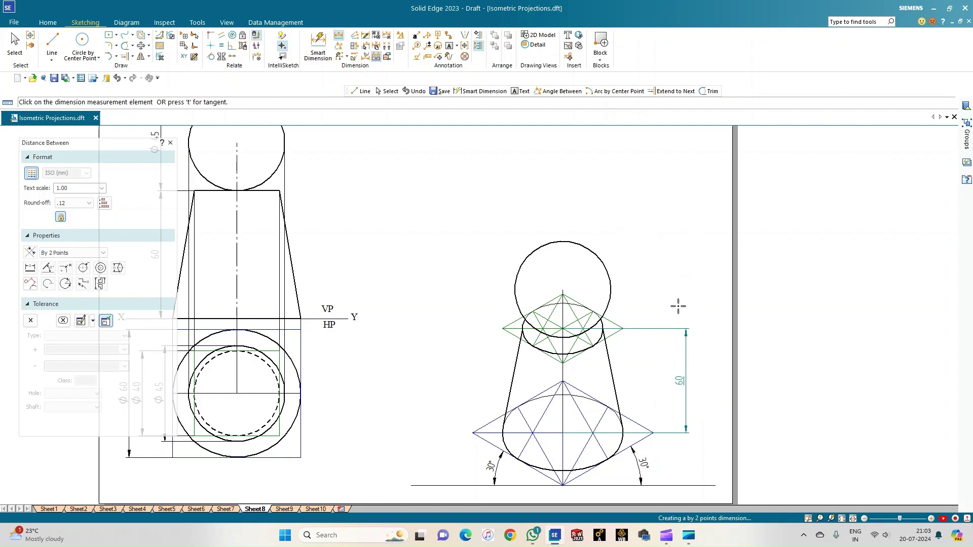
- Dimension the sphere centre to the top ellipse centre, overriding the value to 22.5
right_click(408, 315)
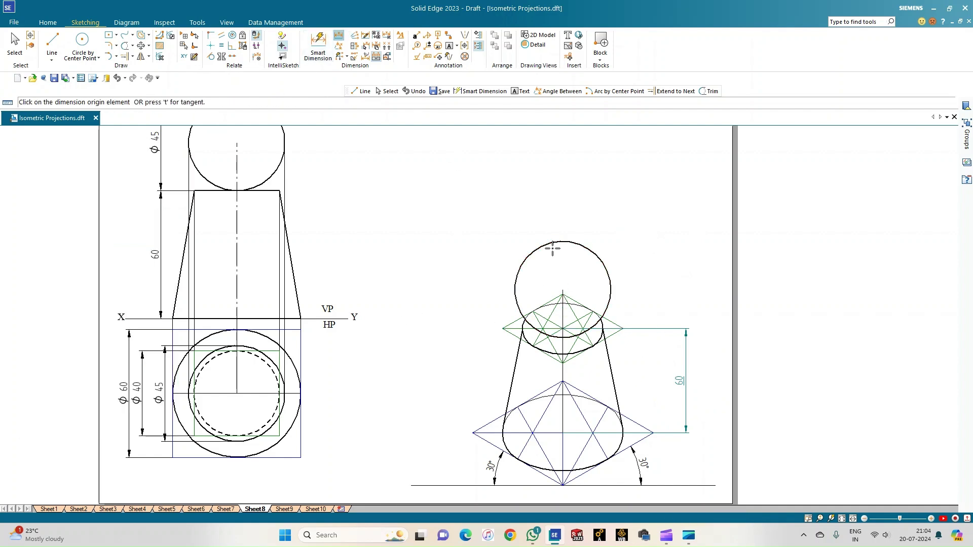
left_click(563, 290)
left_click(562, 329)
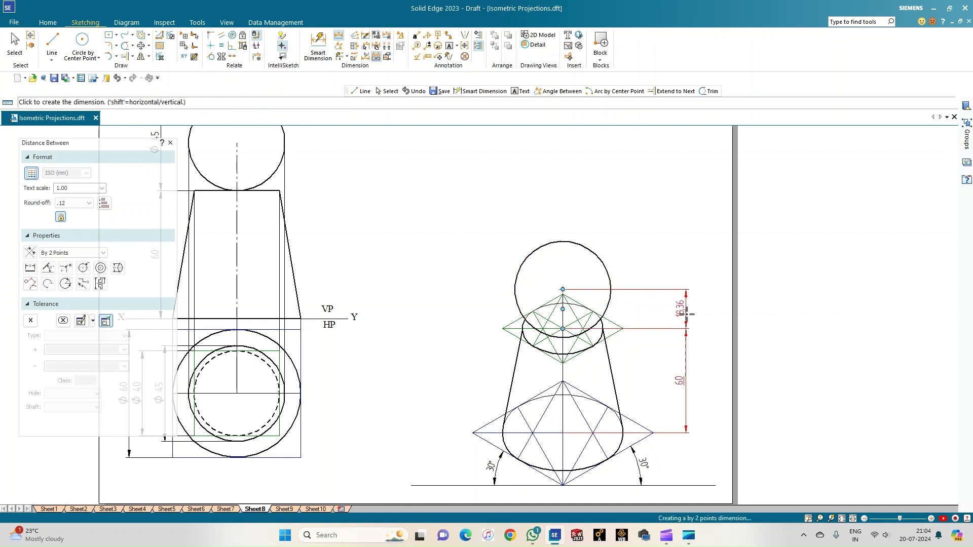
left_click(685, 313)
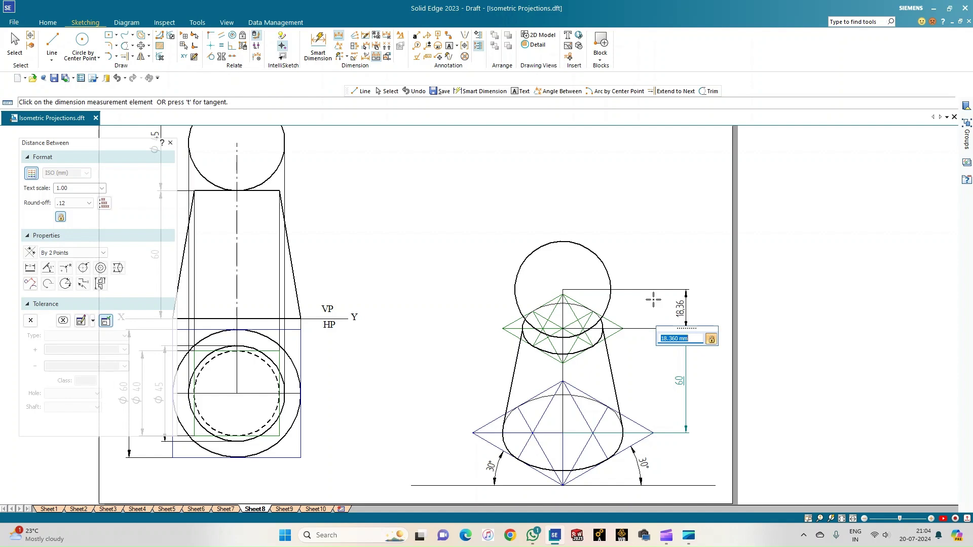
left_click(712, 339)
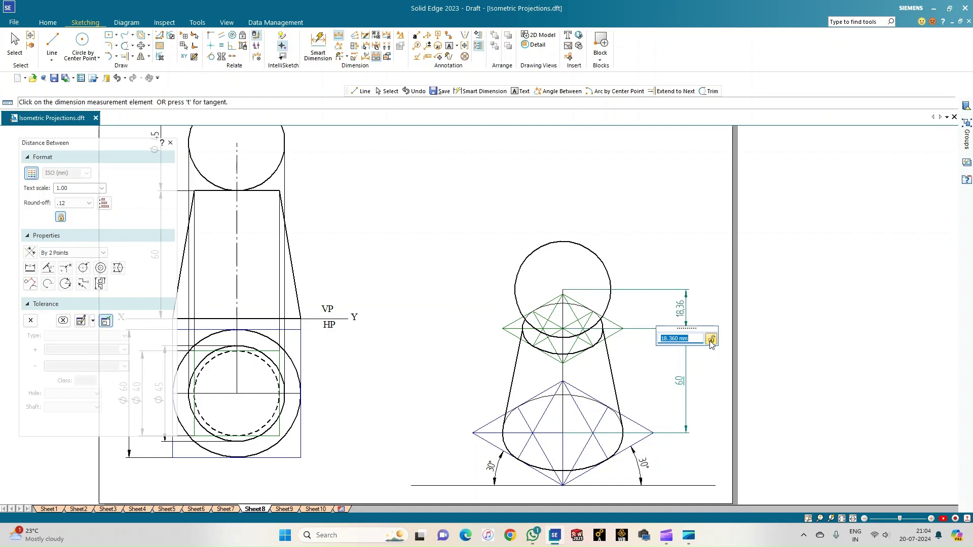
type("22.5")
key("Return")
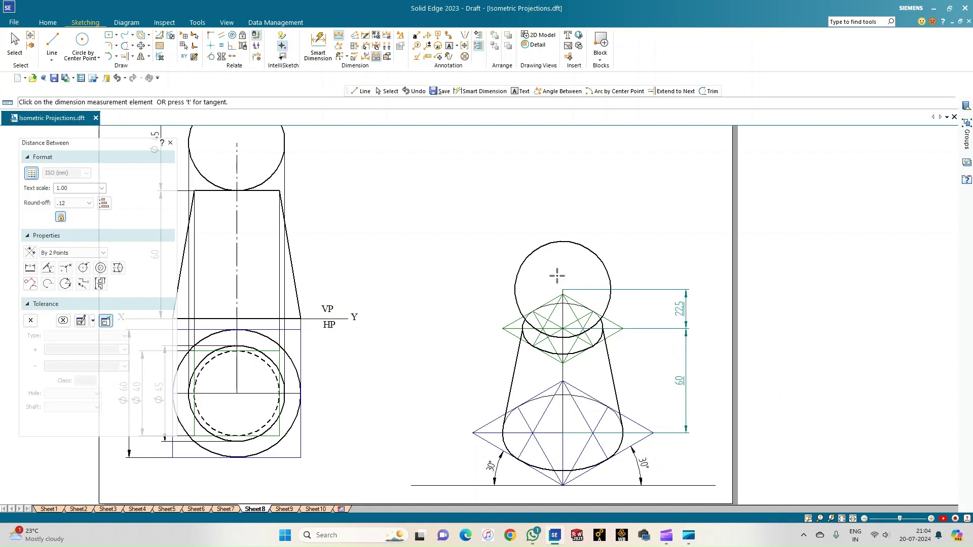
left_click(318, 46)
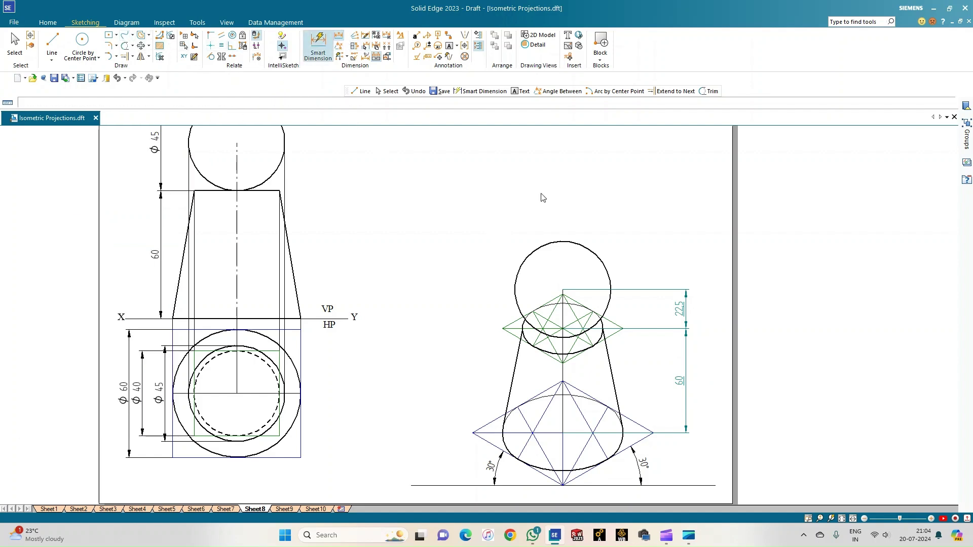
- Place a Ø45 diameter dimension above the sphere circle and fit the whole sheet
left_click(582, 246)
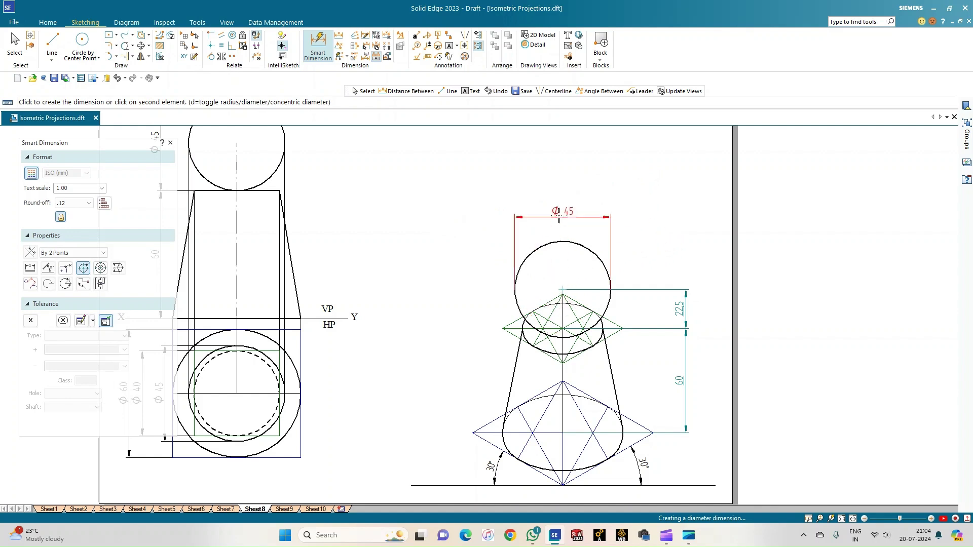
left_click(559, 199)
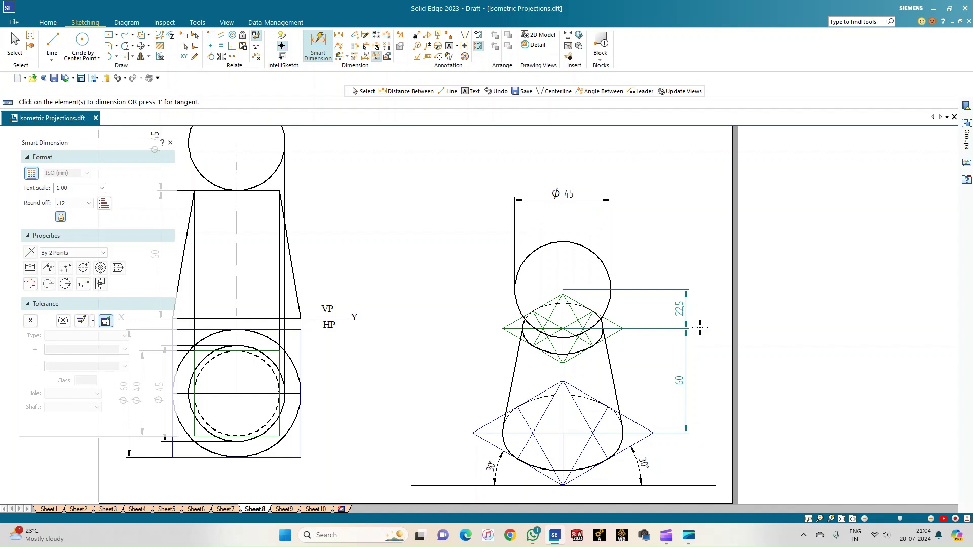
left_click(843, 519)
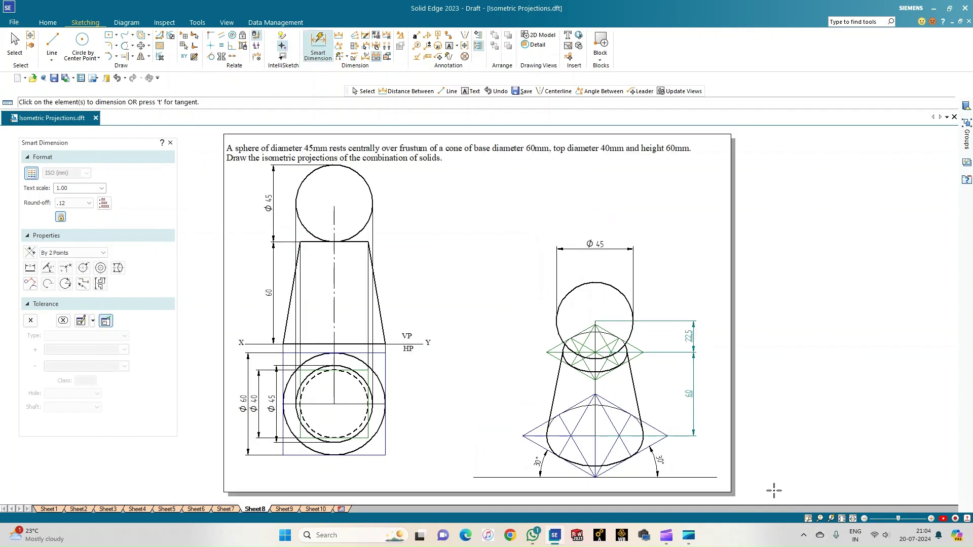